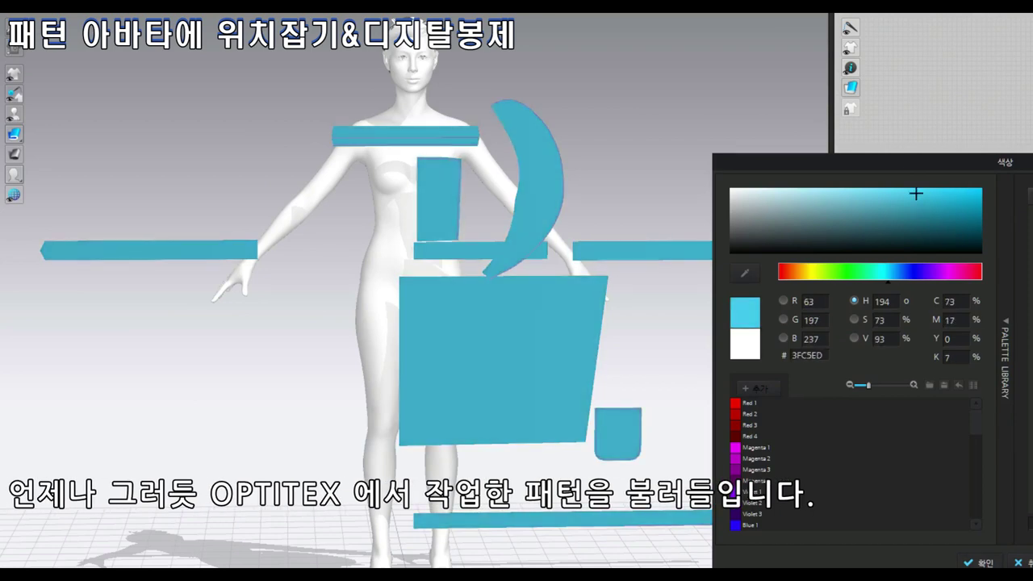
# Recolour the pattern pieces with Magenta 1, lightened to a soft pink.
pyautogui.click(754, 447)
pyautogui.moveTo(818, 199); pyautogui.dragTo(788, 193)
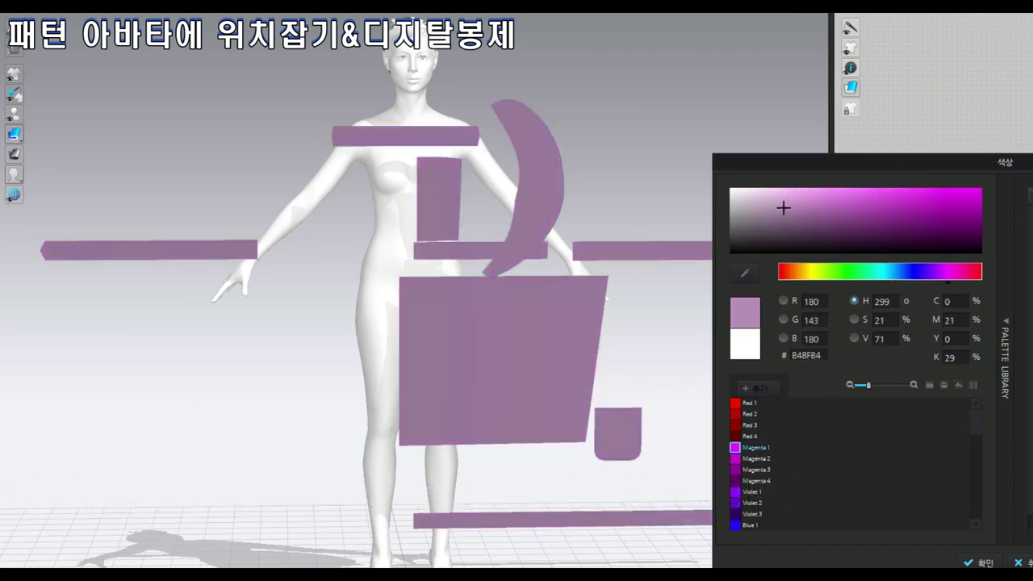
pyautogui.press('Return')
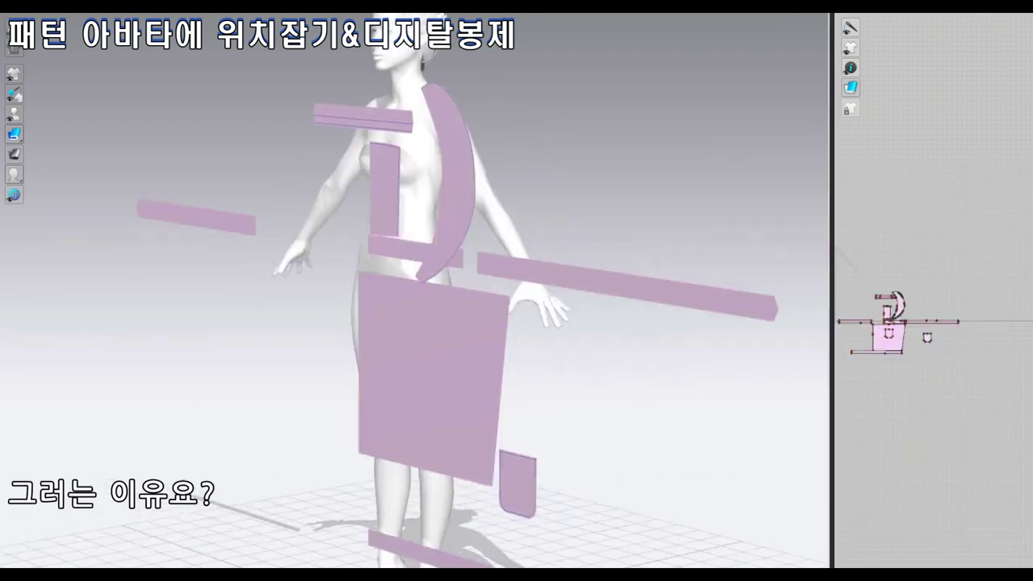
# Rotate the crescent piece to lie horizontally at shoulder height, checking side and front views.
pyautogui.click(549, 96)
pyautogui.press('4')
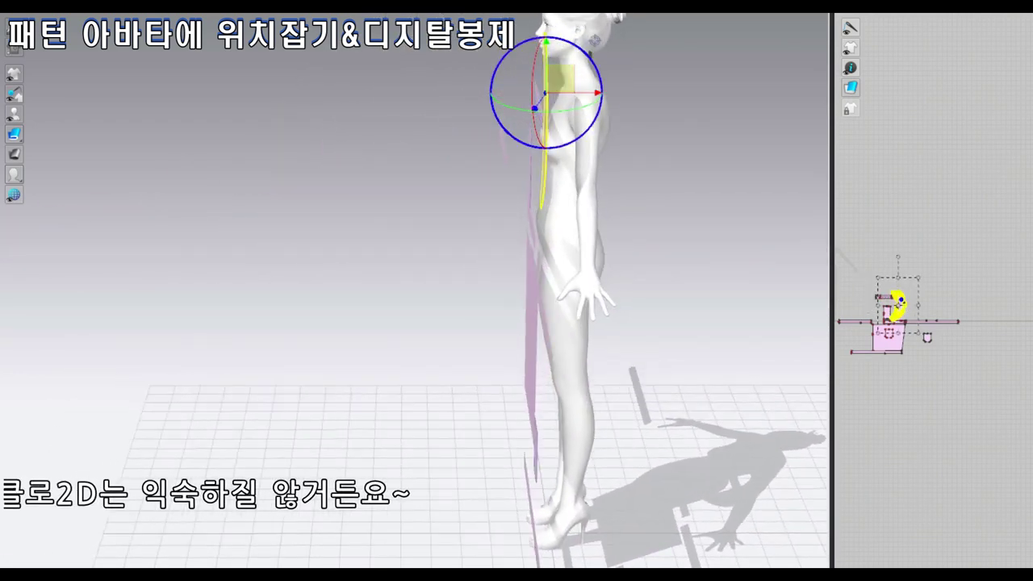
pyautogui.moveTo(546, 42); pyautogui.dragTo(601, 96)
pyautogui.press('2')
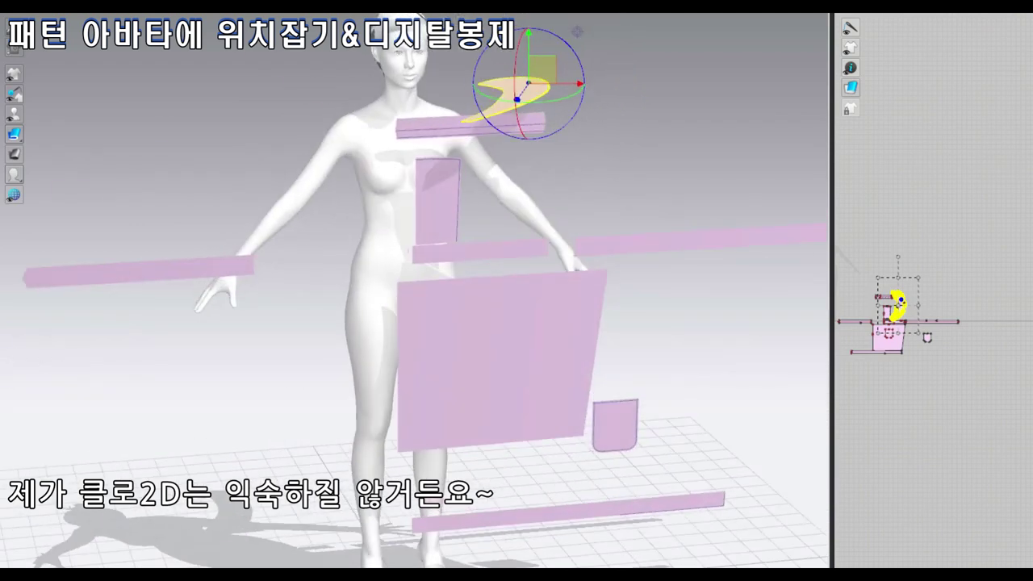
pyautogui.press('4')
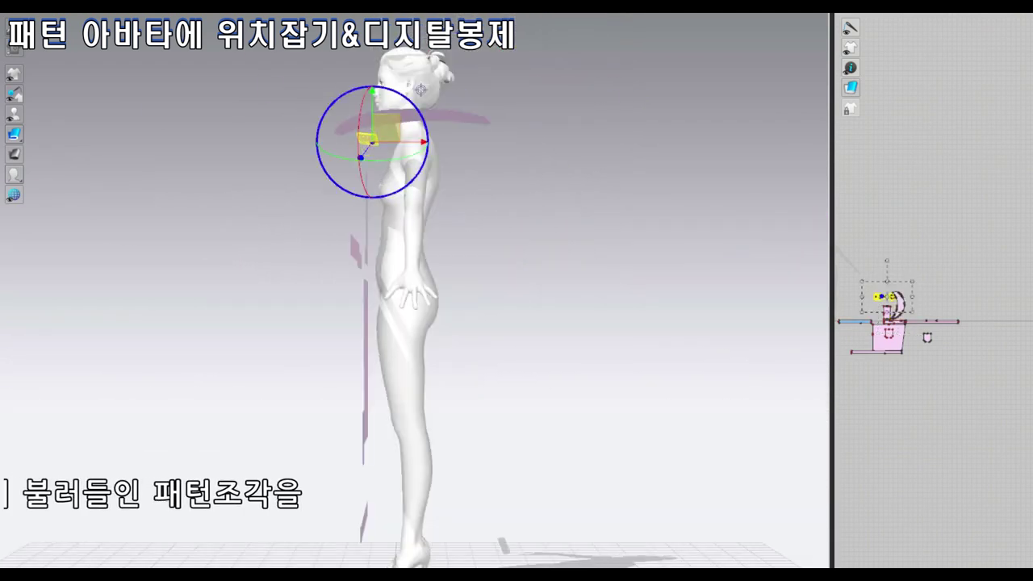
pyautogui.press('0')
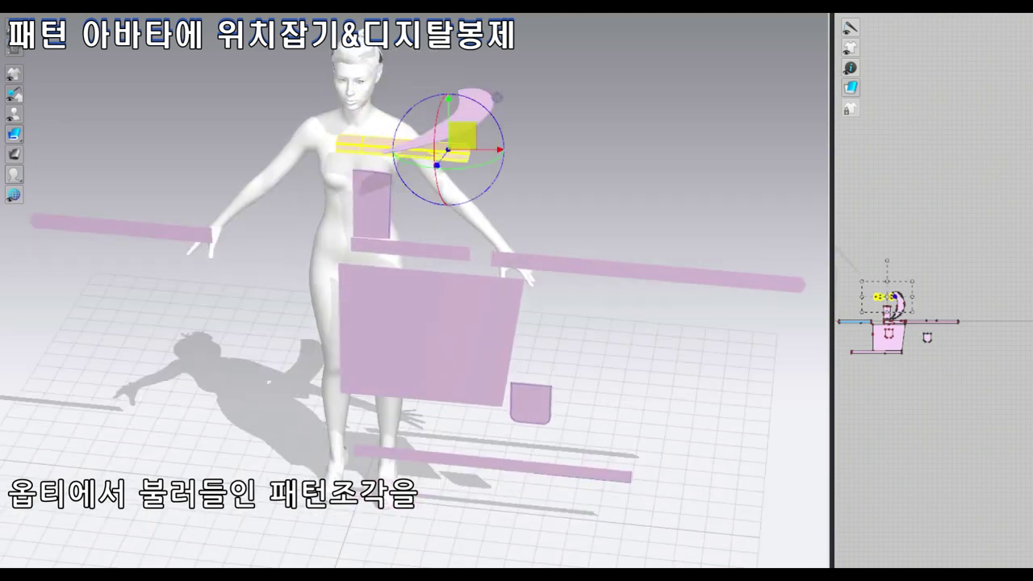
# Angle the strap piece diagonally toward the shoulder and widen the 2D pattern workspace.
pyautogui.click(409, 96)
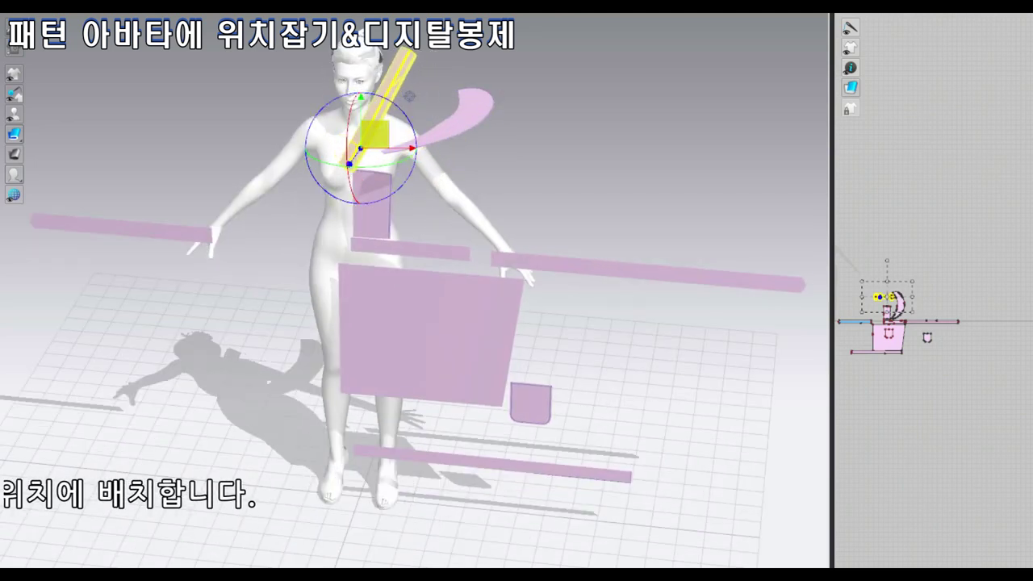
pyautogui.scroll(5, 409, 96)
pyautogui.click(331, 306)
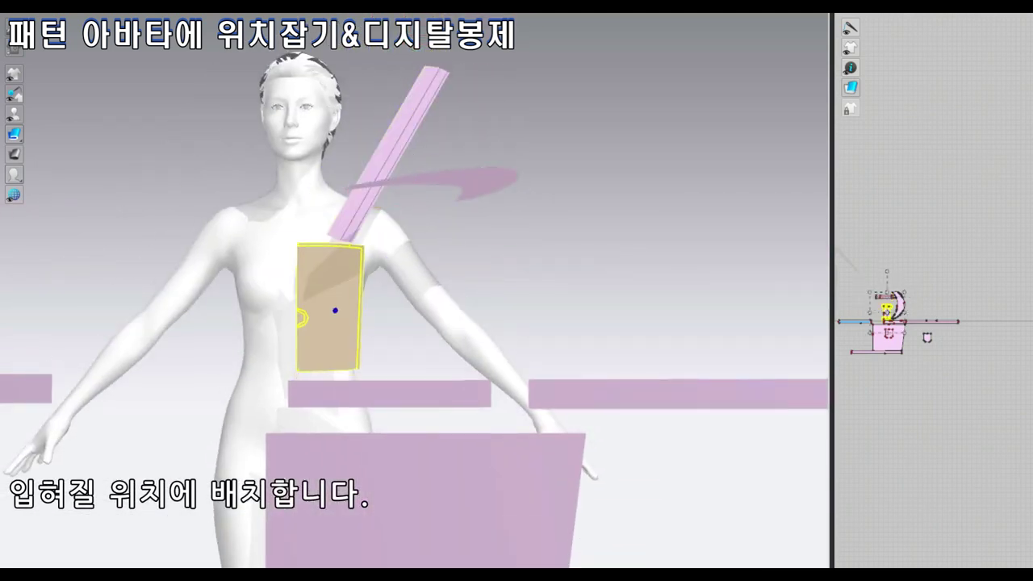
pyautogui.click(926, 337)
pyautogui.scroll(-3, 415, 323)
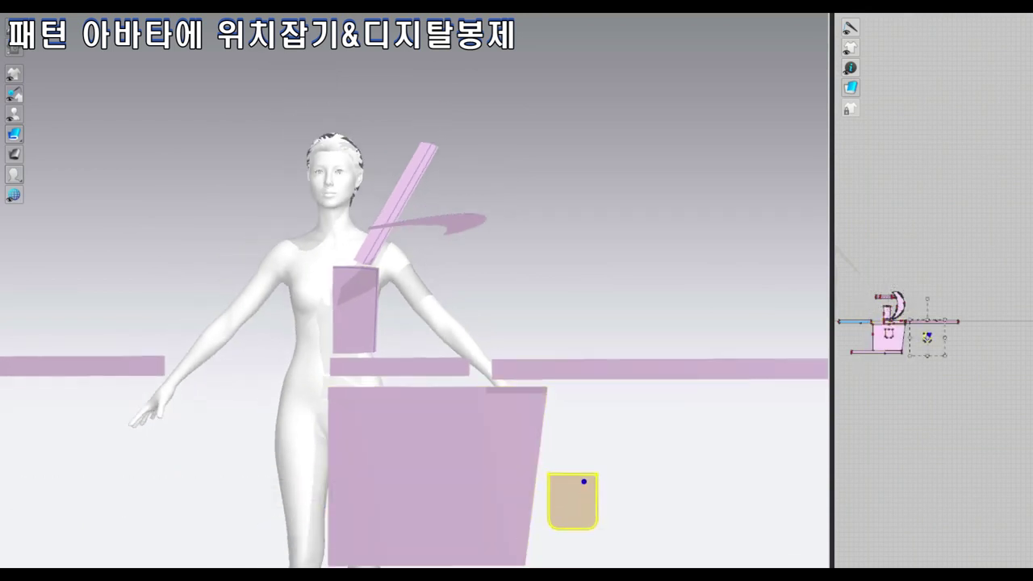
pyautogui.moveTo(403, 323); pyautogui.dragTo(242, 322, button='right')
pyautogui.moveTo(831, 291); pyautogui.dragTo(556, 290)
# Select the crescent piece in 2D and enlarge the 2D pattern workspace further.
pyautogui.scroll(3, 726, 307)
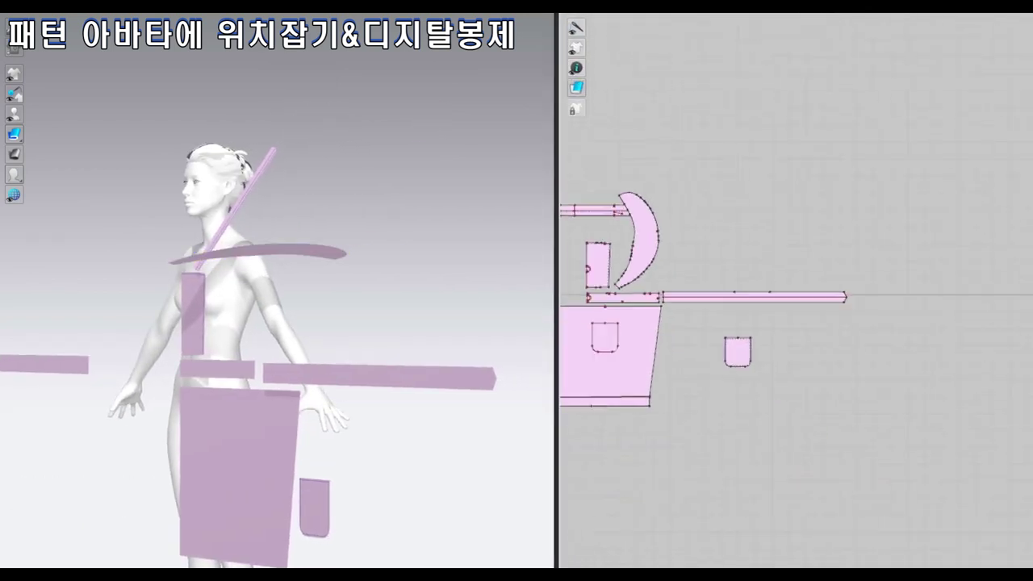
pyautogui.click(311, 252)
pyautogui.scroll(-2, 795, 290)
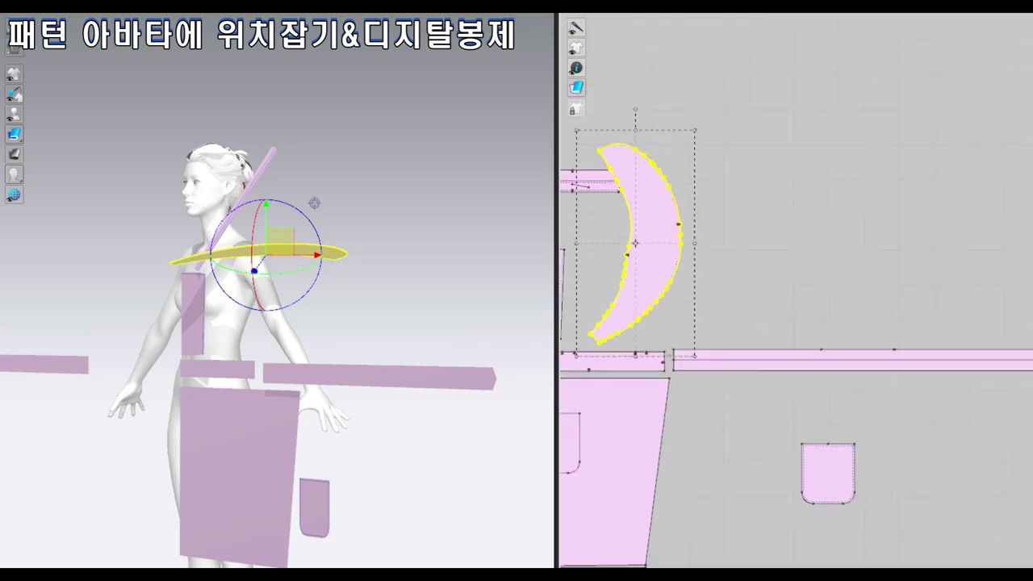
pyautogui.moveTo(557, 291); pyautogui.dragTo(393, 290)
pyautogui.scroll(3, 714, 290)
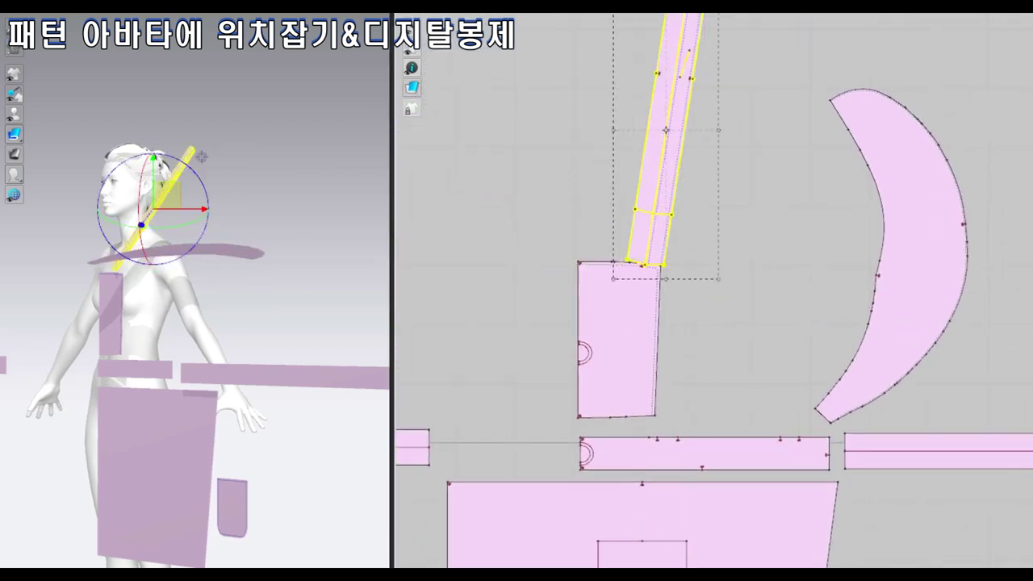
pyautogui.scroll(1, 726, 290)
pyautogui.scroll(-3, 726, 291)
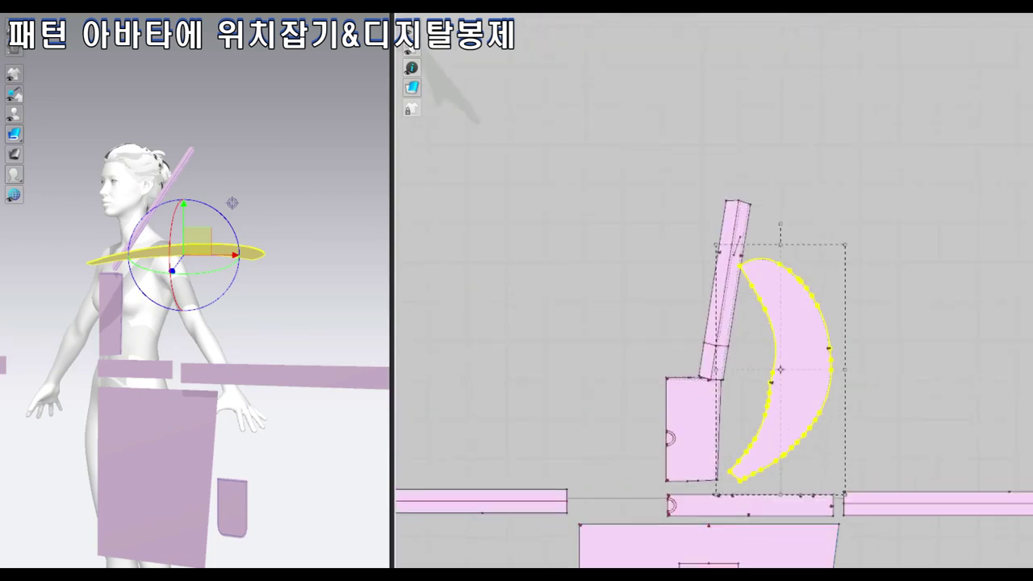
# Select all pattern pieces with Ctrl+A and move the whole set up and left.
pyautogui.click(601, 493)
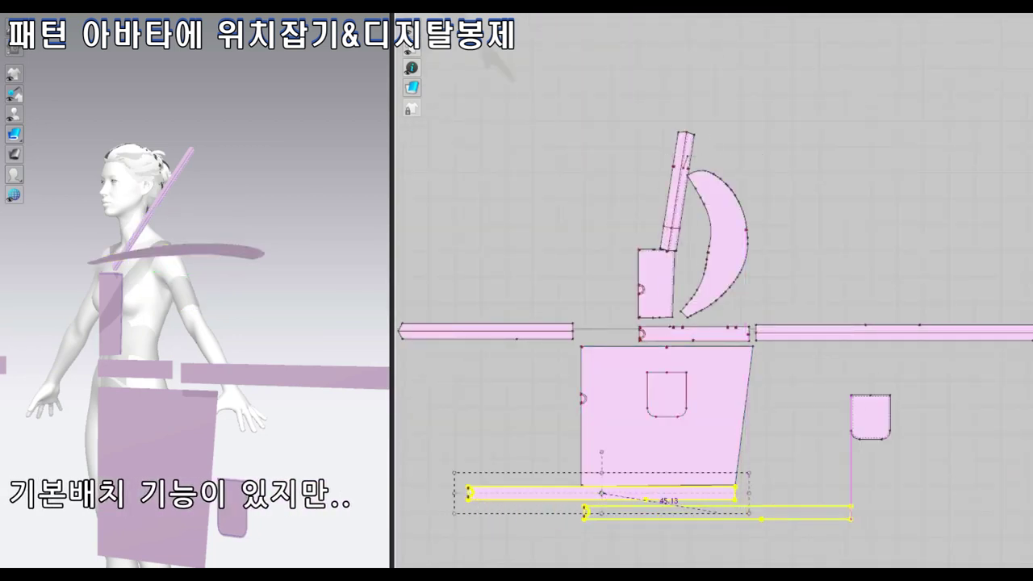
pyautogui.scroll(-2, 602, 493)
pyautogui.click(928, 242)
pyautogui.hotkey('ctrl', 'a')
pyautogui.moveTo(694, 407); pyautogui.dragTo(599, 284)
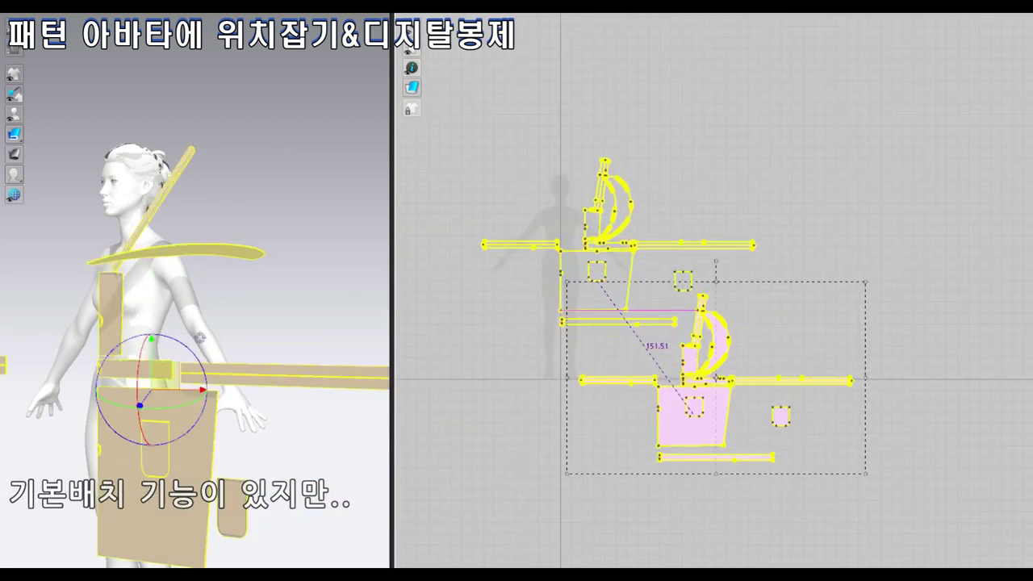
# Reposition the strap, crescent, front panel and side strips so they line up.
pyautogui.scroll(3, 599, 274)
pyautogui.click(605, 151)
pyautogui.scroll(2, 726, 64)
pyautogui.click(581, 62)
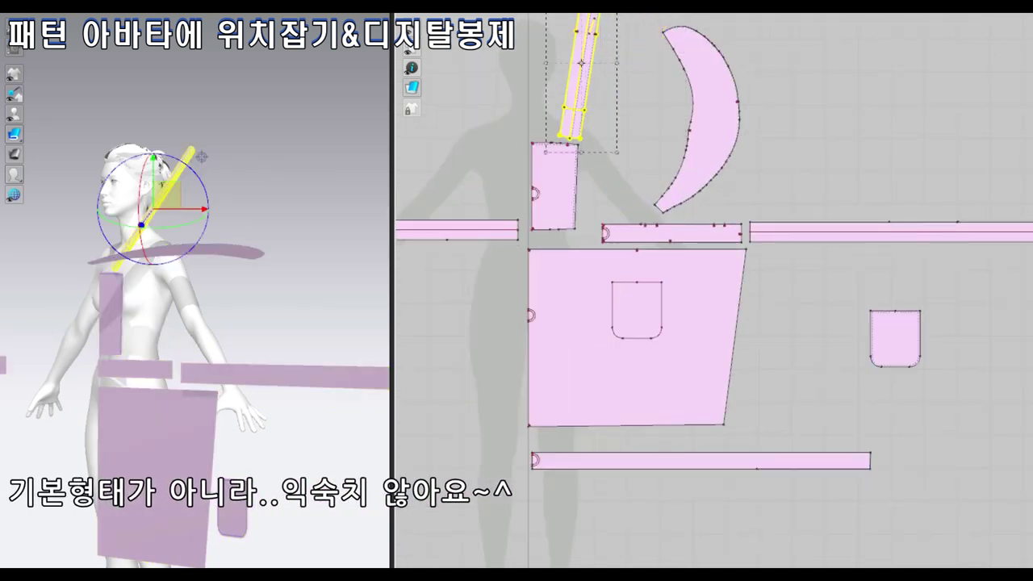
pyautogui.click(694, 113)
pyautogui.click(638, 363)
pyautogui.click(451, 230)
pyautogui.click(888, 234)
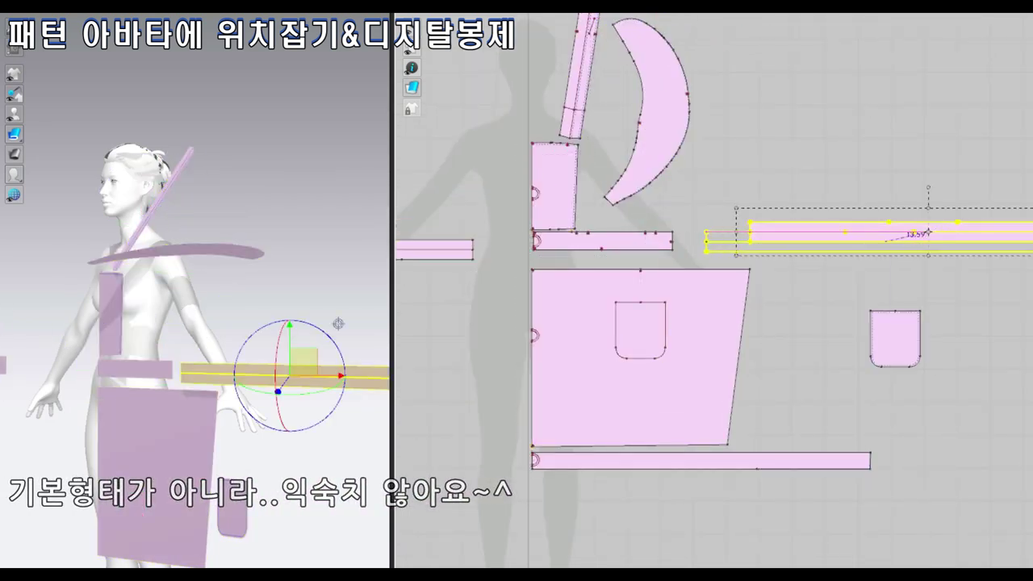
# Check the pocket piece's placement, then clear the selection.
pyautogui.scroll(-2, 710, 290)
pyautogui.click(687, 315)
pyautogui.scroll(1, 810, 376)
pyautogui.press('Escape')
pyautogui.scroll(2, 726, 291)
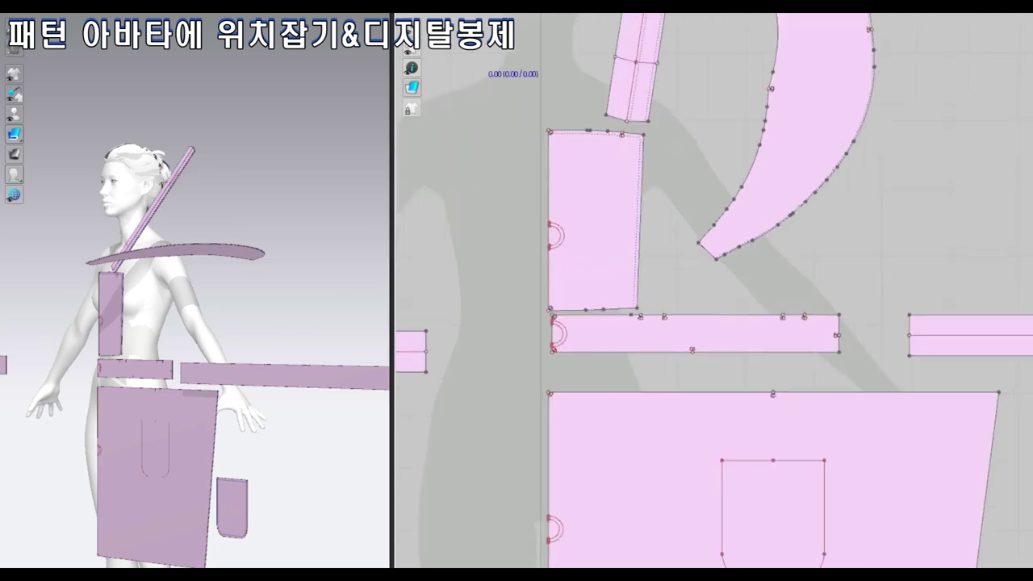
pyautogui.scroll(2, 691, 250)
pyautogui.scroll(2, 552, 393)
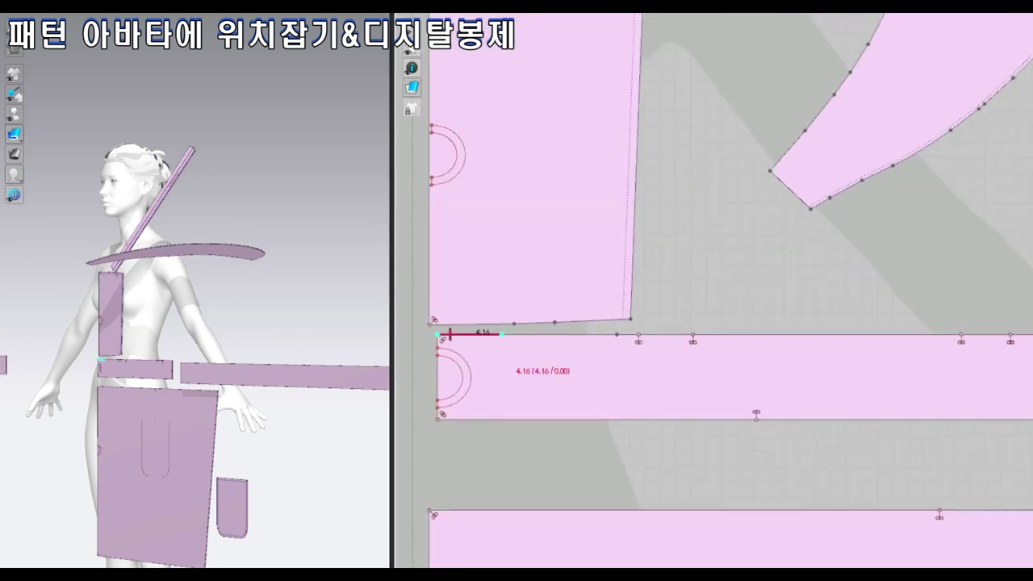
# Sew the upper panel's bottom edge to the top edge of the strip below.
pyautogui.click(429, 326)
pyautogui.click(631, 319)
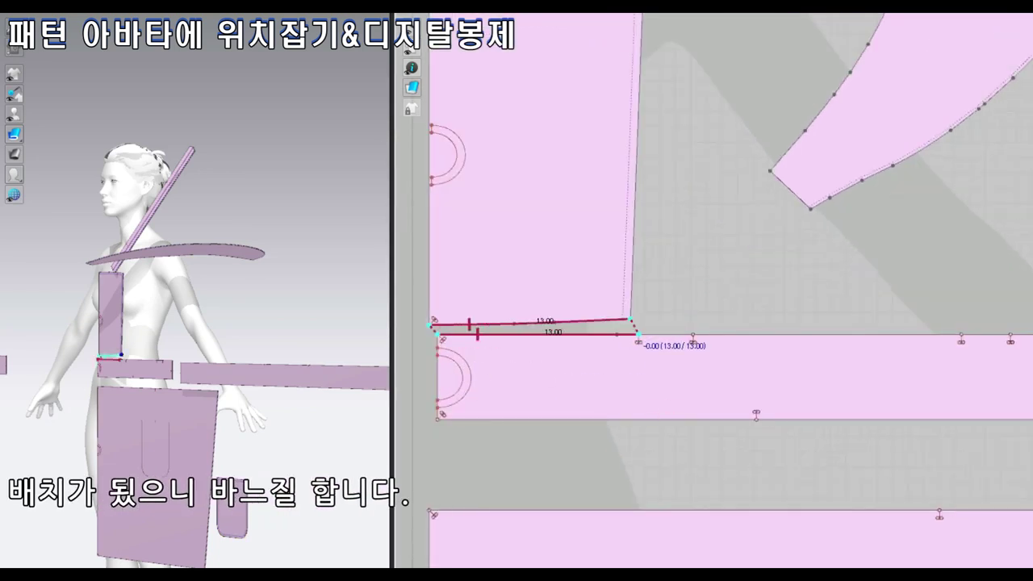
pyautogui.scroll(-3, 638, 333)
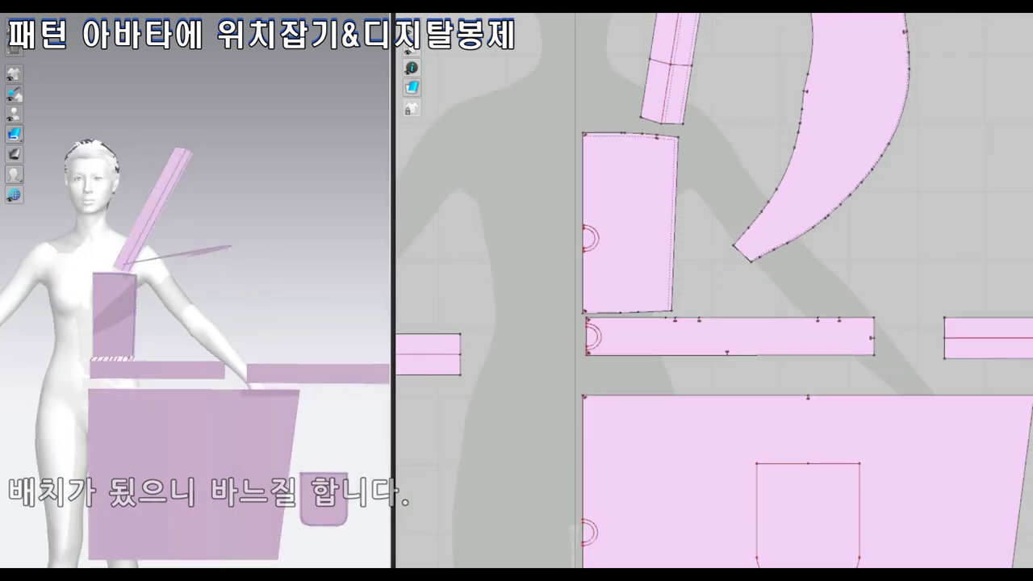
pyautogui.click(629, 222)
pyautogui.click(730, 256)
# Sew the crescent ruffle to the strap, extending the seam so both sides read 8.61.
pyautogui.scroll(2, 702, 154)
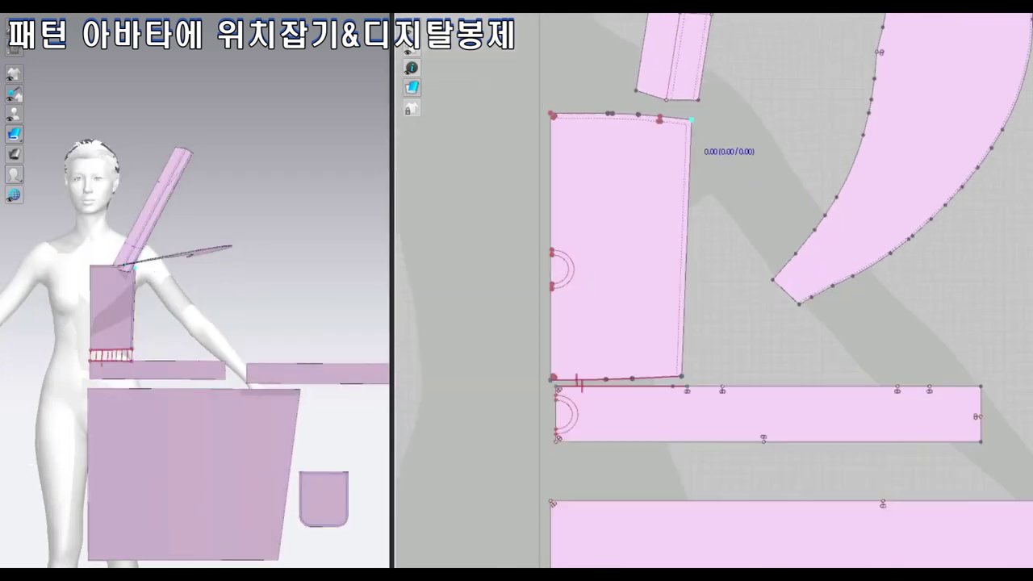
pyautogui.scroll(-4, 726, 145)
pyautogui.scroll(2, 759, 138)
pyautogui.scroll(-1, 759, 135)
pyautogui.scroll(1, 726, 202)
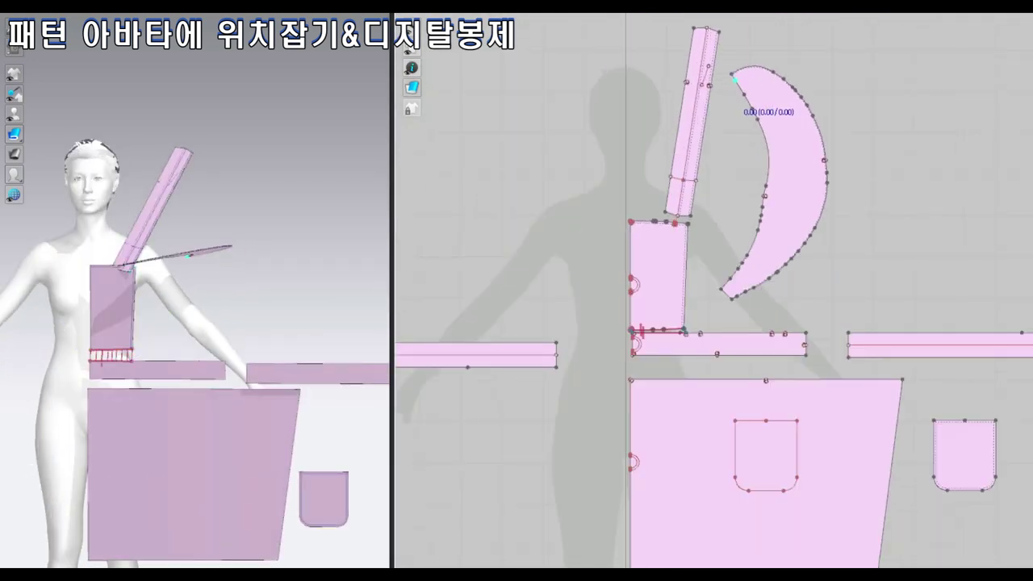
pyautogui.scroll(2, 680, 259)
pyautogui.scroll(2, 675, 258)
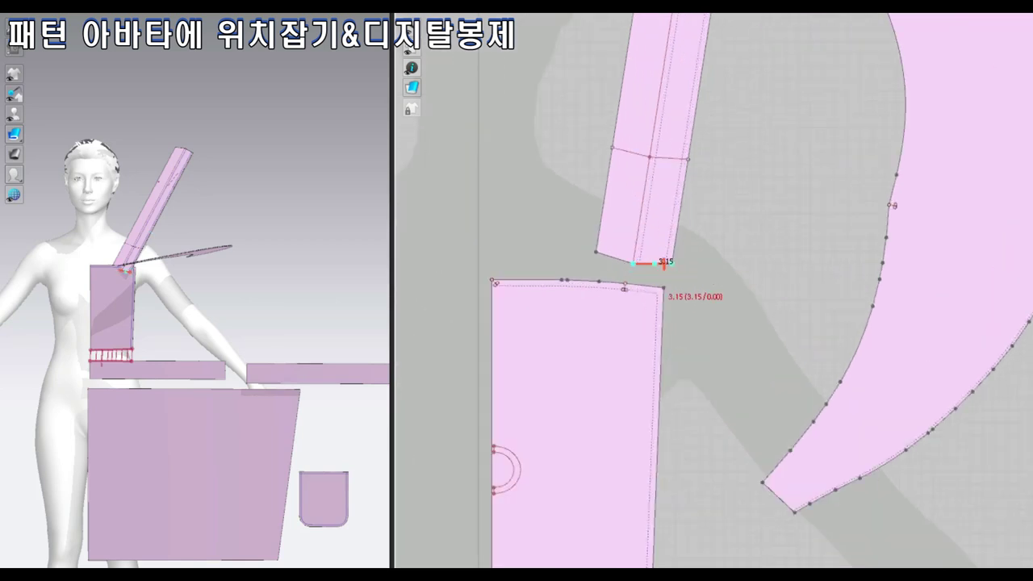
pyautogui.scroll(-1, 758, 221)
pyautogui.scroll(-2, 758, 222)
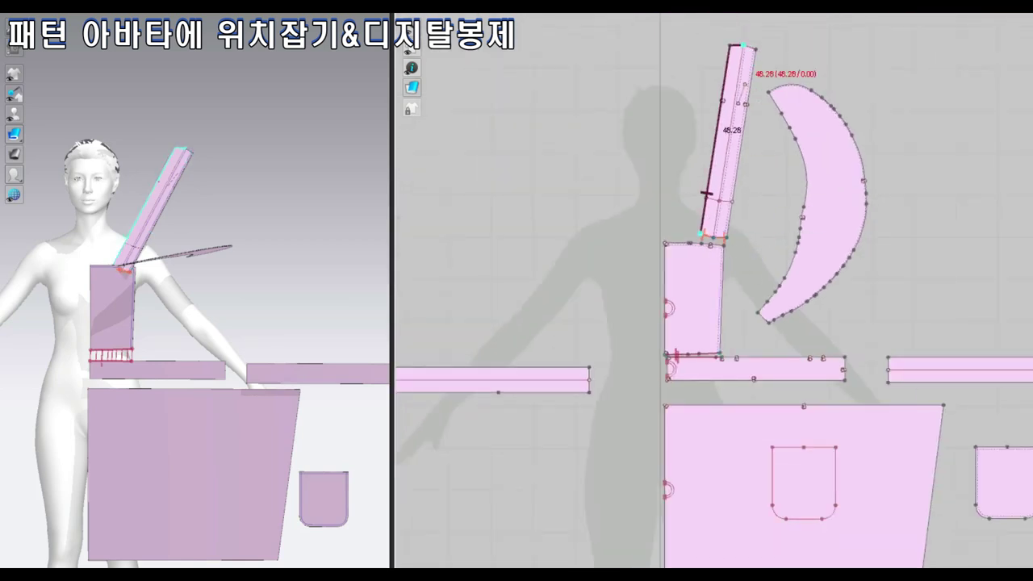
pyautogui.scroll(2, 713, 246)
pyautogui.scroll(3, 713, 246)
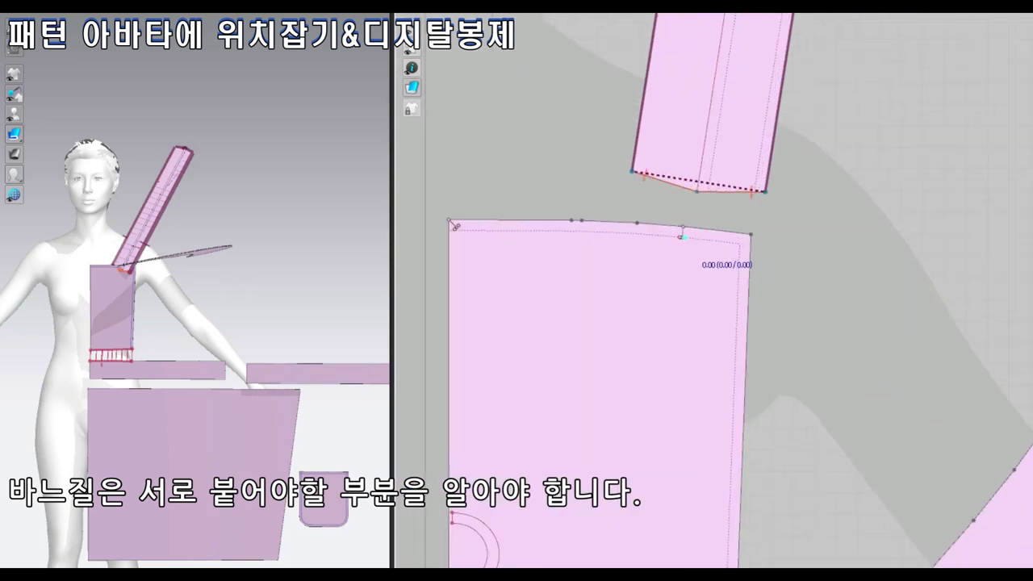
pyautogui.scroll(-1, 765, 275)
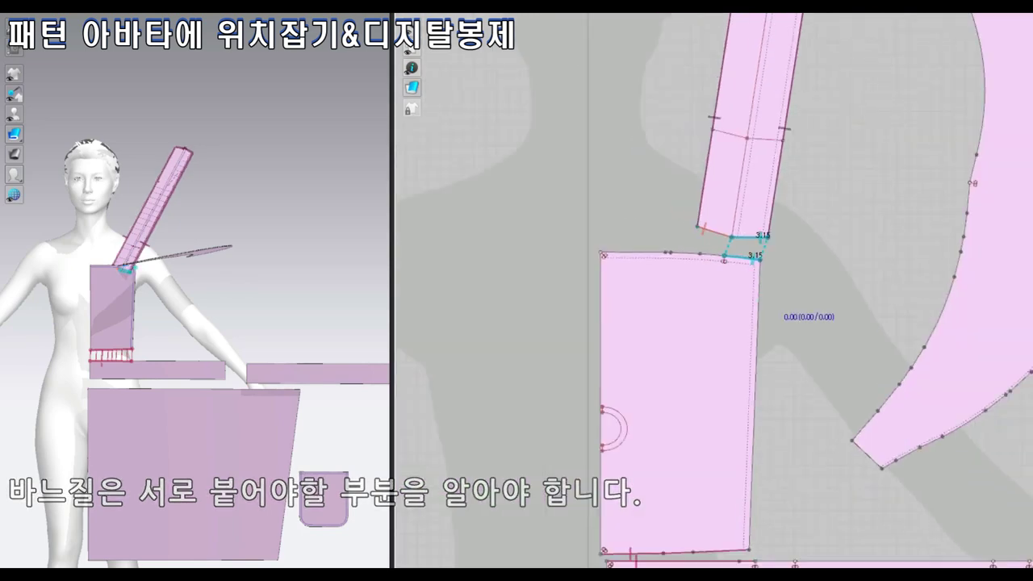
pyautogui.scroll(-1, 875, 281)
pyautogui.scroll(1, 807, 274)
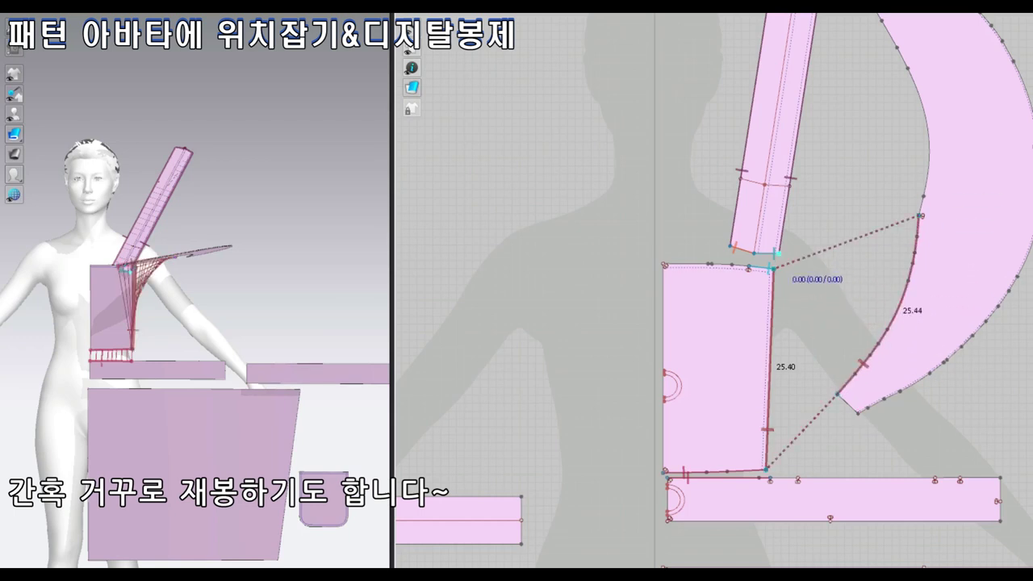
pyautogui.scroll(2, 936, 198)
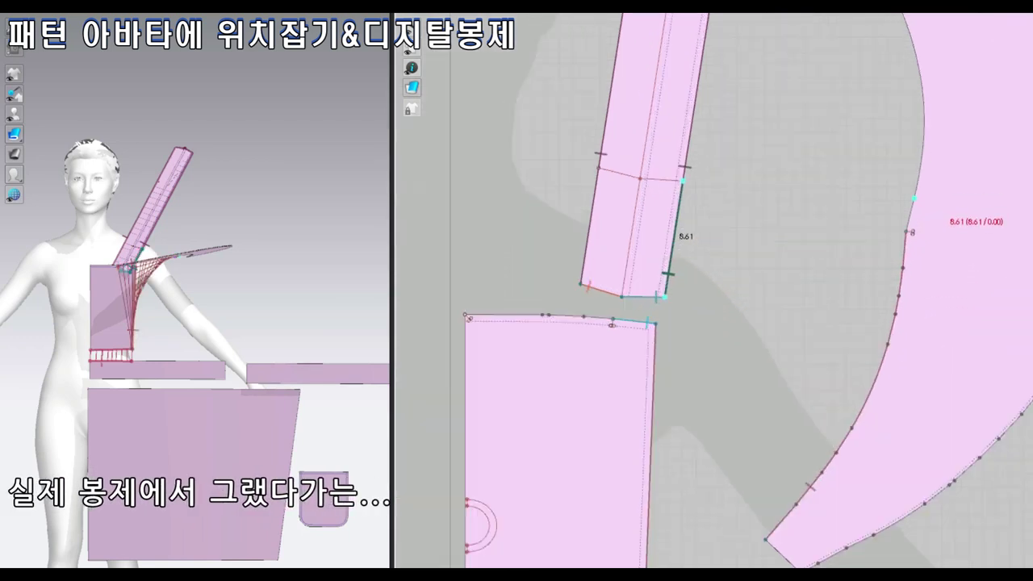
pyautogui.moveTo(916, 185); pyautogui.dragTo(924, 115)
pyautogui.scroll(-3, 828, 319)
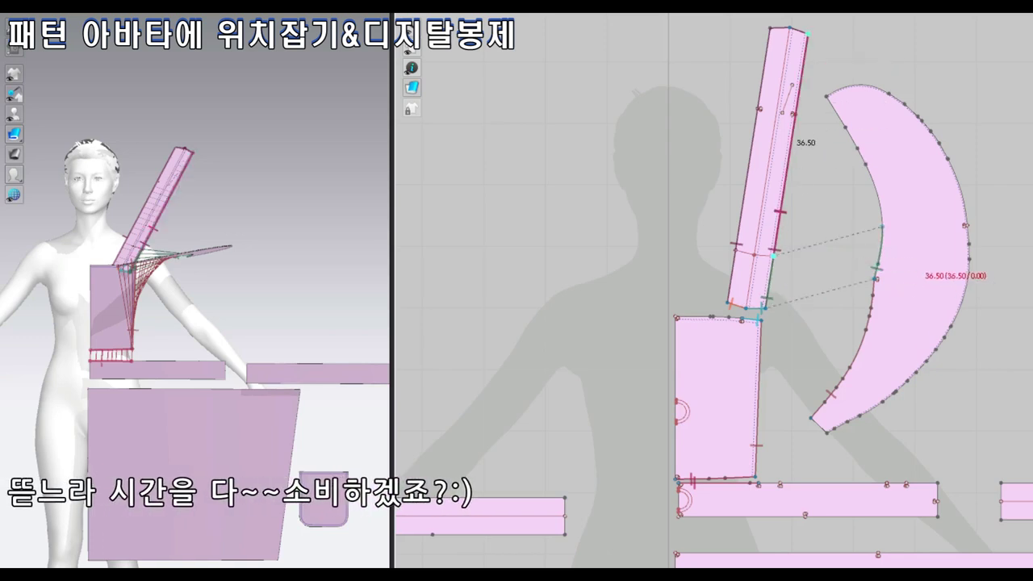
pyautogui.scroll(2, 818, 467)
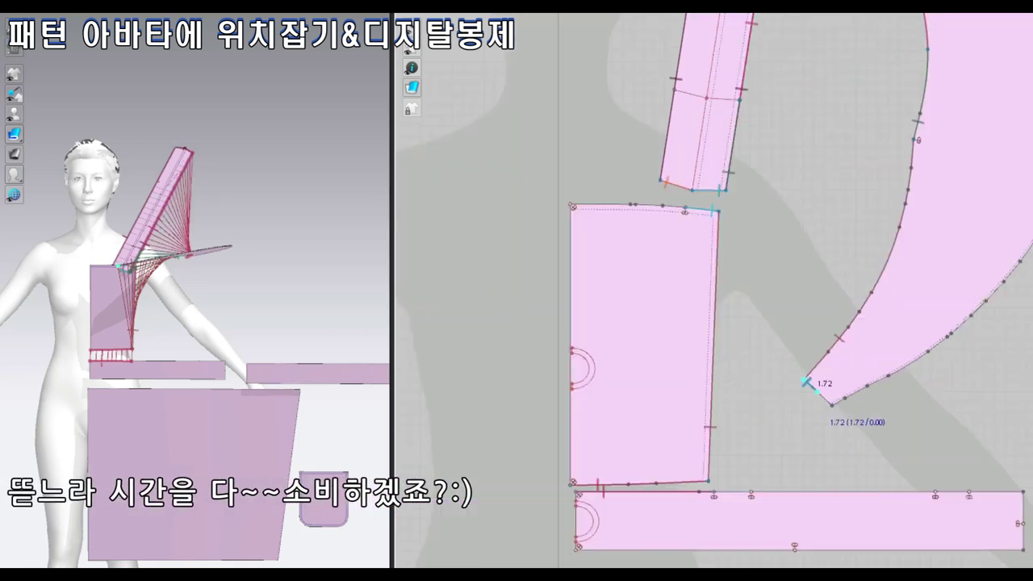
pyautogui.scroll(-5, 714, 323)
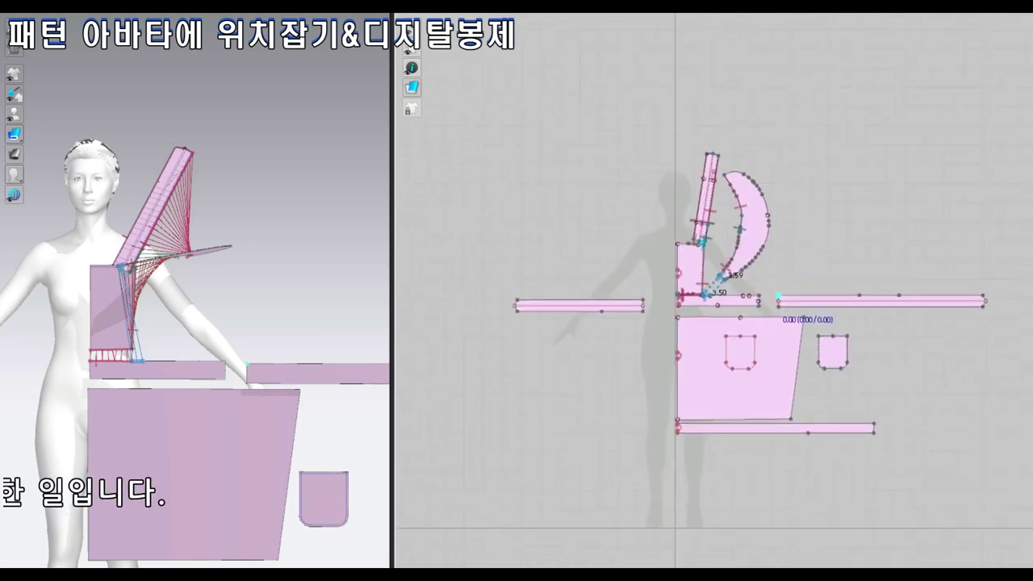
pyautogui.scroll(2, 714, 322)
pyautogui.scroll(1, 714, 323)
pyautogui.scroll(1, 460, 253)
pyautogui.scroll(1, 460, 252)
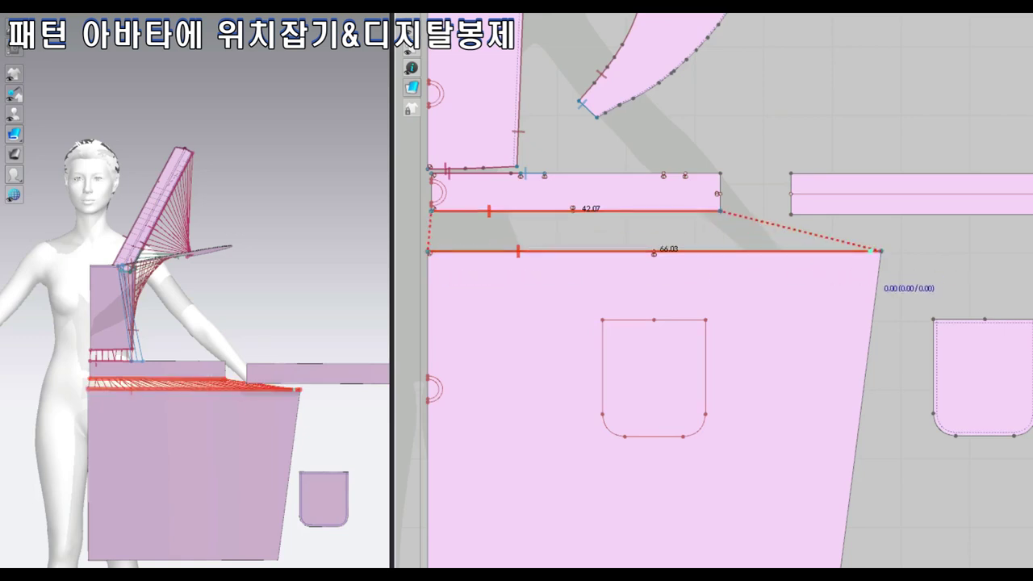
# Join the skirt hem to the lower ruffle strip and the strap tip to the waist strip.
pyautogui.scroll(-2, 875, 252)
pyautogui.scroll(2, 879, 257)
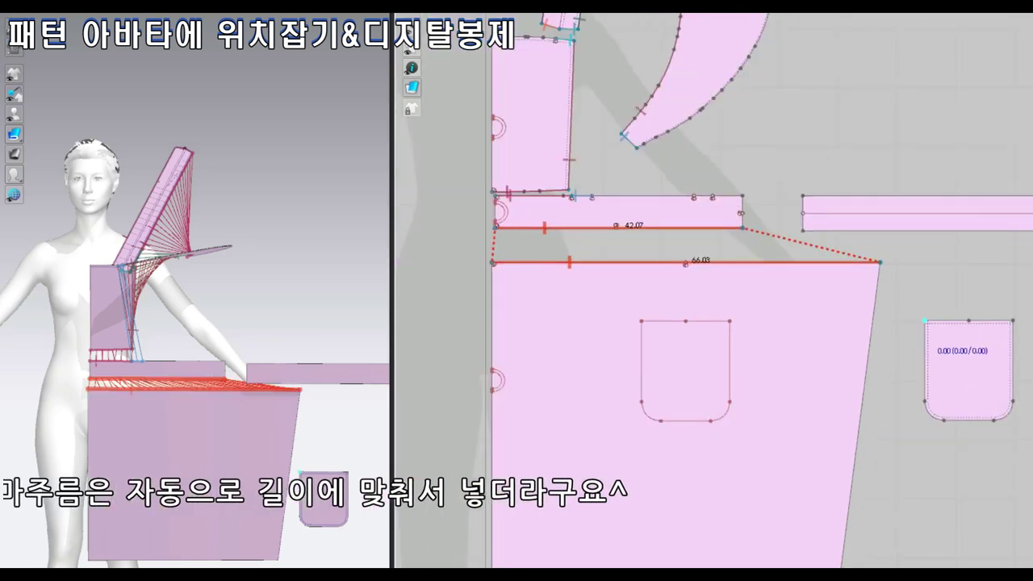
pyautogui.scroll(-1, 845, 355)
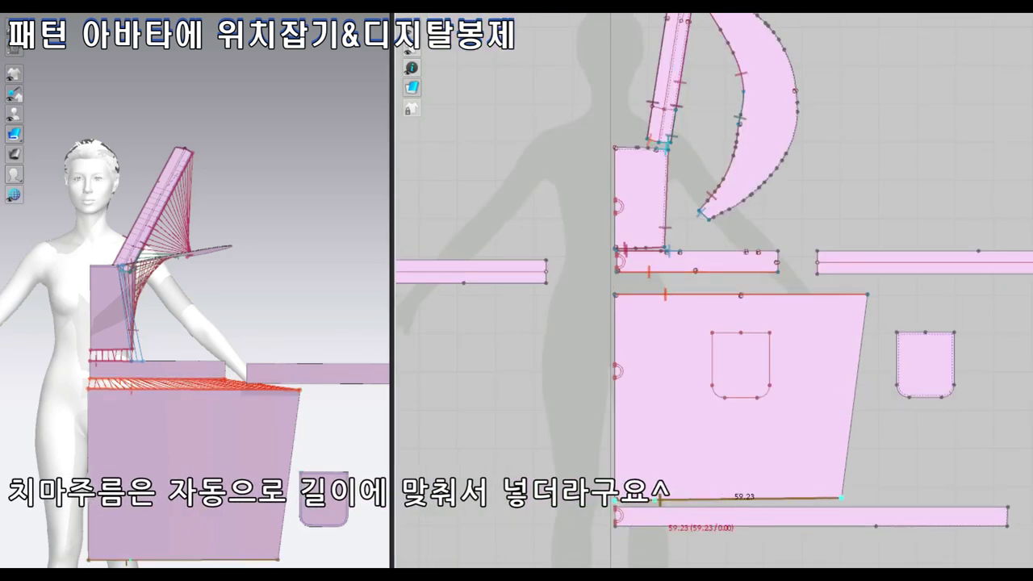
pyautogui.scroll(1, 828, 517)
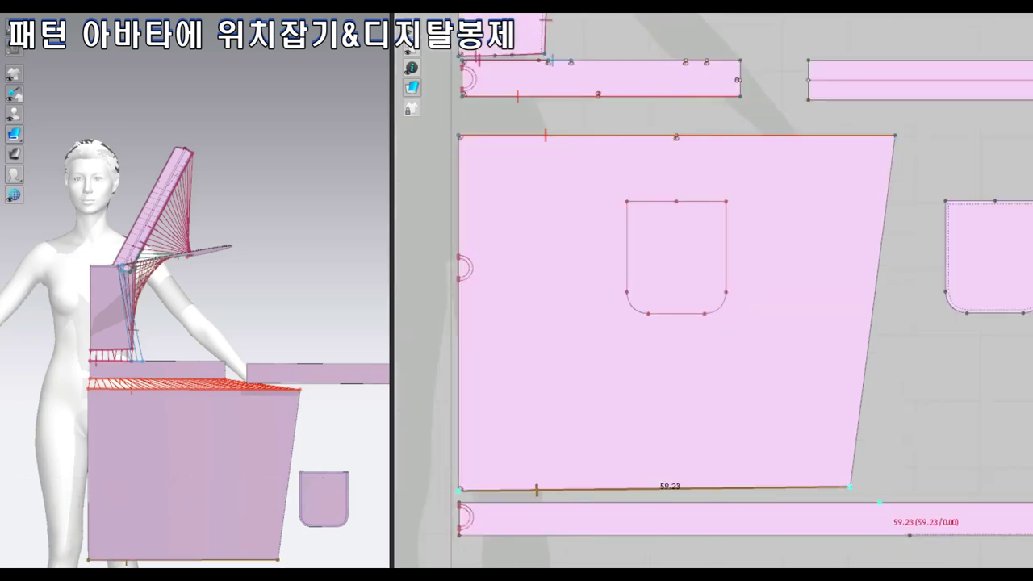
pyautogui.scroll(-1, 712, 387)
pyautogui.scroll(1, 900, 498)
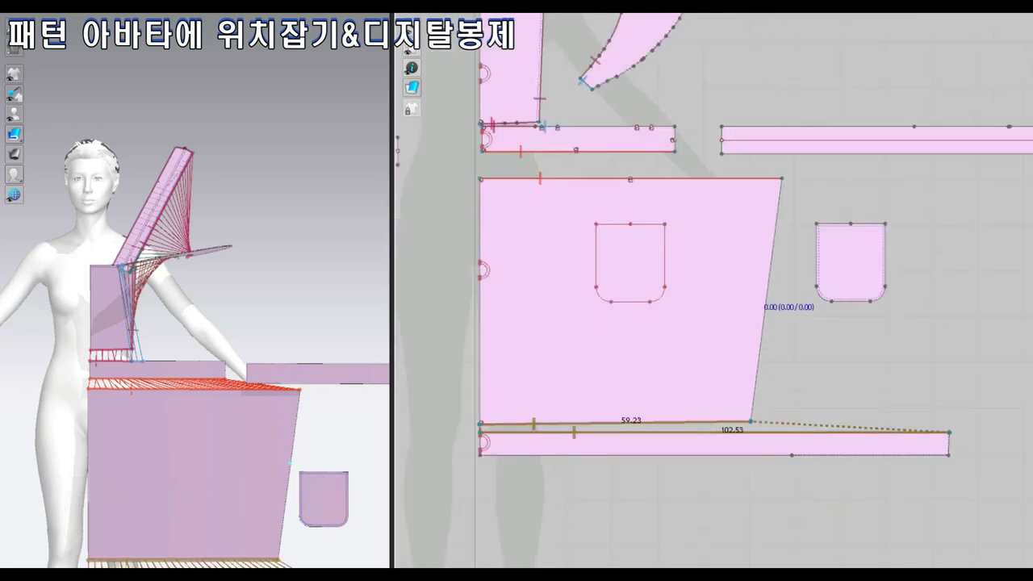
pyautogui.scroll(1, 762, 305)
pyautogui.scroll(-2, 927, 230)
pyautogui.scroll(1, 927, 234)
pyautogui.scroll(1, 934, 239)
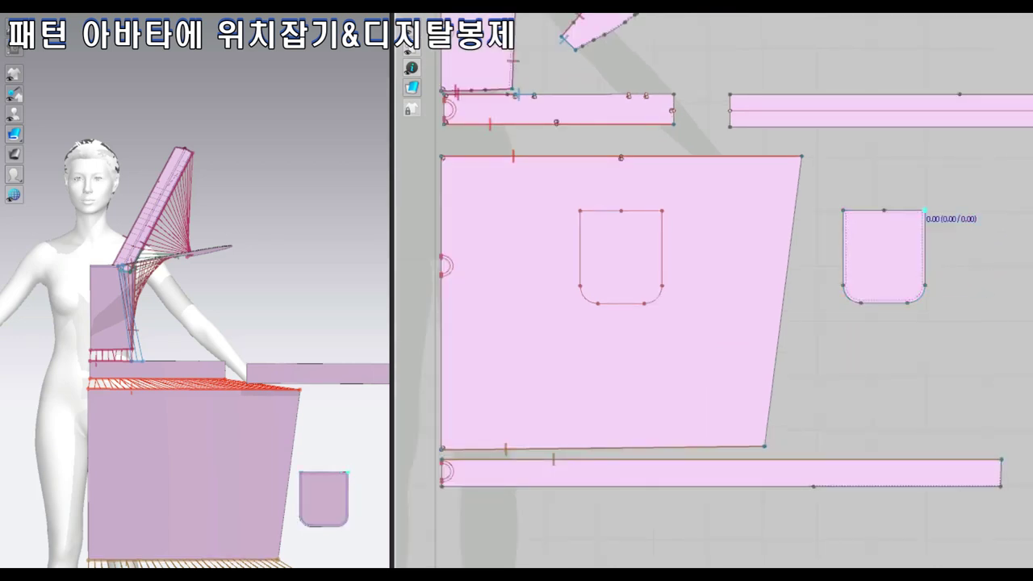
pyautogui.scroll(-2, 868, 259)
pyautogui.scroll(-1, 863, 242)
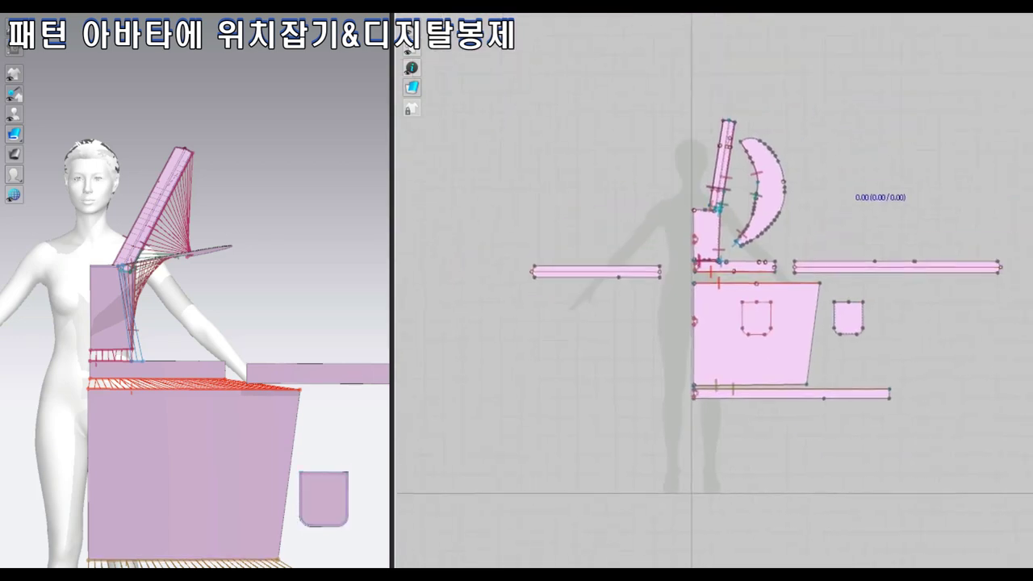
pyautogui.scroll(1, 682, 291)
pyautogui.scroll(1, 484, 52)
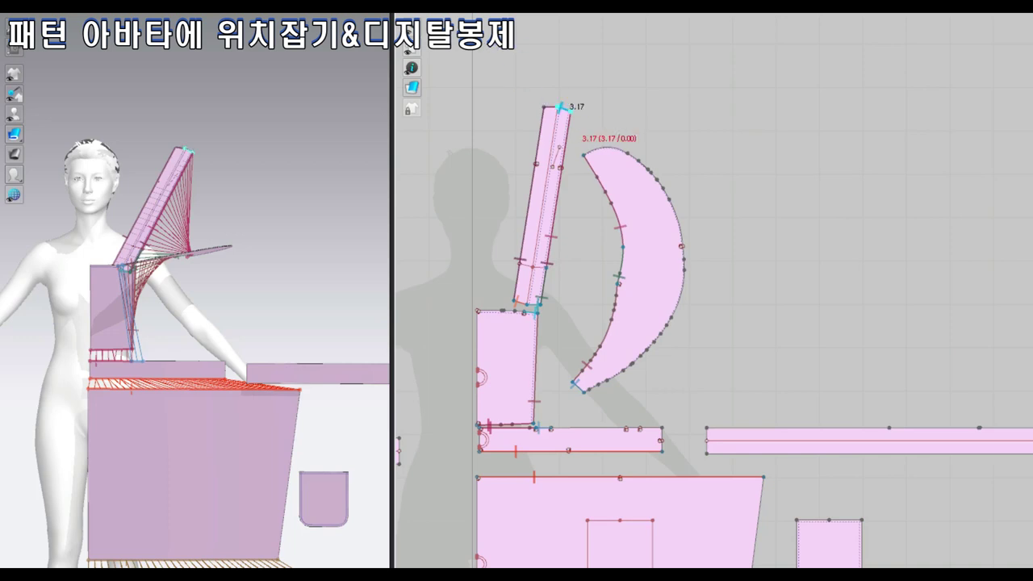
pyautogui.scroll(3, 640, 429)
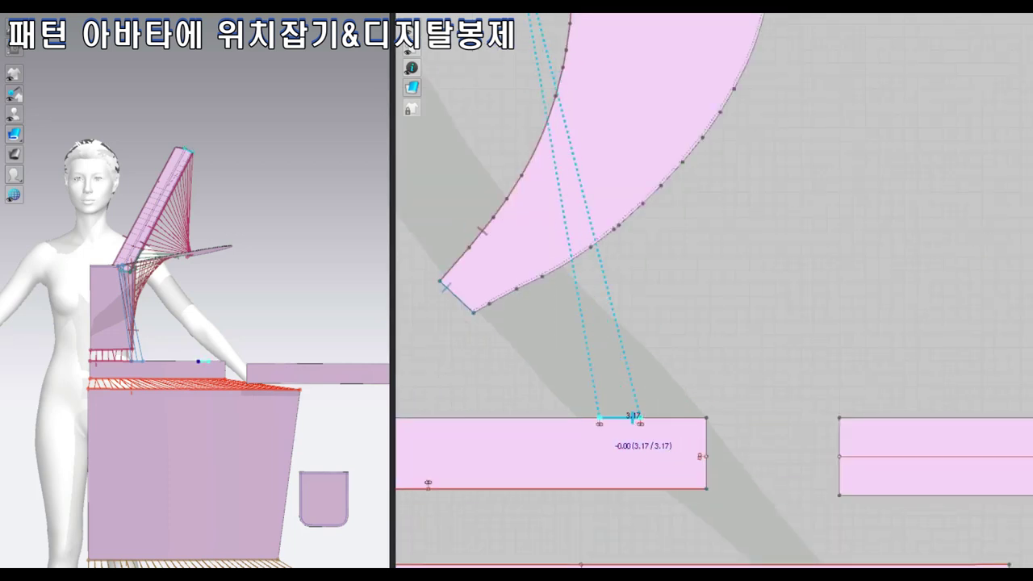
pyautogui.scroll(-3, 722, 447)
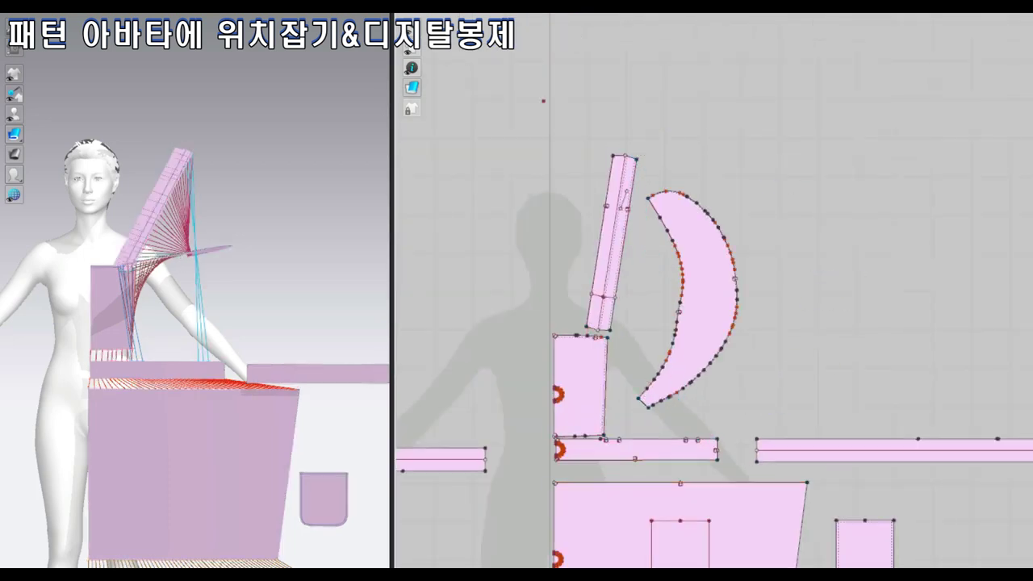
# Draw straight internal fold lines across the crescent piece and the short waist strip.
pyautogui.scroll(3, 617, 277)
pyautogui.scroll(-2, 617, 278)
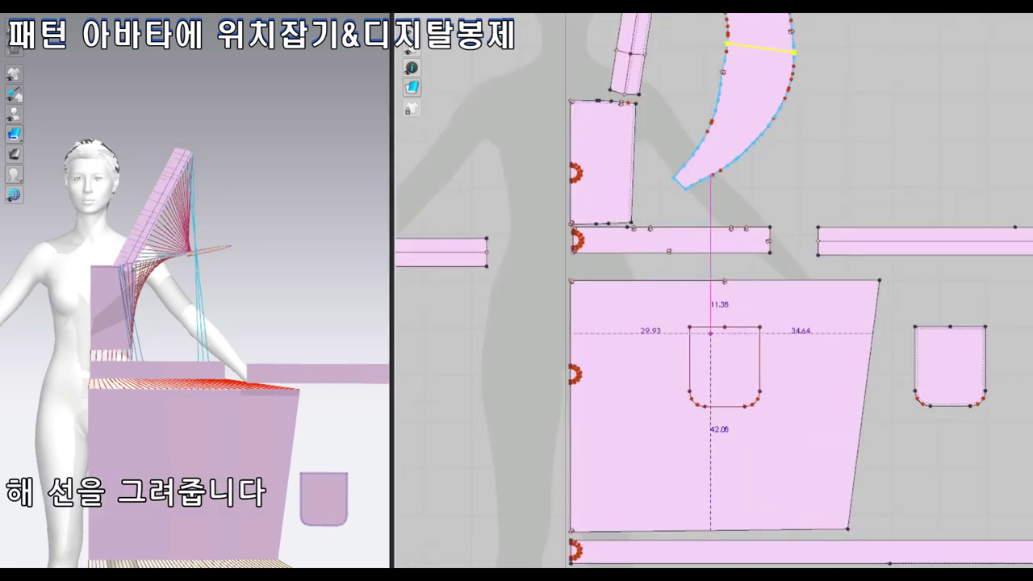
pyautogui.scroll(2, 668, 273)
pyautogui.scroll(2, 662, 211)
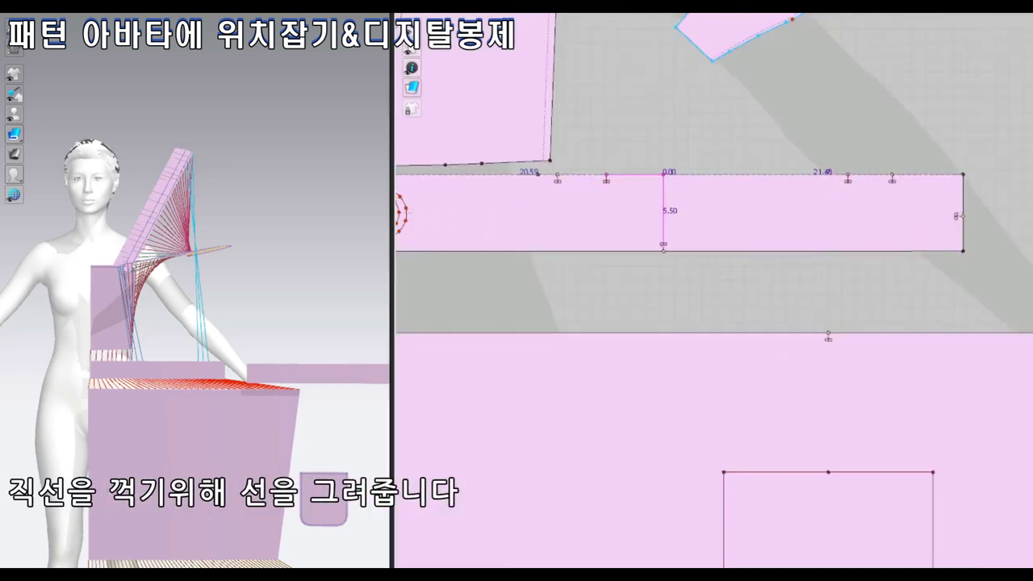
pyautogui.scroll(-4, 800, 353)
pyautogui.scroll(-1, 800, 352)
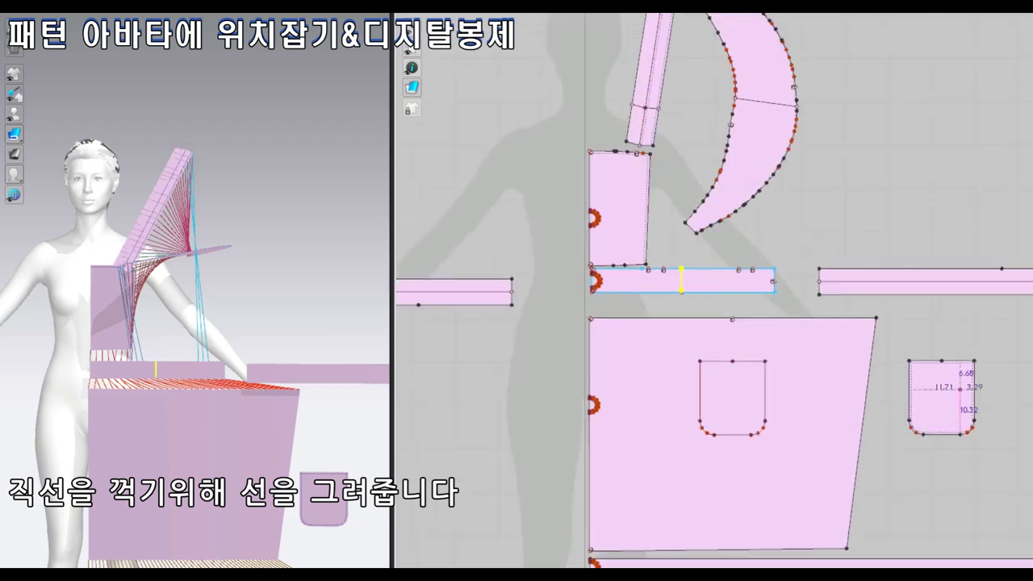
pyautogui.scroll(-1, 800, 353)
pyautogui.scroll(1, 714, 291)
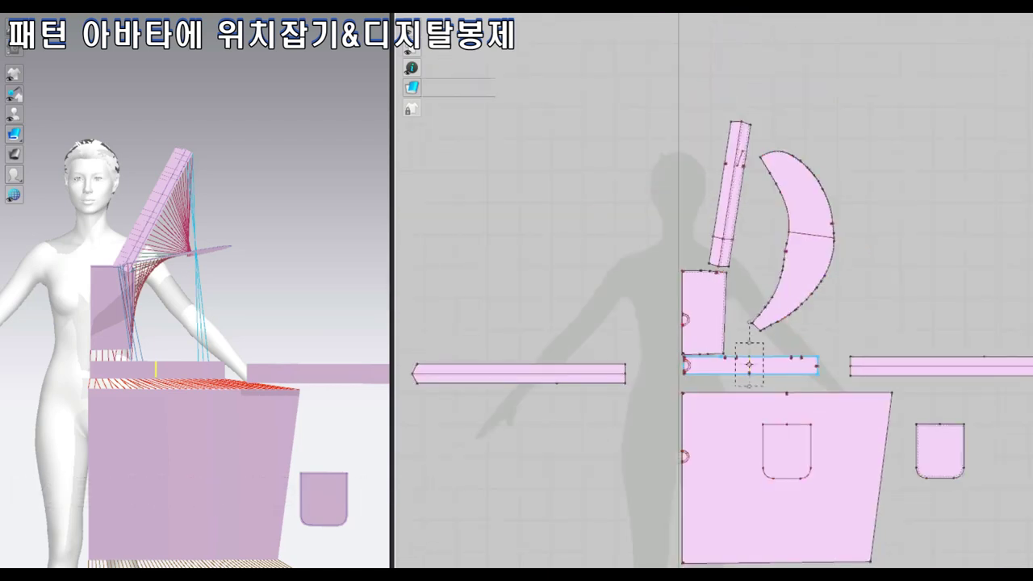
# Widen the 3D view and rotate the shoulder strap toward horizontal over the shoulder.
pyautogui.moveTo(392, 290); pyautogui.dragTo(773, 290)
pyautogui.click(347, 202)
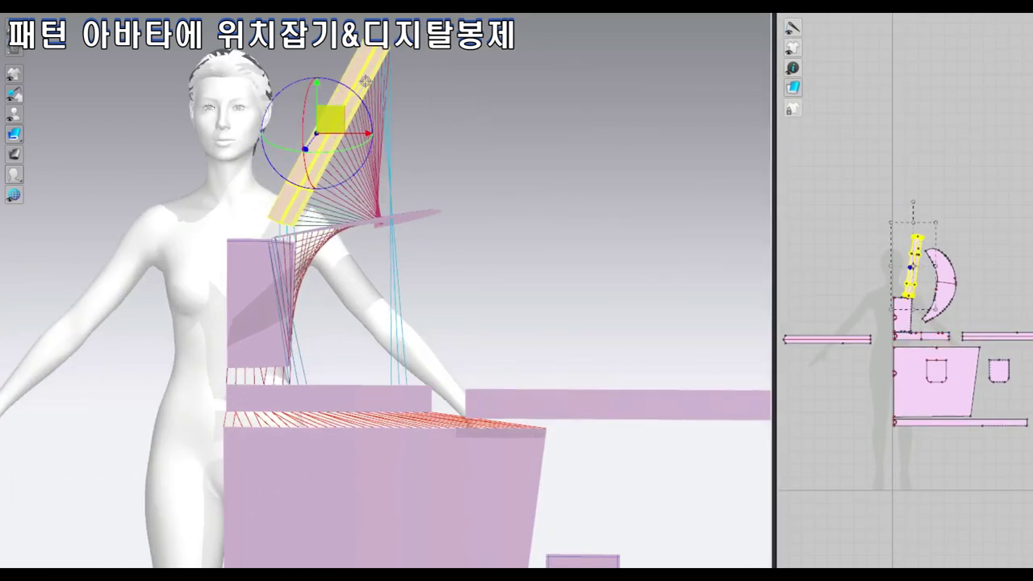
pyautogui.scroll(3, 347, 202)
pyautogui.moveTo(347, 202); pyautogui.dragTo(351, 73, button='right')
pyautogui.moveTo(352, 73); pyautogui.dragTo(394, 71)
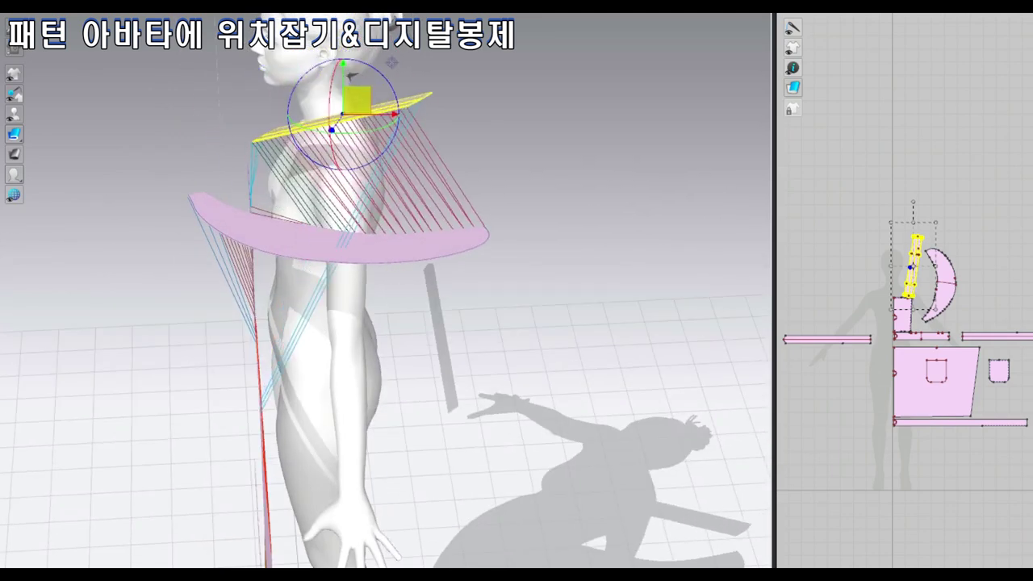
# From the front view, fold the waistband strip upward and deselect it.
pyautogui.press('2')
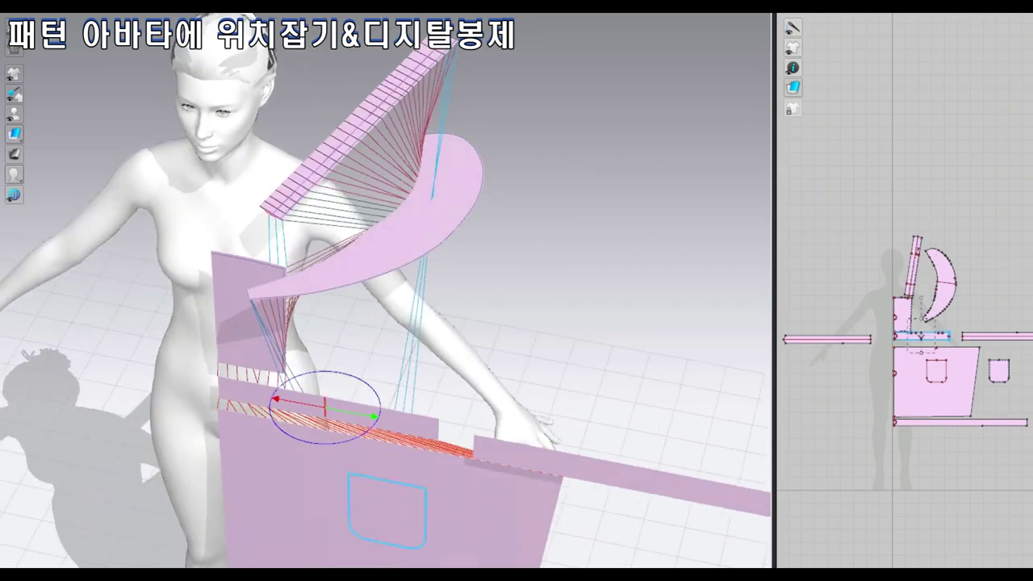
pyautogui.moveTo(377, 403); pyautogui.dragTo(355, 435)
pyautogui.press('Escape')
pyautogui.scroll(2, 386, 290)
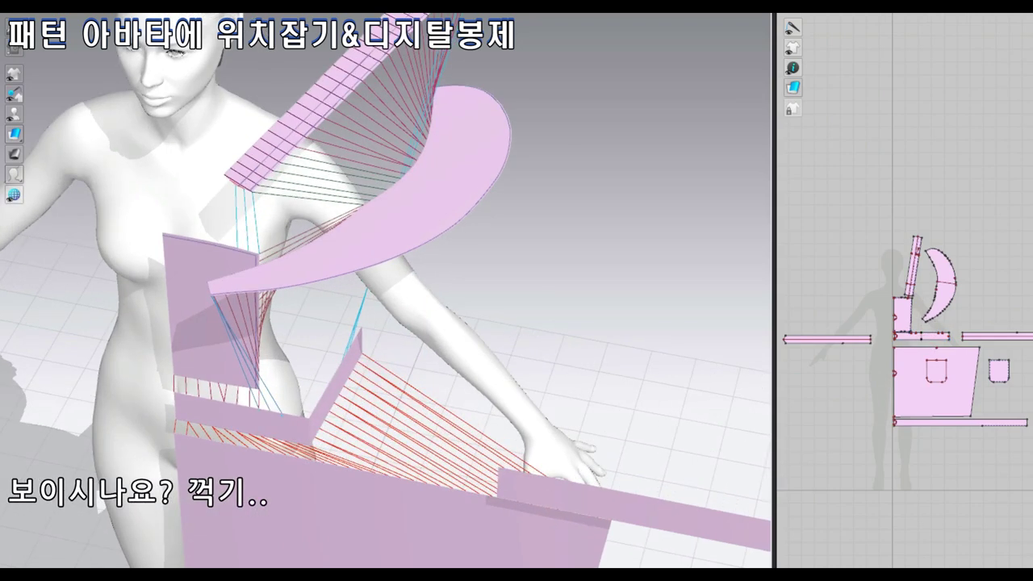
# Rotate the crescent ruffle around the avatar's shoulder.
pyautogui.click(914, 266)
pyautogui.press('2')
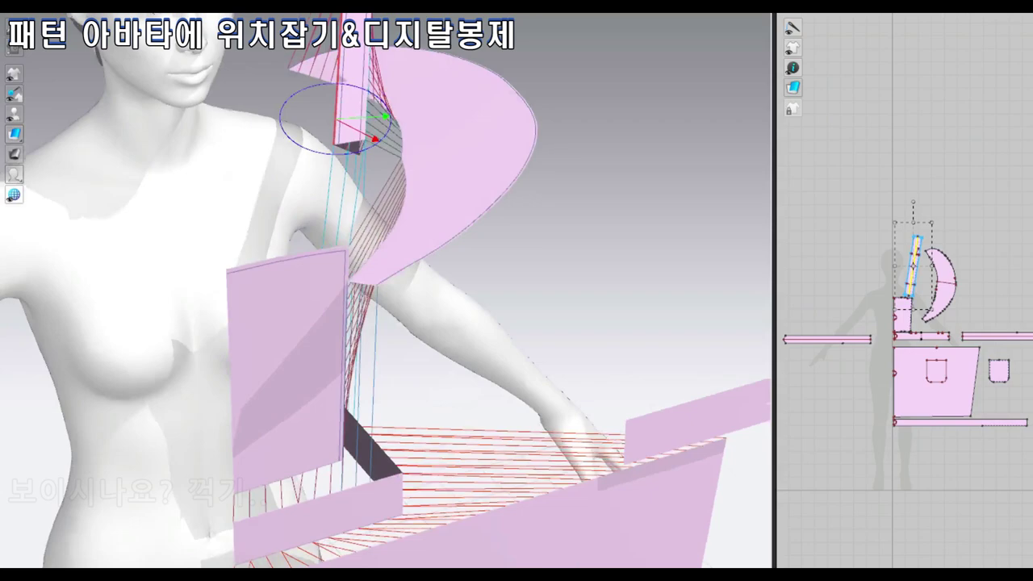
pyautogui.moveTo(387, 291); pyautogui.dragTo(452, 338, button='right')
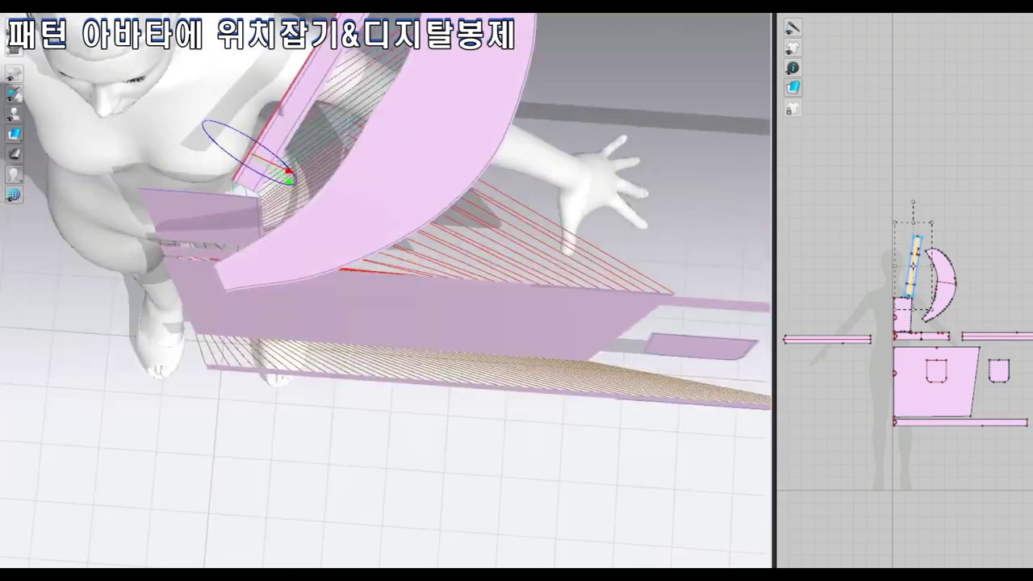
pyautogui.moveTo(461, 184); pyautogui.dragTo(484, 201)
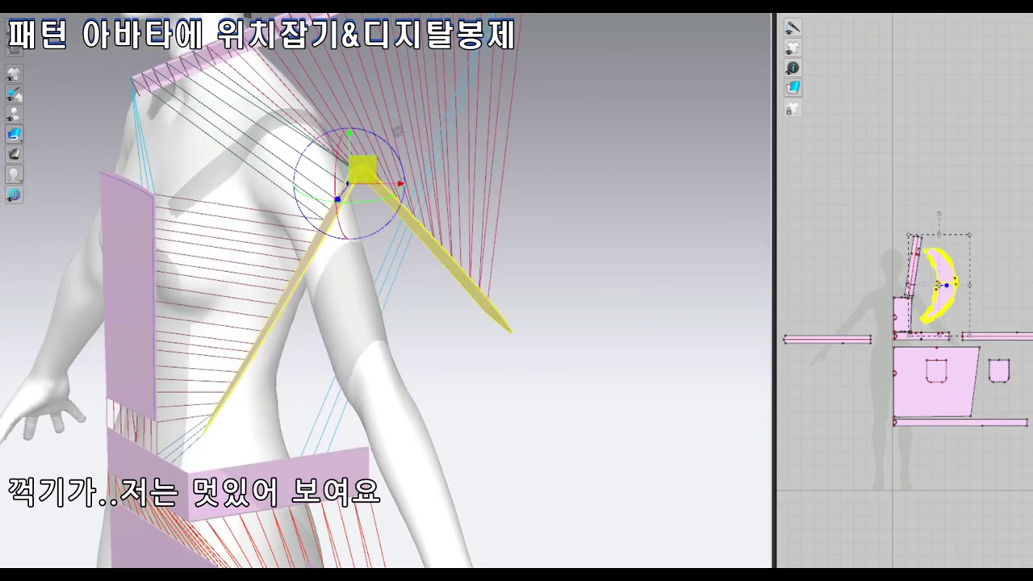
pyautogui.moveTo(403, 242); pyautogui.dragTo(306, 112, button='right')
pyautogui.scroll(-2, 306, 112)
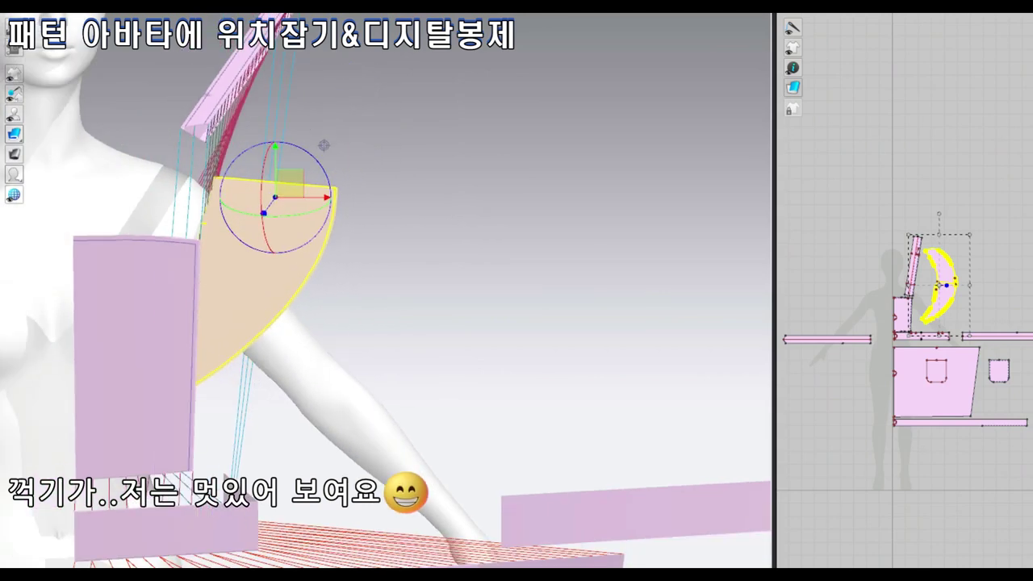
# Nudge and tilt the shoulder strap into place over the shoulder.
pyautogui.click(105, 313)
pyautogui.click(196, 127)
pyautogui.scroll(3, 196, 127)
pyautogui.moveTo(404, 323); pyautogui.dragTo(484, 282, button='right')
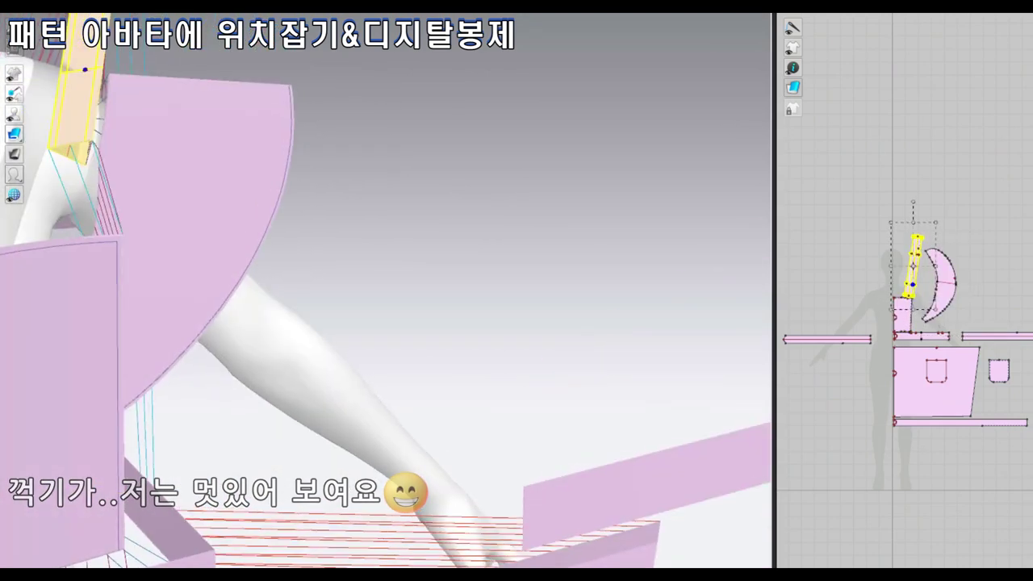
pyautogui.click(77, 73)
pyautogui.moveTo(141, 75); pyautogui.dragTo(144, 80)
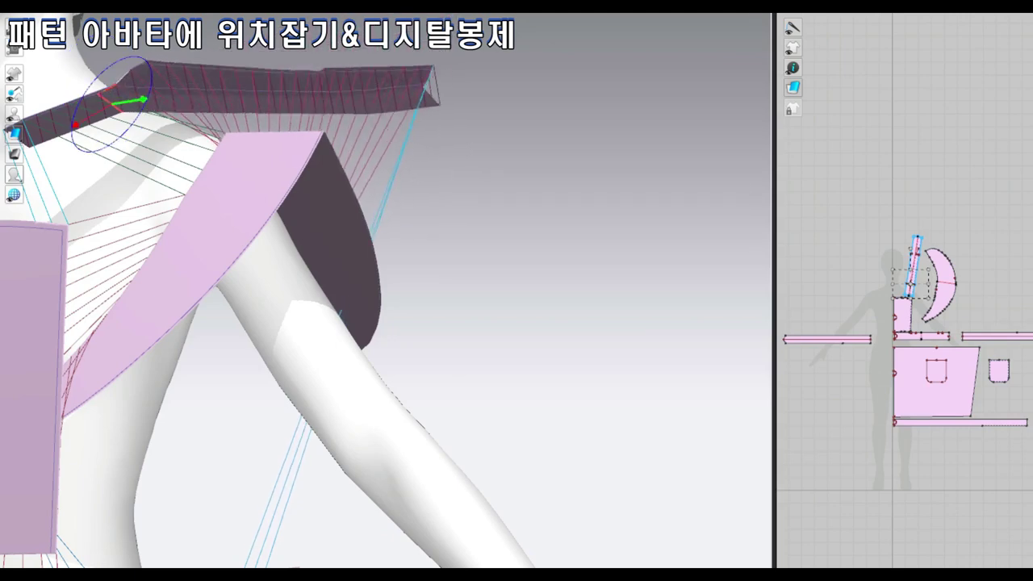
# Check the strap from side and front views, then select the crescent ruffle.
pyautogui.moveTo(396, 469); pyautogui.dragTo(347, 378, button='right')
pyautogui.moveTo(387, 323); pyautogui.dragTo(258, 88, button='right')
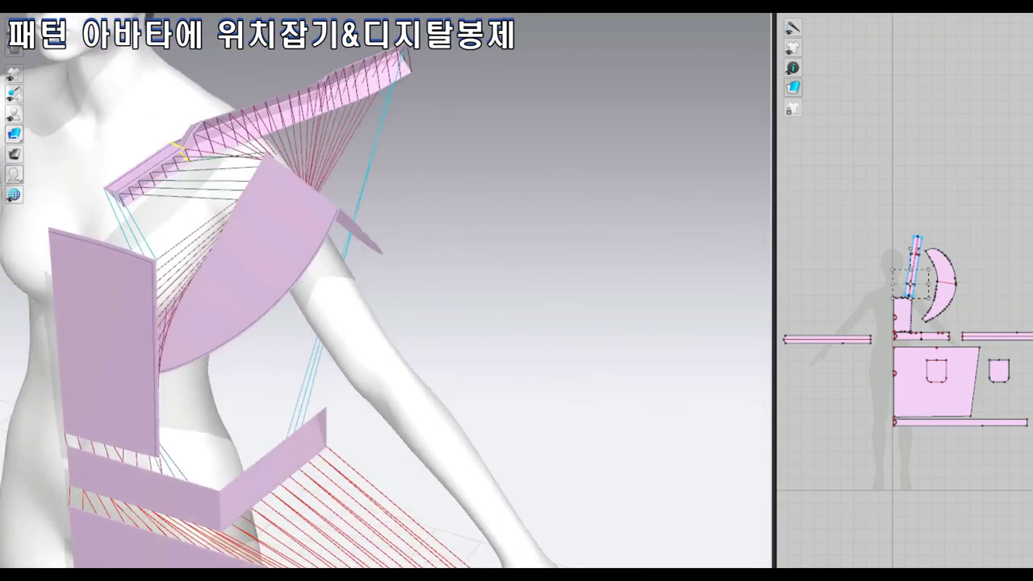
pyautogui.click(242, 121)
pyautogui.moveTo(388, 323); pyautogui.dragTo(267, 306, button='right')
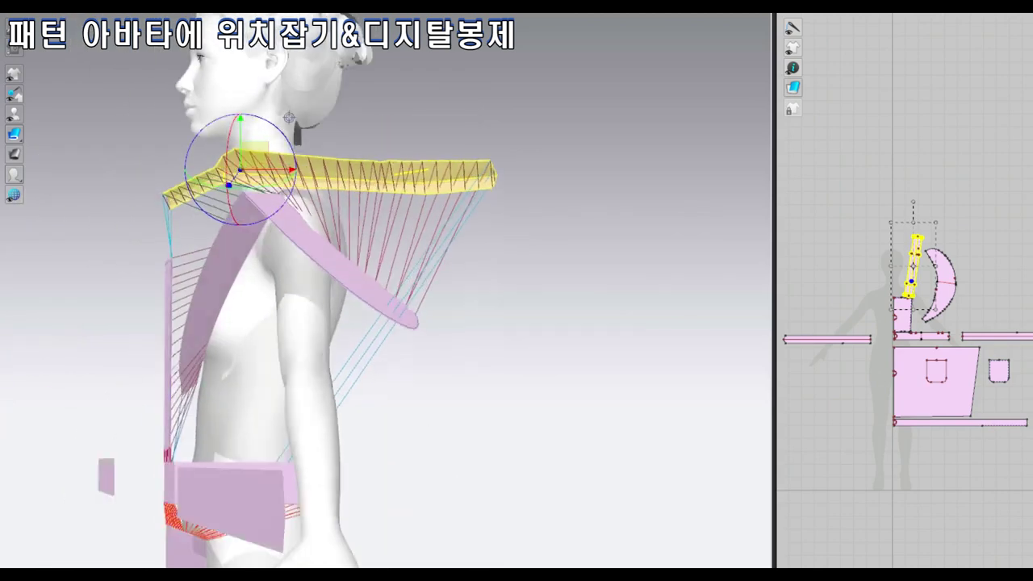
pyautogui.click(355, 265)
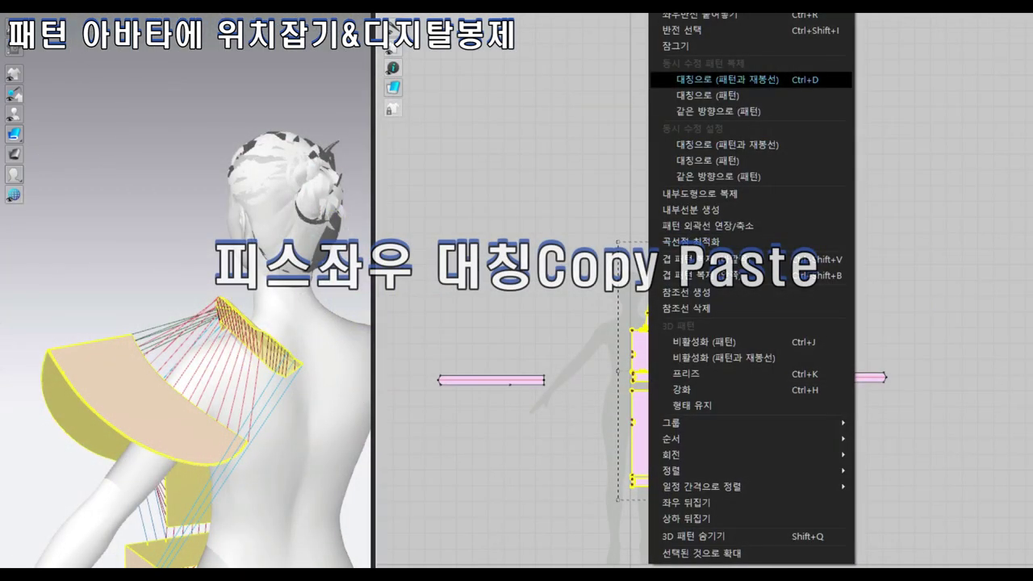
# Paste a symmetric copy of the pieces with sewing lines using 대칭으로 (패턴과 재봉선).
pyautogui.click(726, 80)
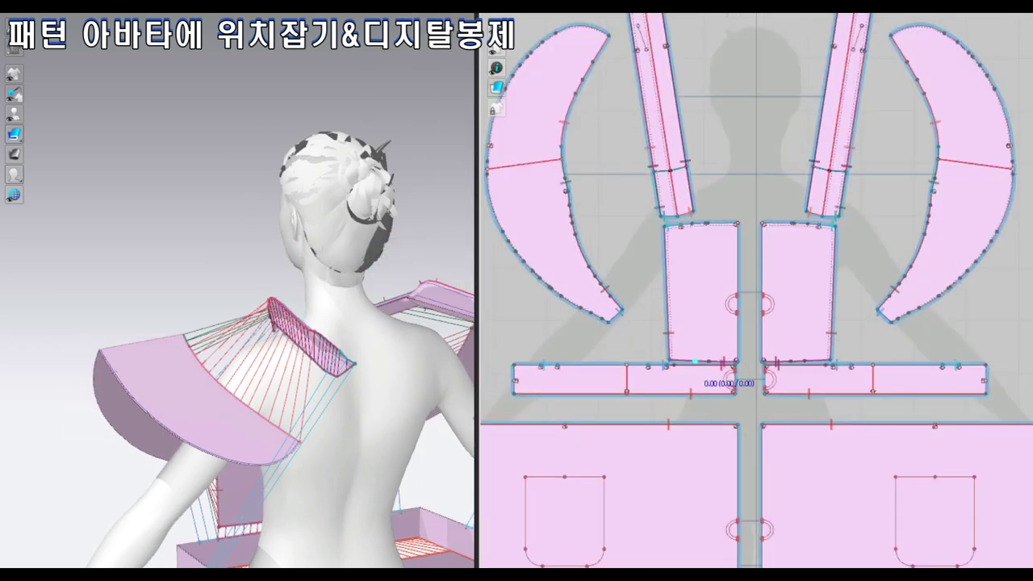
pyautogui.scroll(3, 695, 360)
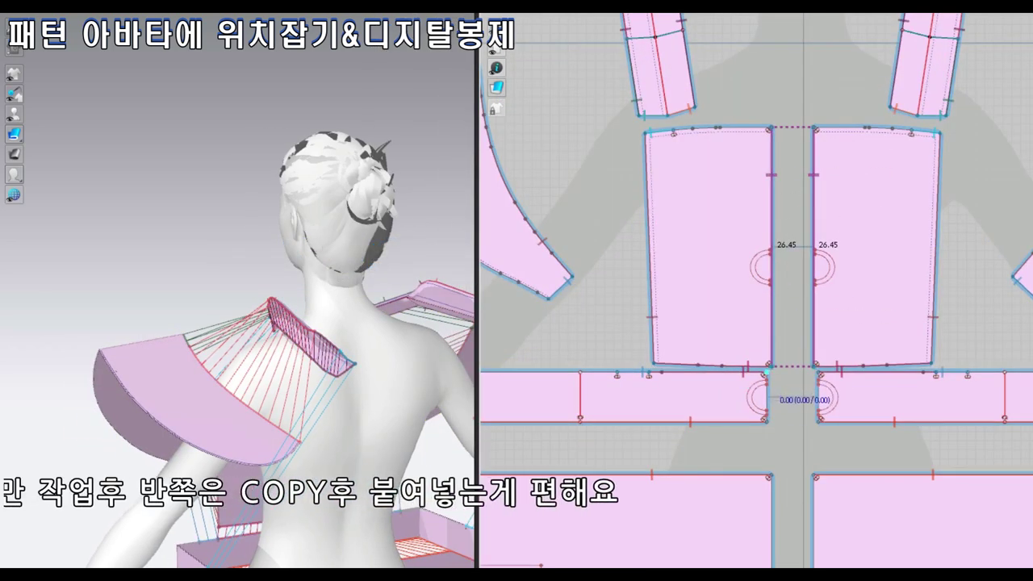
pyautogui.scroll(-5, 731, 274)
pyautogui.scroll(1, 731, 274)
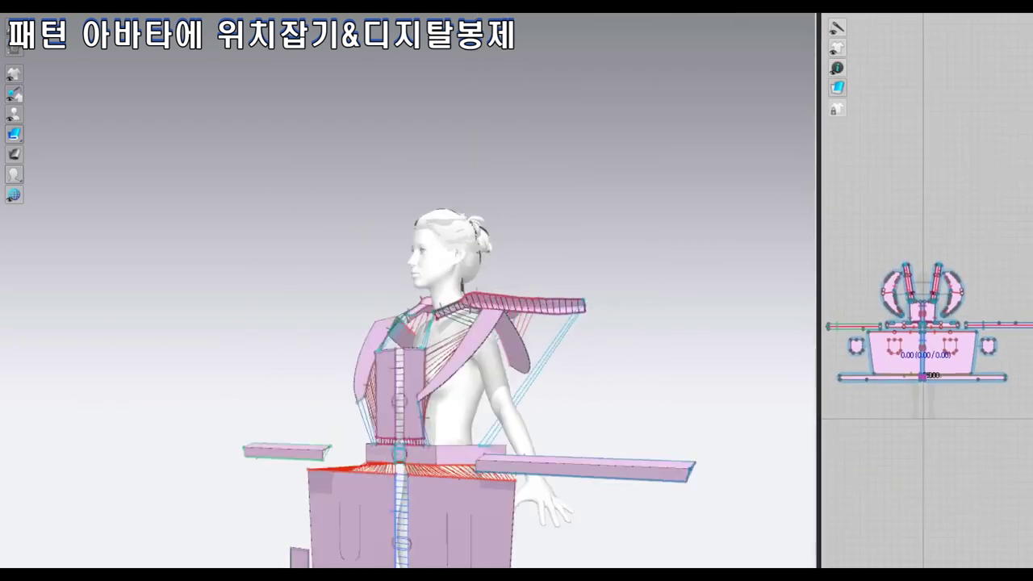
# Angle the right skirt panel around the avatar's side and move its bottom ruffle strip into place.
pyautogui.press('2')
pyautogui.click(956, 351)
pyautogui.press('4')
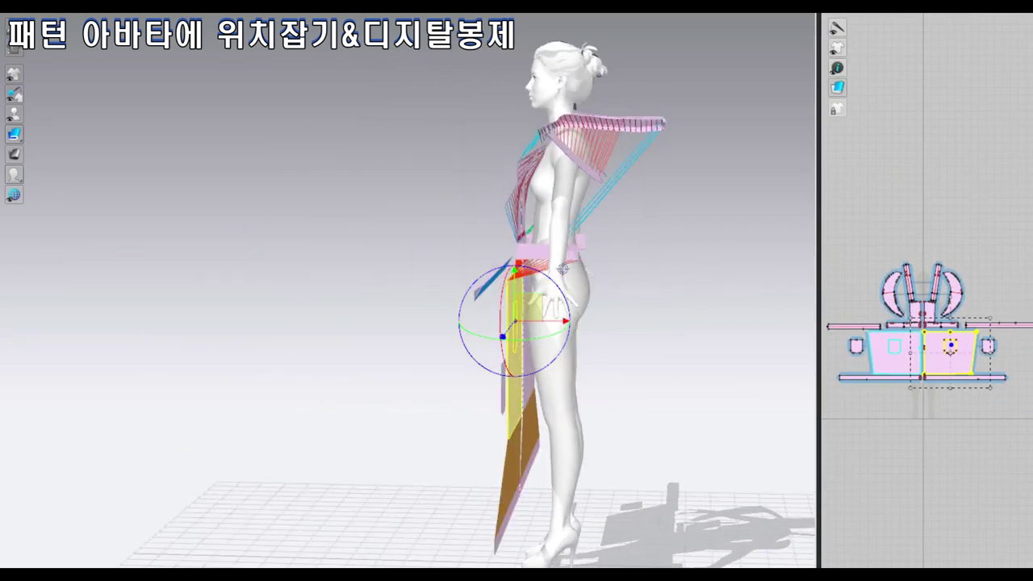
pyautogui.moveTo(556, 331); pyautogui.dragTo(593, 266)
pyautogui.press('2')
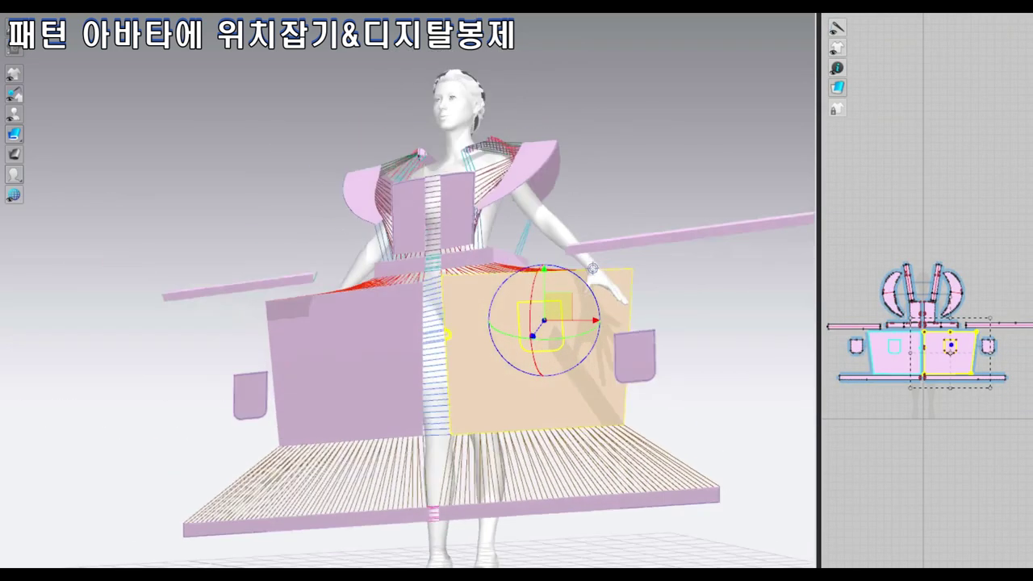
pyautogui.moveTo(403, 323); pyautogui.dragTo(451, 323, button='right')
pyautogui.click(964, 377)
pyautogui.moveTo(496, 519); pyautogui.dragTo(555, 484)
# Rotate the left front skirt panel to face forward and raise both bottom ruffle strips beneath it.
pyautogui.press('2')
pyautogui.click(363, 371)
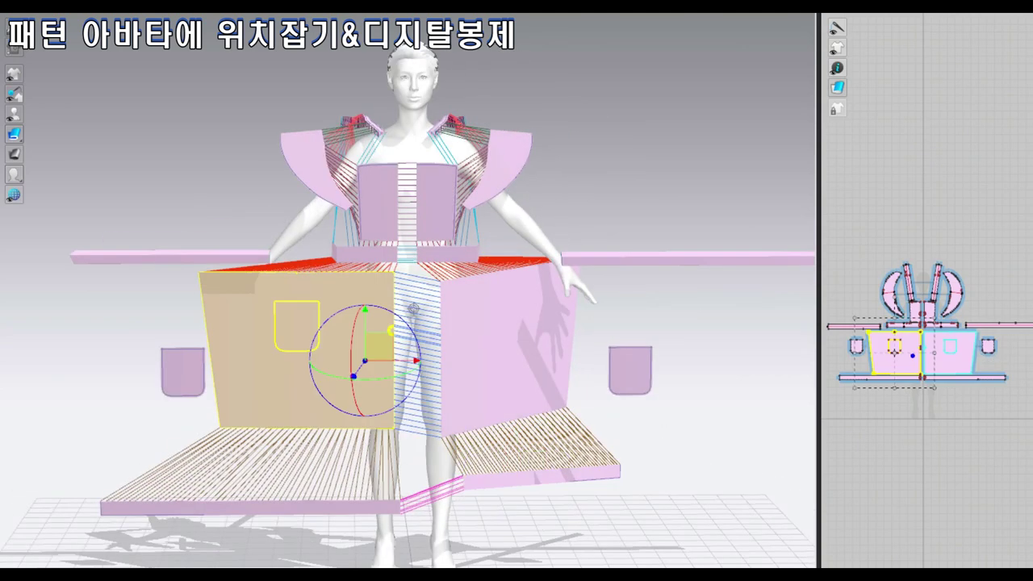
pyautogui.scroll(2, 376, 396)
pyautogui.moveTo(380, 367); pyautogui.dragTo(339, 380)
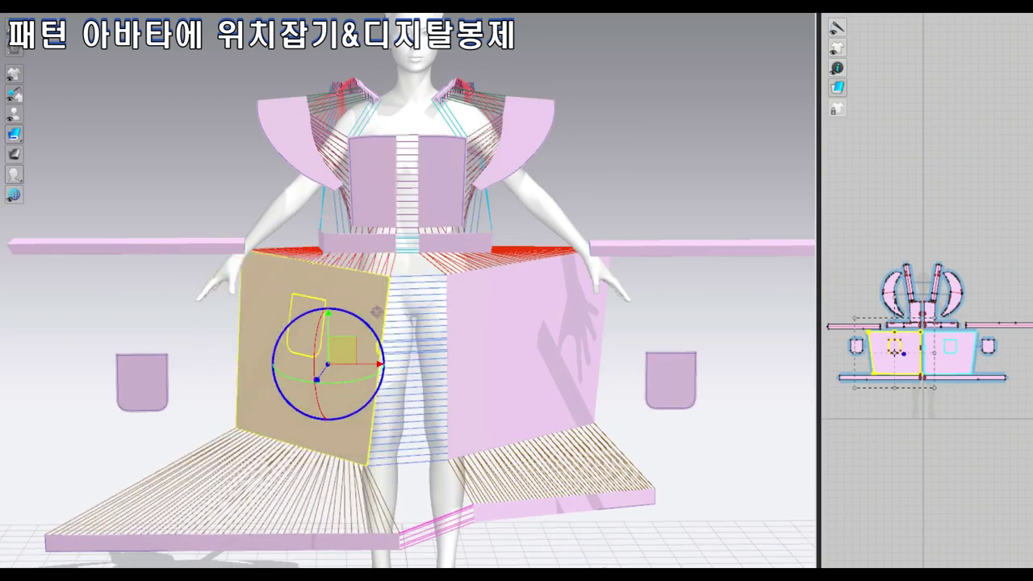
pyautogui.press('2')
pyautogui.click(879, 377)
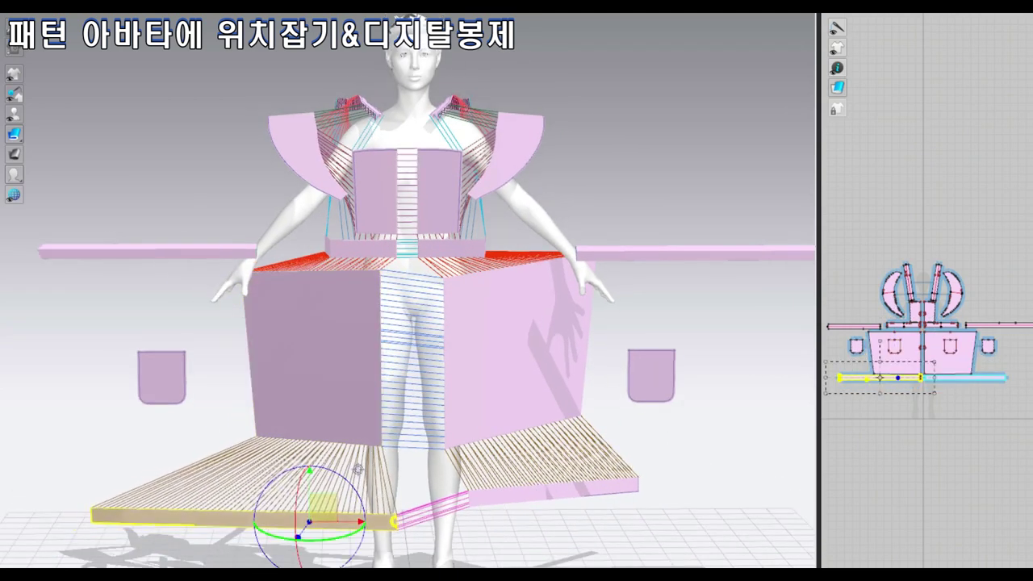
pyautogui.moveTo(323, 501); pyautogui.dragTo(380, 423)
pyautogui.click(964, 377)
pyautogui.moveTo(403, 323); pyautogui.dragTo(484, 323, button='right')
# Freeze the waist tie strip and pockets with 프리즈 (Freeze), then save the project.
pyautogui.press('2')
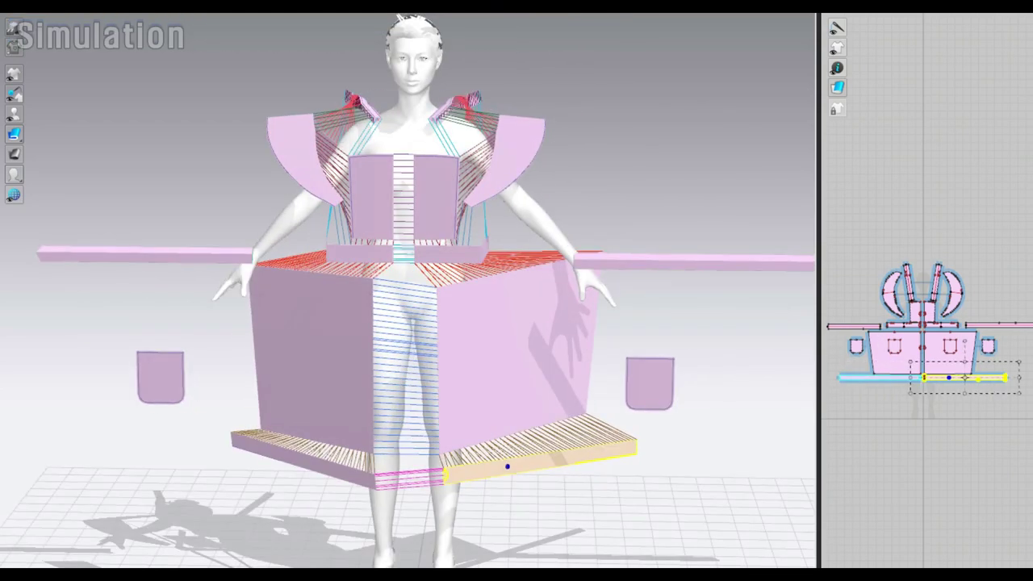
pyautogui.click(992, 325)
pyautogui.rightClick(597, 367)
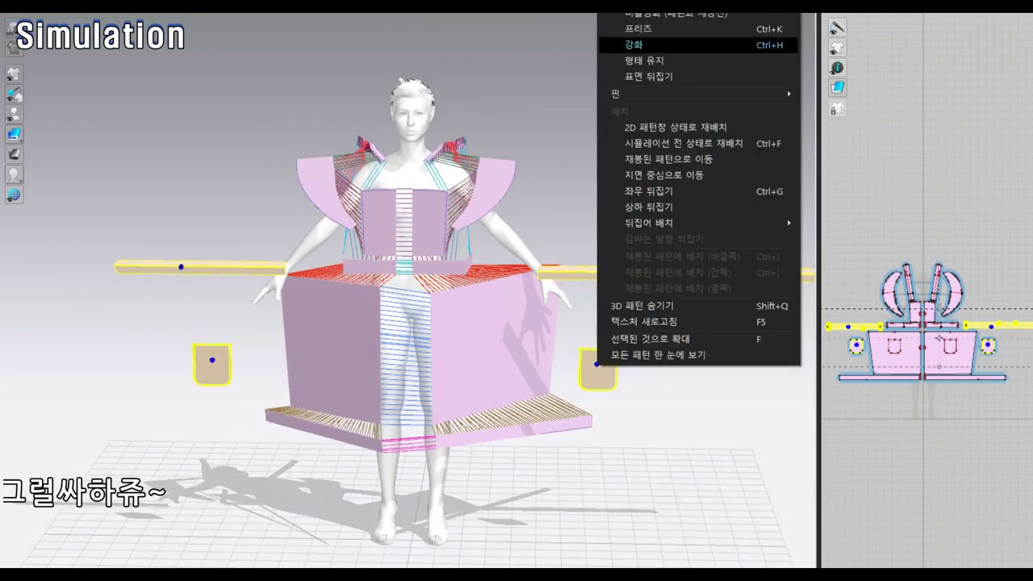
pyautogui.click(637, 28)
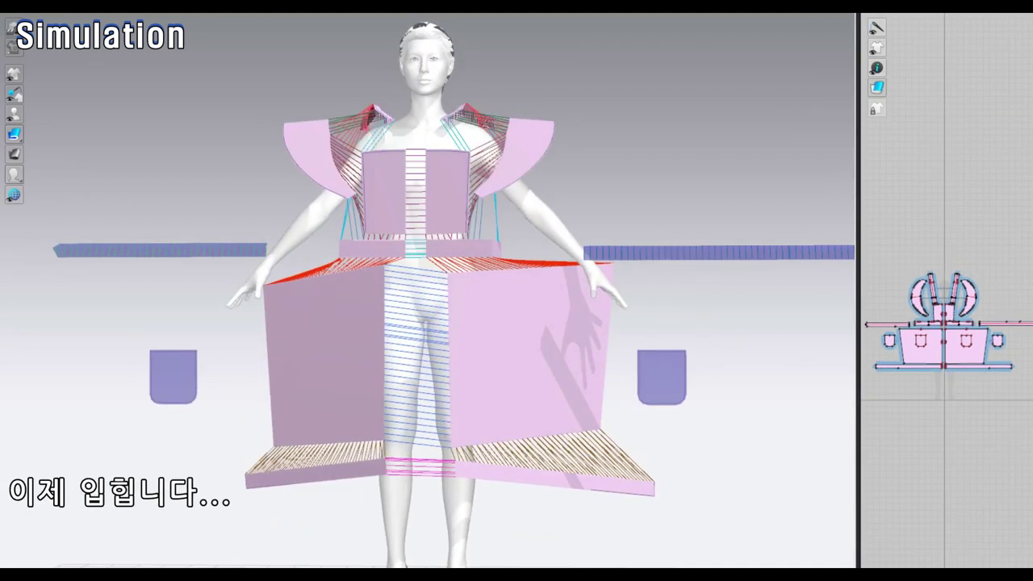
pyautogui.click(57, 170)
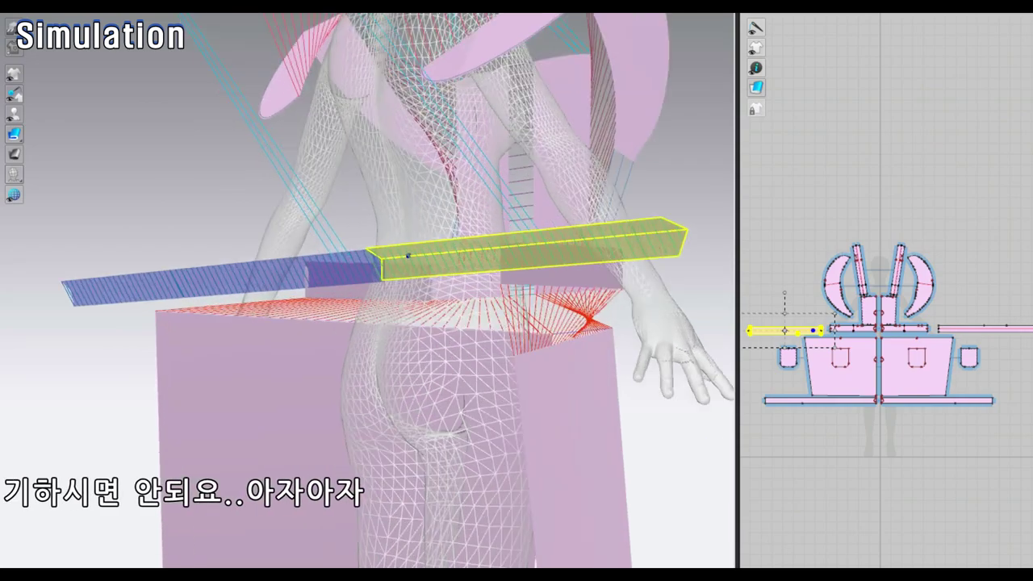
# Select the left waist tie strip and run the simulation to drape the dress on the avatar.
pyautogui.click(494, 208)
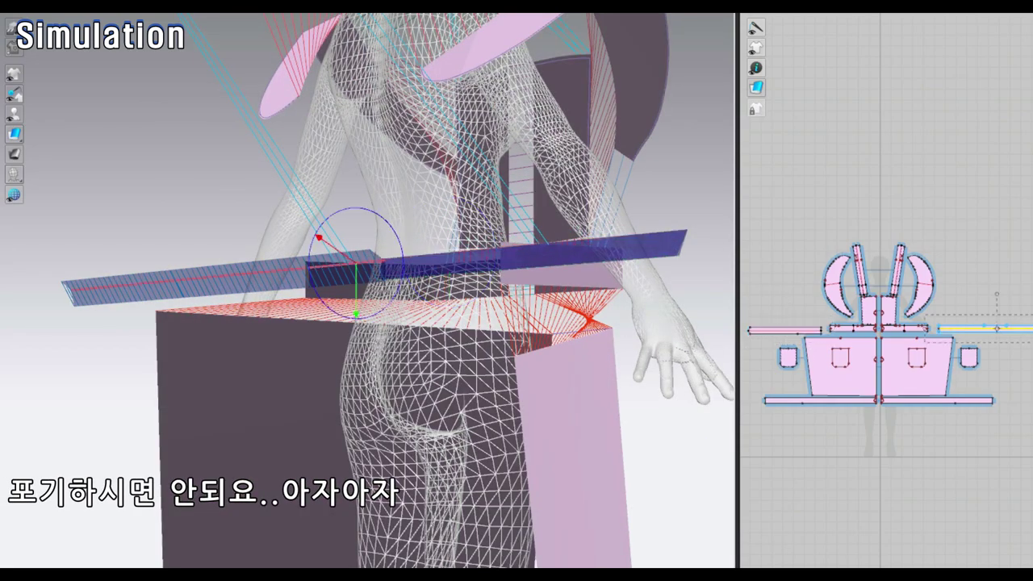
pyautogui.click(784, 330)
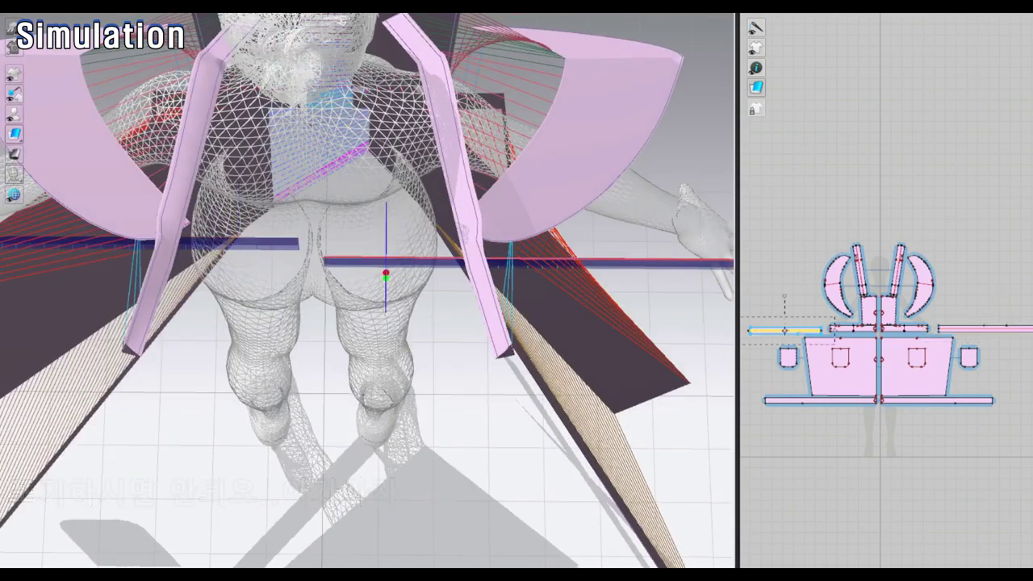
pyautogui.press('space')
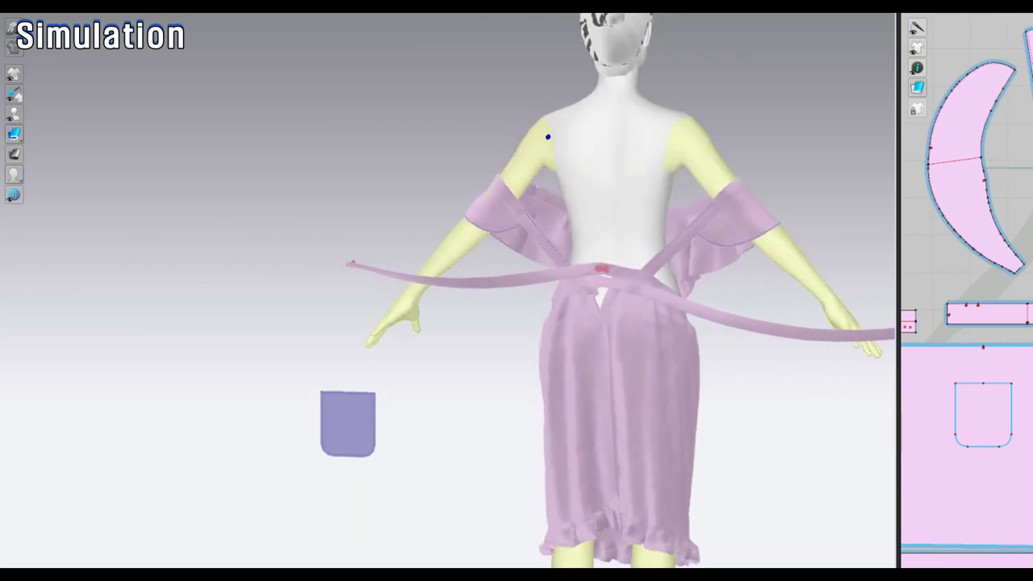
# Run the cloth simulation from the front view and pin the strap to the shoulder.
pyautogui.scroll(2, 430, 309)
pyautogui.press('8')
pyautogui.scroll(2, 444, 282)
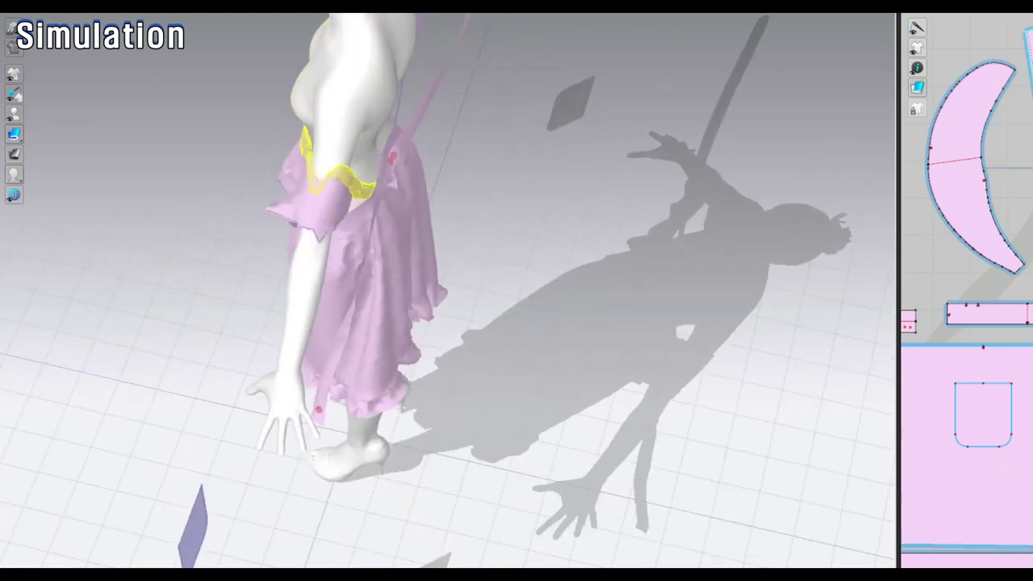
pyautogui.press('2')
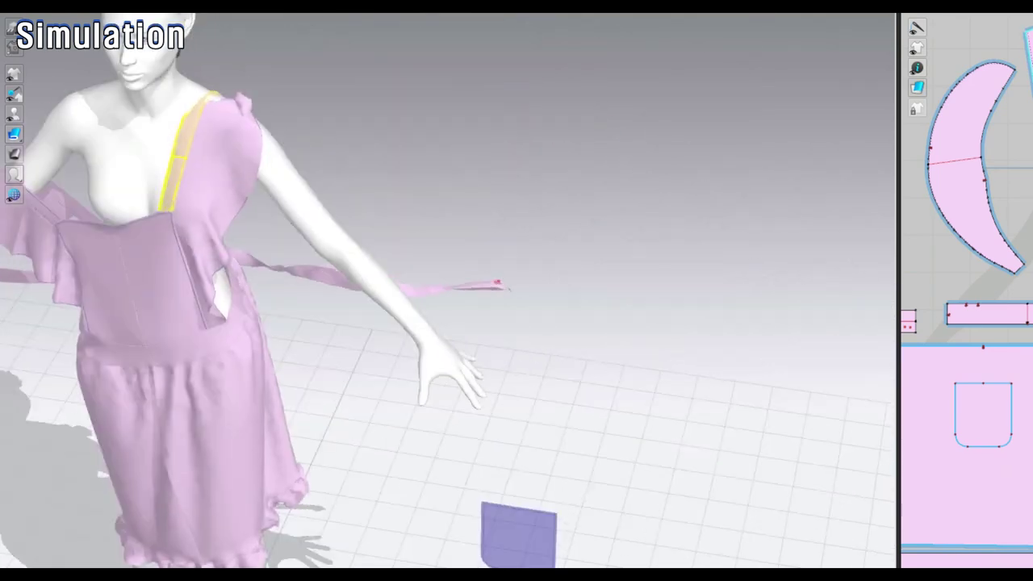
pyautogui.scroll(2, 444, 282)
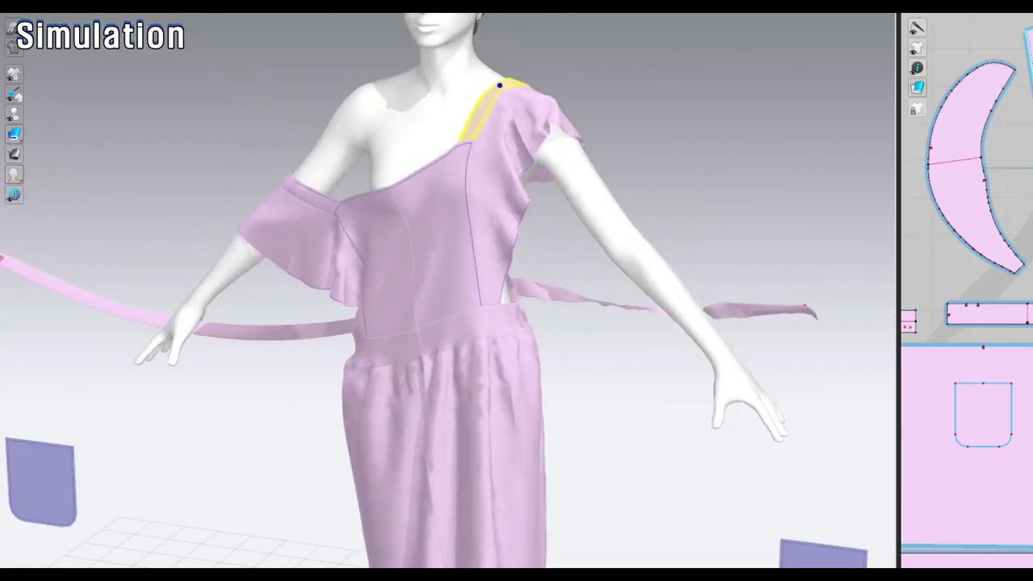
pyautogui.press('space')
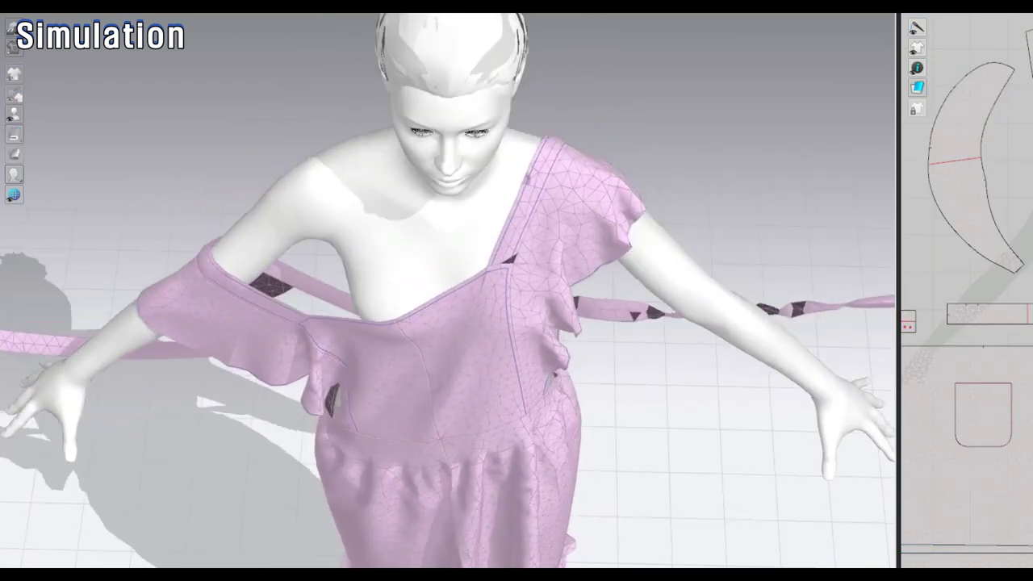
pyautogui.click(543, 185)
pyautogui.press('space')
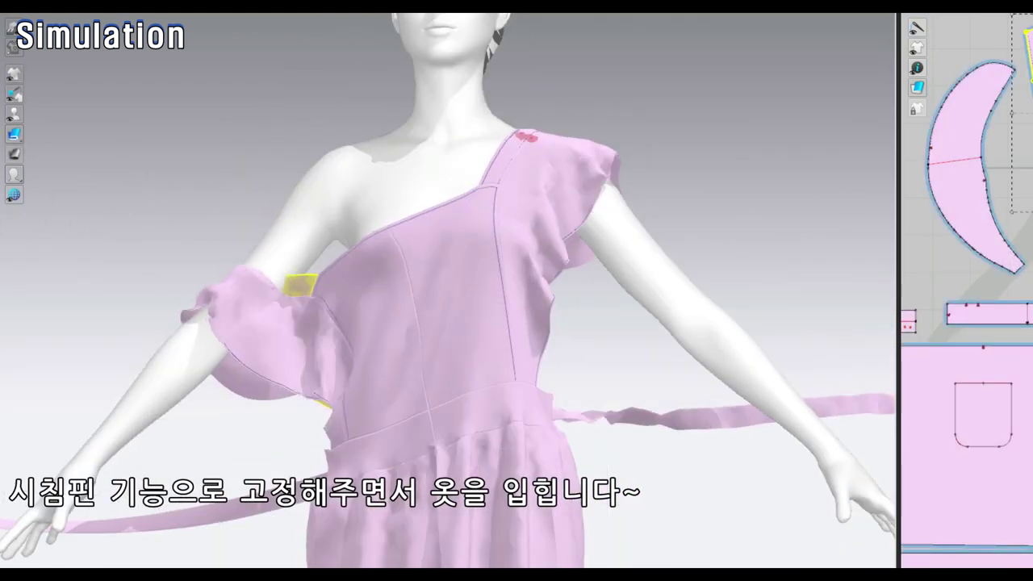
# Pull the bib onto the chest and adjust the shoulder straps, ruffle sleeve and right bib panel.
pyautogui.moveTo(298, 284); pyautogui.dragTo(474, 191)
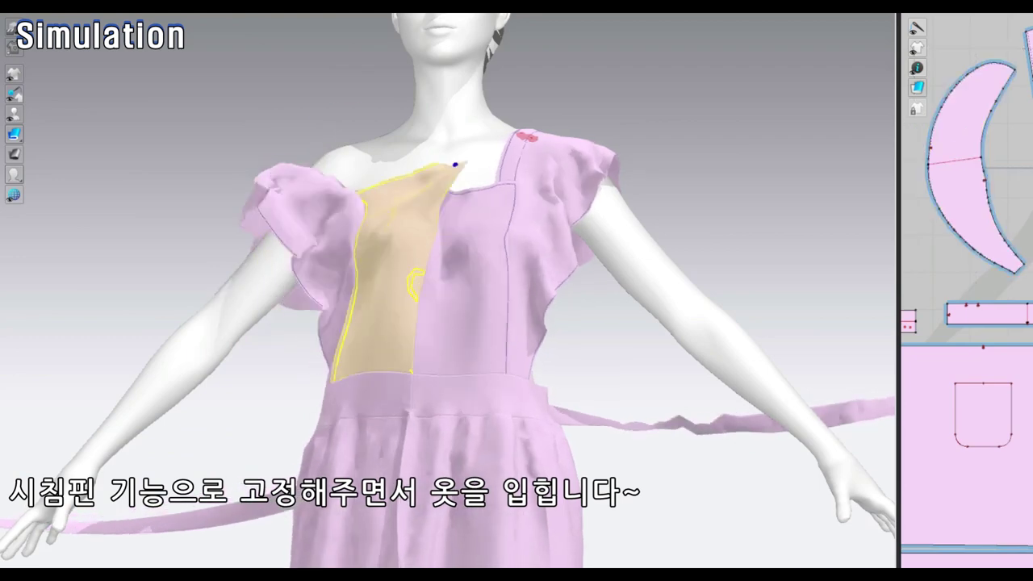
pyautogui.click(374, 142)
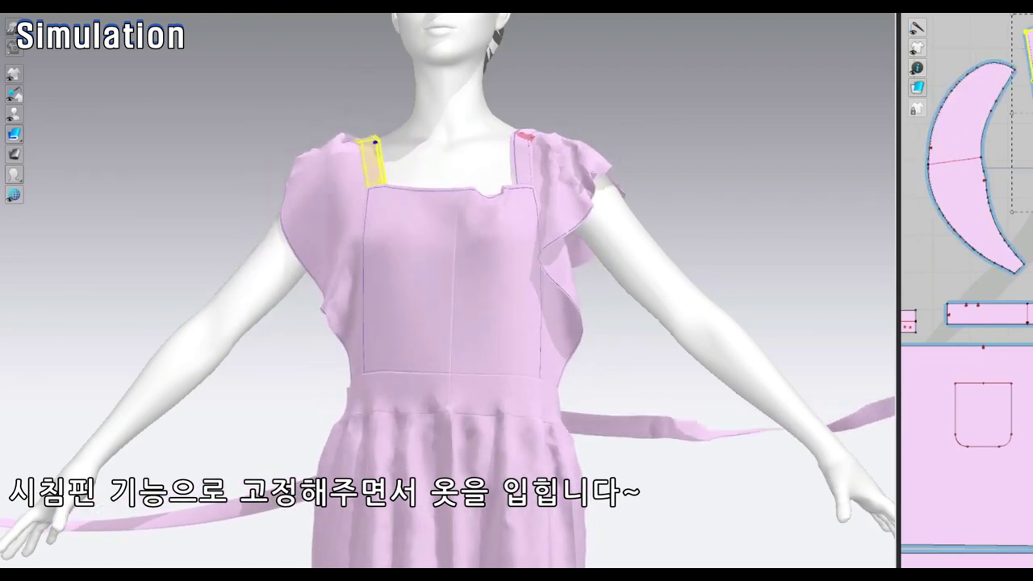
pyautogui.press('8')
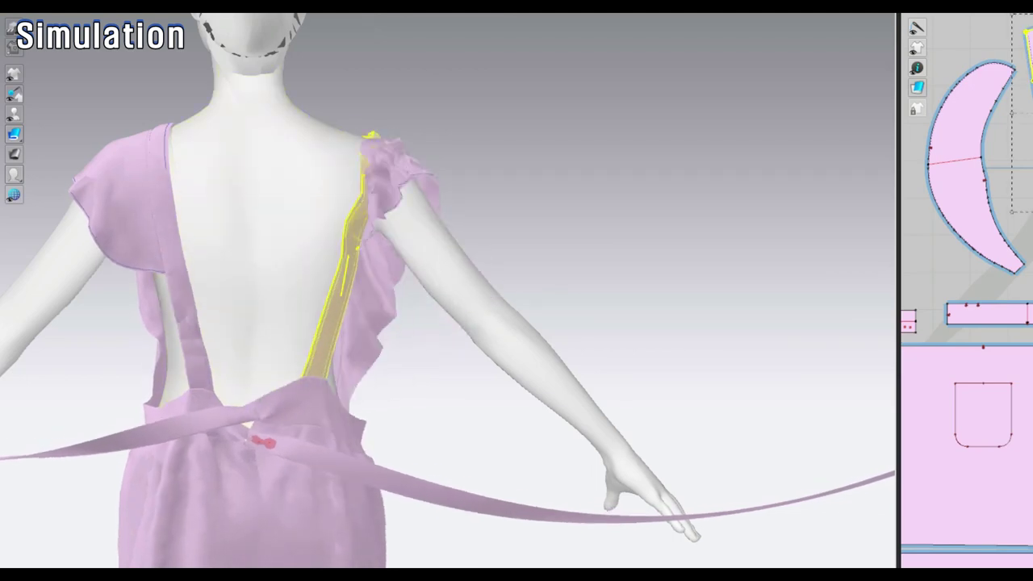
pyautogui.click(326, 181)
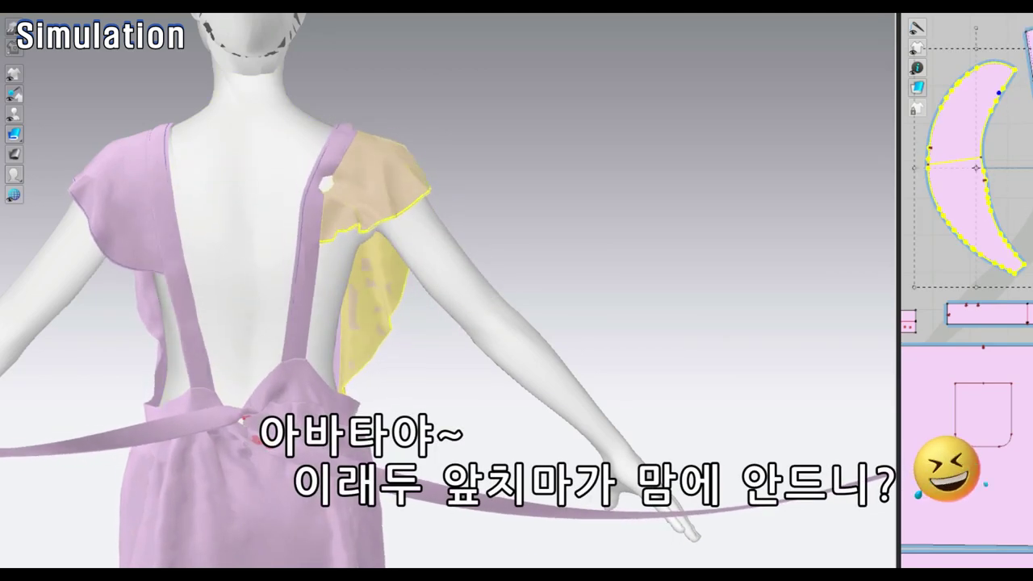
pyautogui.click(312, 207)
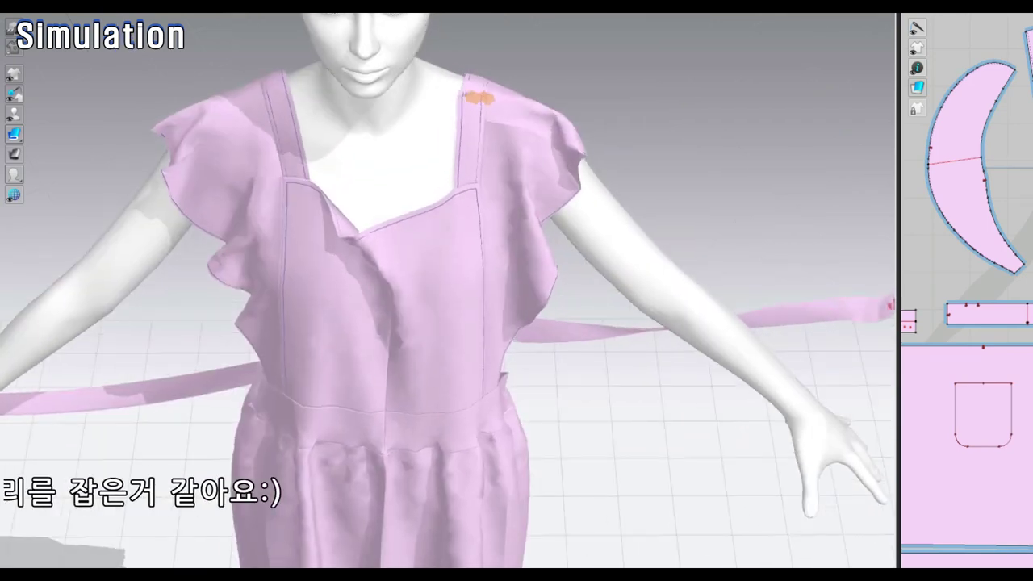
pyautogui.click(428, 234)
pyautogui.moveTo(428, 234); pyautogui.dragTo(516, 310, button='right')
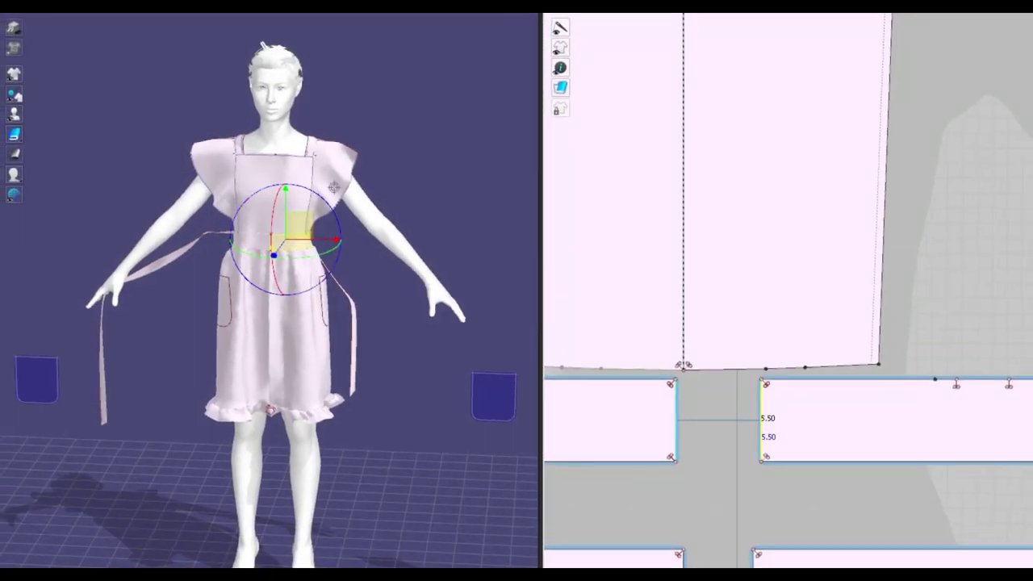
# Merge the split waistband pieces into one band with 합치기 (Merge).
pyautogui.rightClick(675, 428)
pyautogui.click(702, 352)
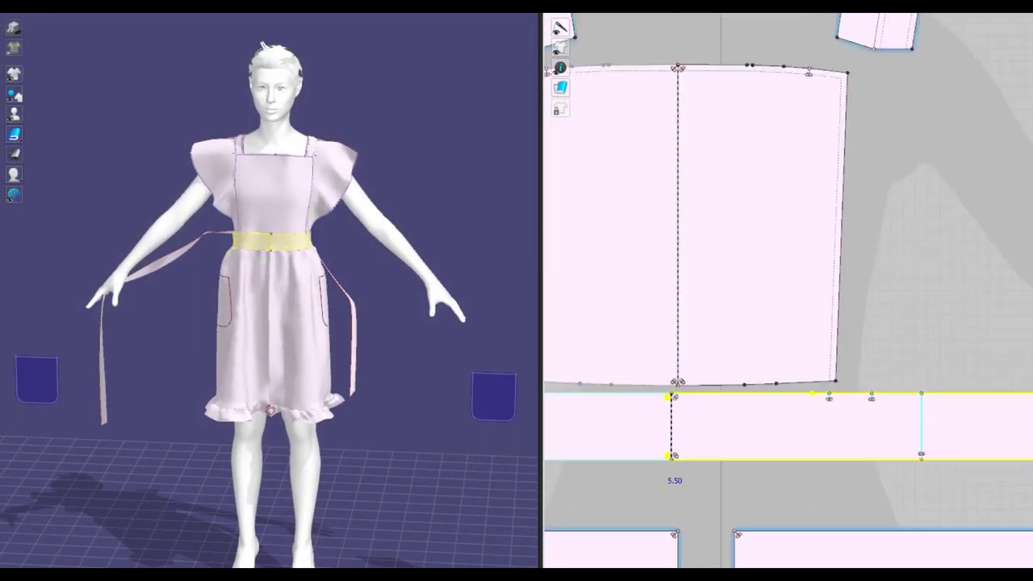
pyautogui.scroll(-3, 787, 290)
pyautogui.scroll(5, 270, 291)
pyautogui.scroll(-2, 786, 290)
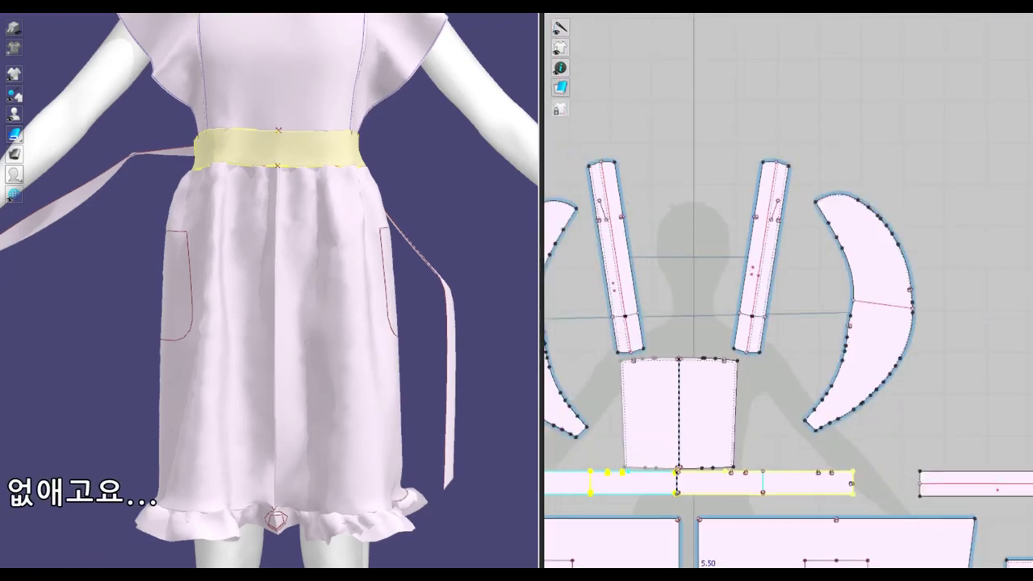
pyautogui.scroll(3, 787, 291)
# Merge the two skirt halves to remove the centre seam.
pyautogui.click(686, 339)
pyautogui.scroll(2, 687, 339)
pyautogui.rightClick(685, 380)
pyautogui.click(712, 555)
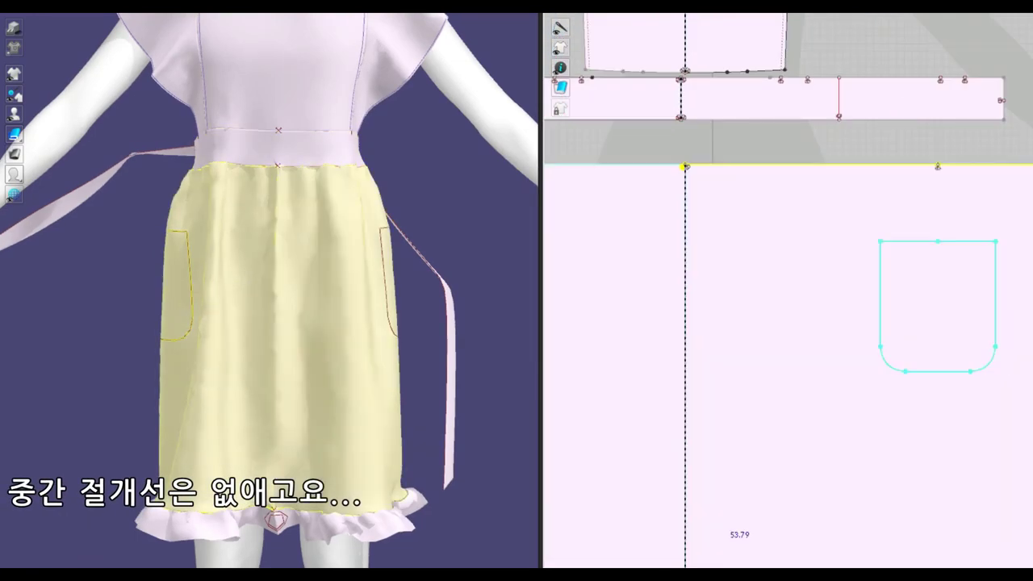
pyautogui.scroll(-3, 652, 492)
pyautogui.scroll(4, 652, 493)
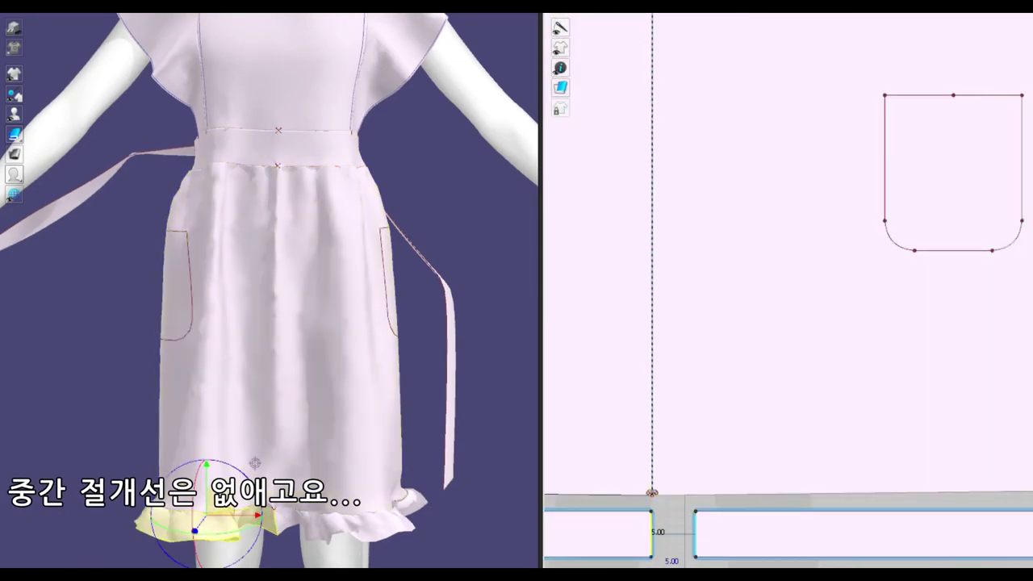
# Merge the lower hem pattern pieces and select the waistband.
pyautogui.rightClick(652, 492)
pyautogui.click(680, 508)
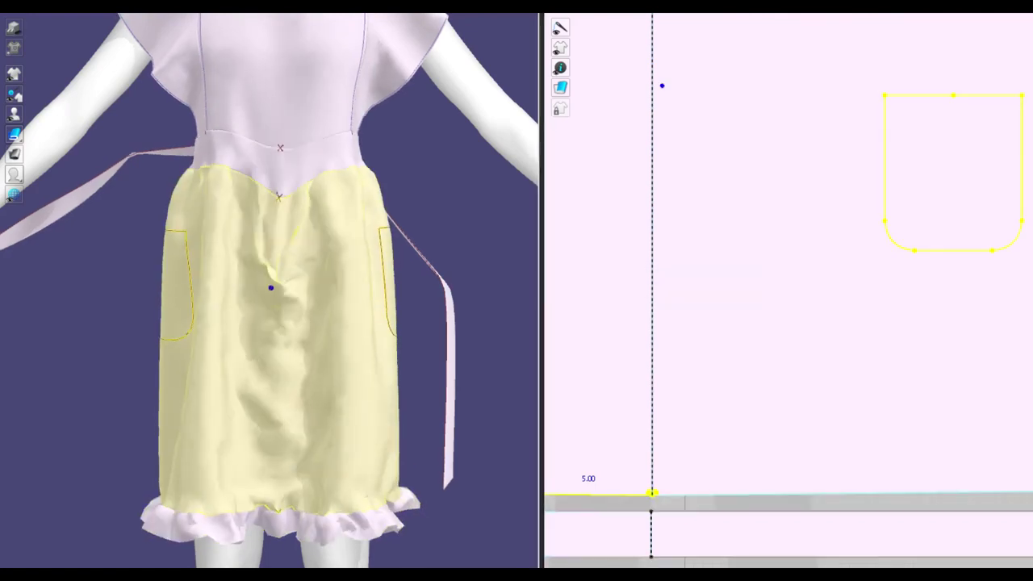
pyautogui.moveTo(271, 287); pyautogui.dragTo(374, 158, button='right')
pyautogui.click(374, 158)
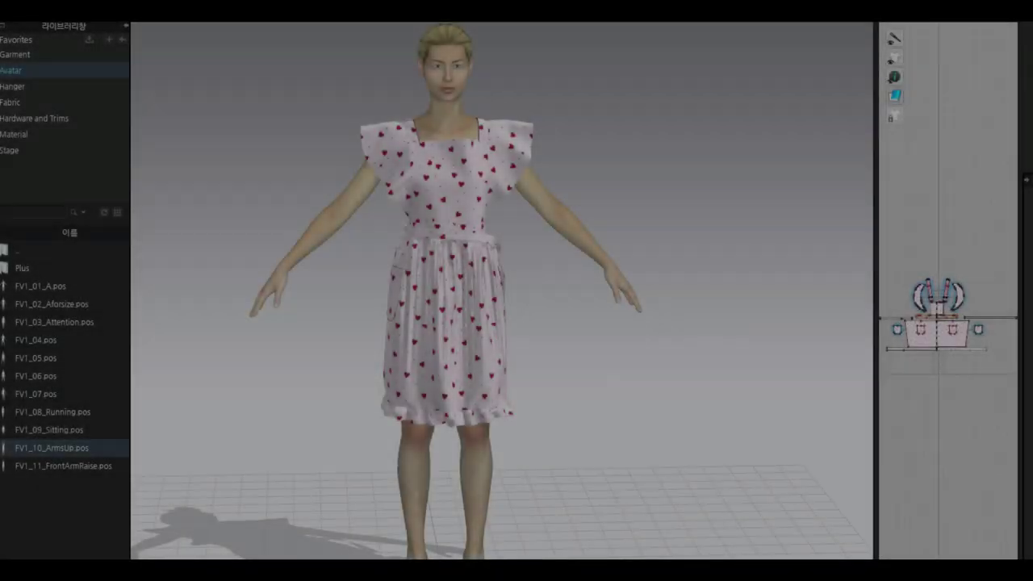
# Load the FV1_10_ArmsUp pose, changing only the pose, and start simulating.
pyautogui.doubleClick(52, 447)
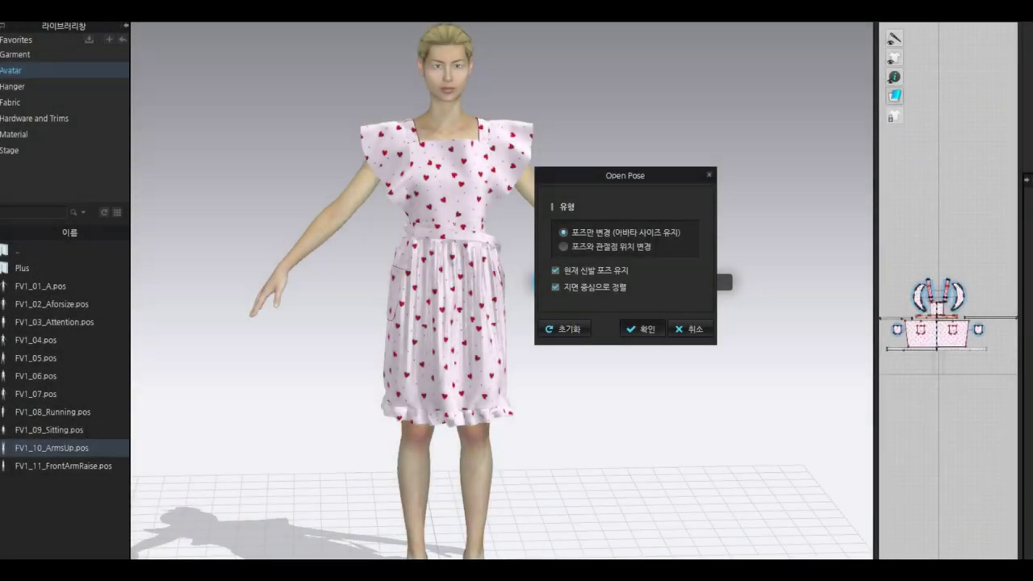
pyautogui.click(651, 327)
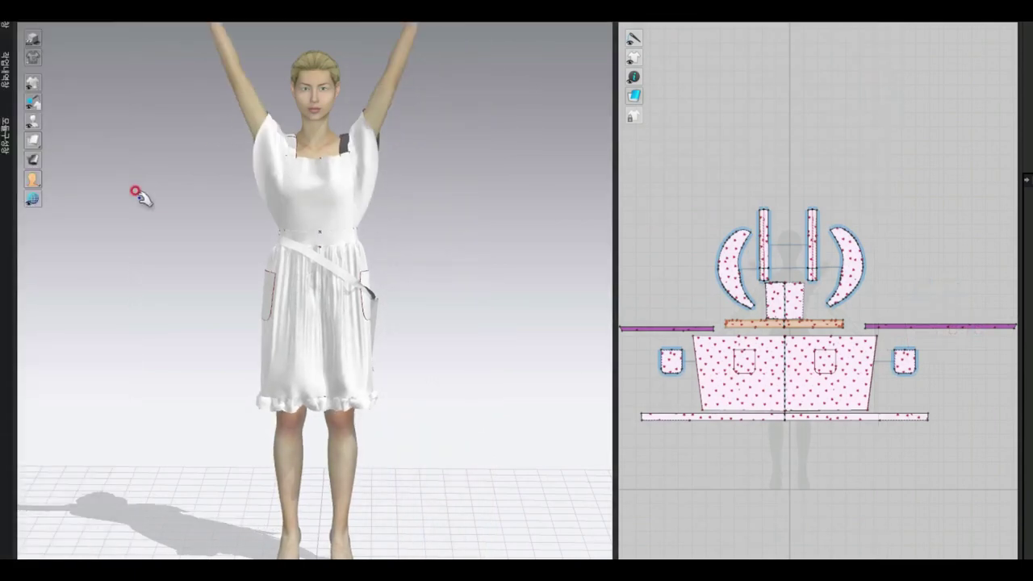
pyautogui.moveTo(203, 239); pyautogui.dragTo(162, 279, button='right')
pyautogui.scroll(3, 320, 315)
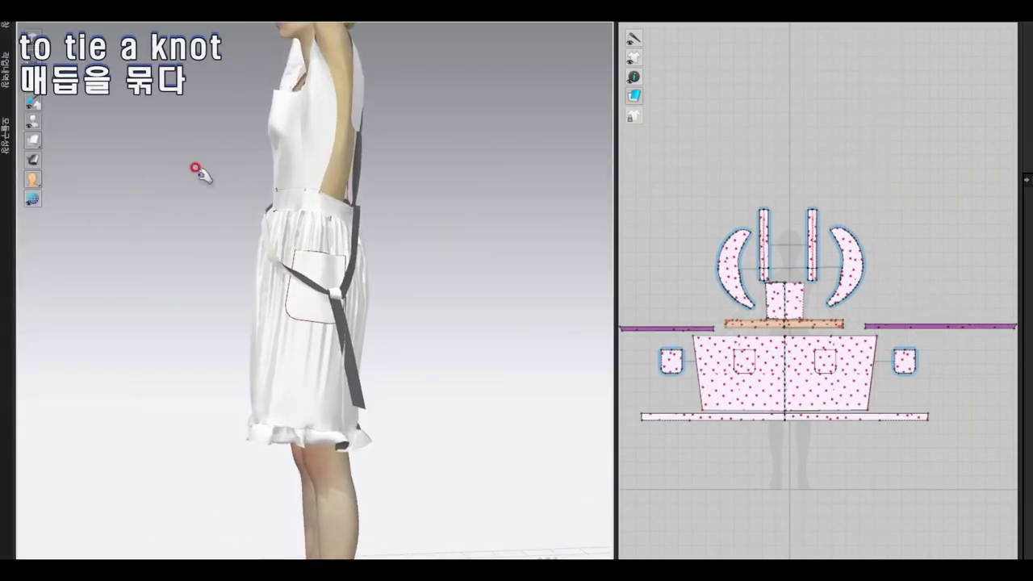
pyautogui.click(358, 395)
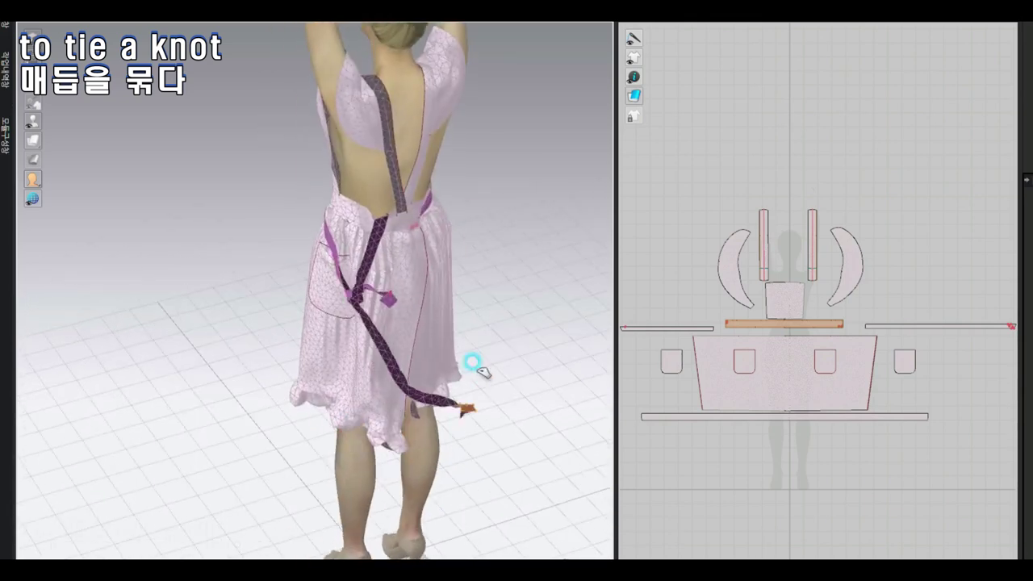
# Pull the waist tie end taut across the back, then hide the avatar to view the apron alone.
pyautogui.moveTo(522, 273); pyautogui.dragTo(477, 299)
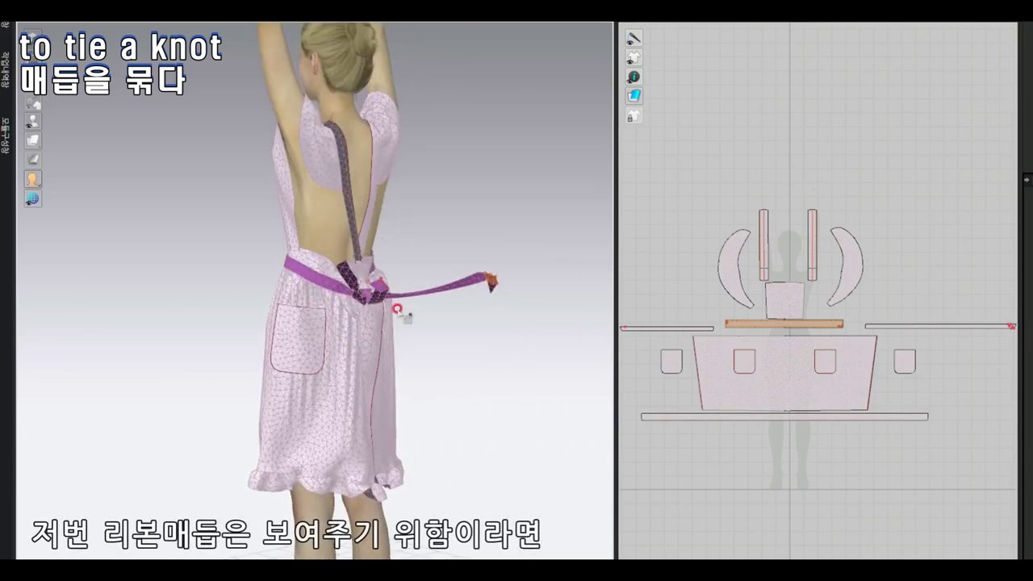
pyautogui.moveTo(222, 242); pyautogui.dragTo(157, 233)
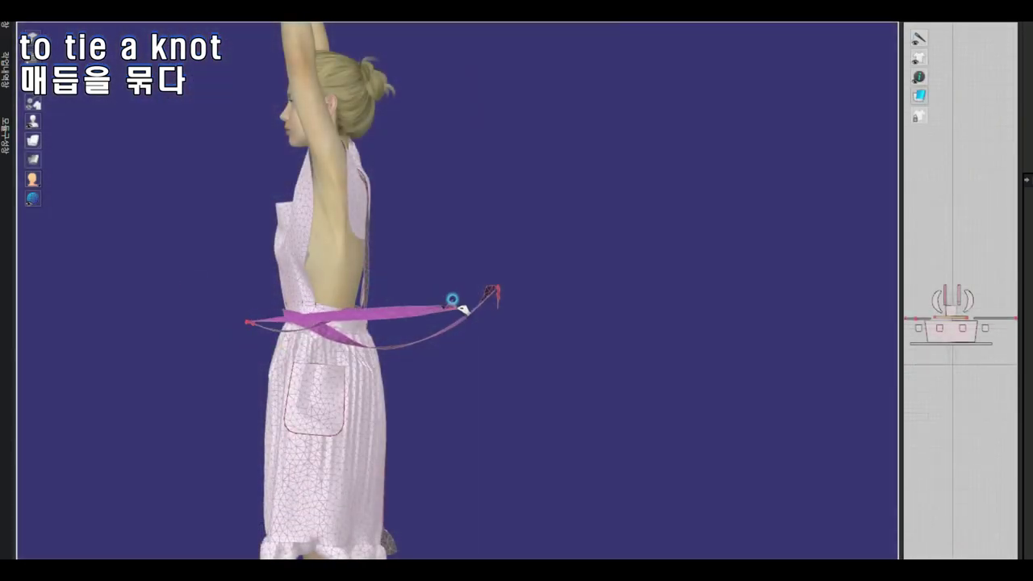
pyautogui.moveTo(430, 324); pyautogui.dragTo(380, 193, button='right')
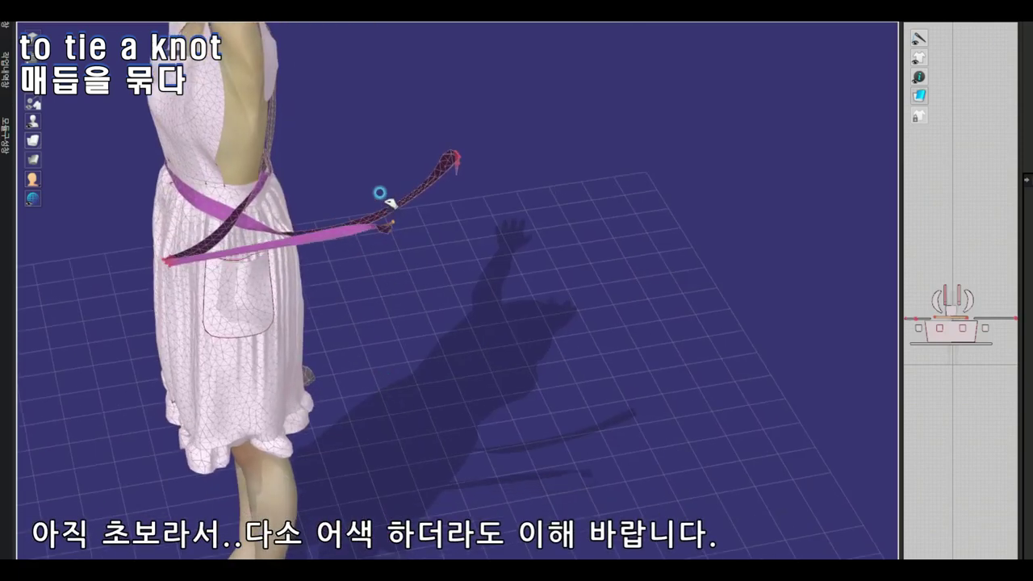
pyautogui.moveTo(260, 205)
pyautogui.mouseDown(button='right')
pyautogui.moveTo(272, 224)
pyautogui.moveTo(202, 201)
pyautogui.moveTo(212, 203)
pyautogui.moveTo(225, 159)
pyautogui.mouseUp(button='right')
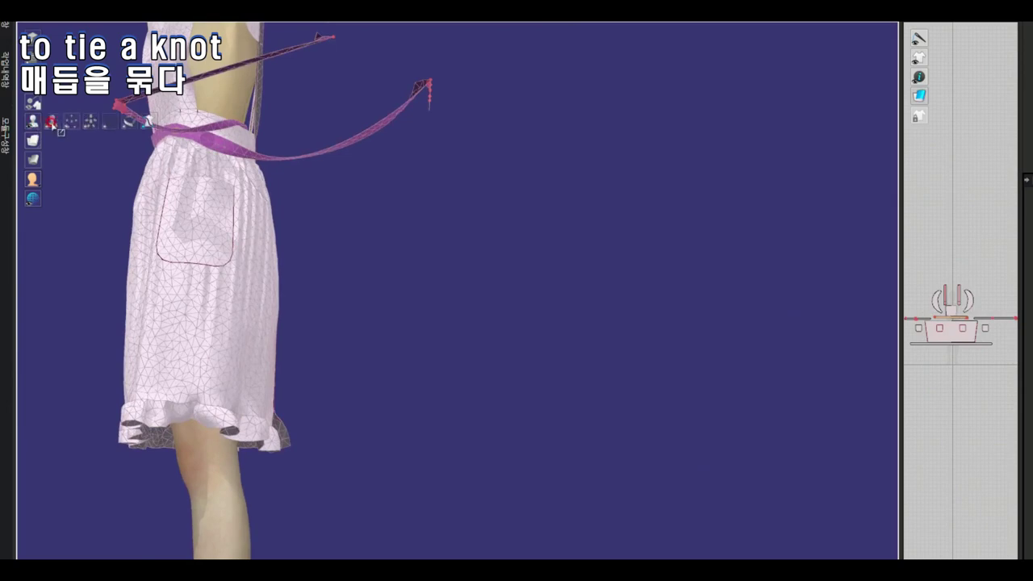
pyautogui.click(51, 121)
pyautogui.rightClick(98, 202)
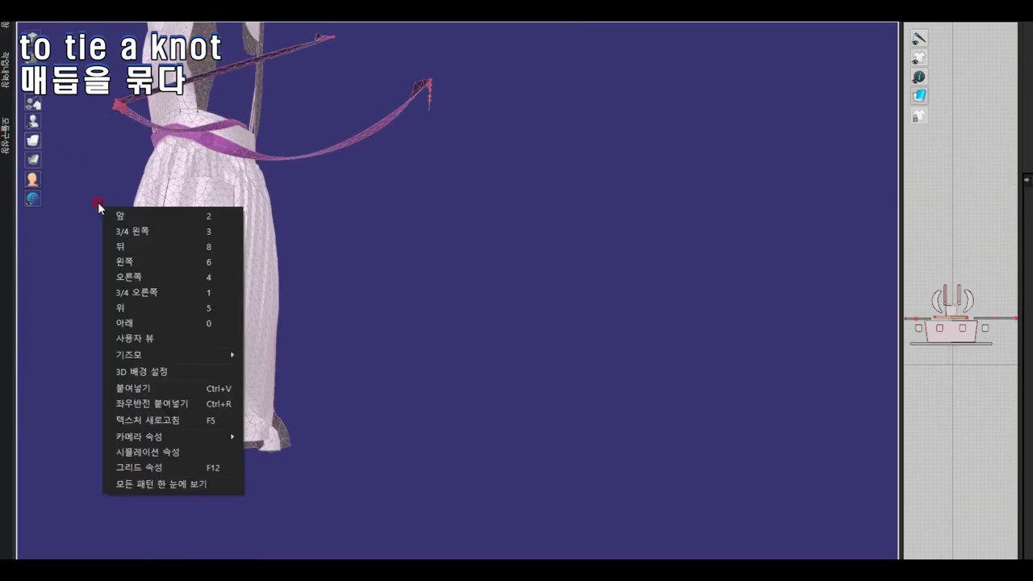
pyautogui.scroll(-3, 127, 201)
pyautogui.moveTo(127, 201); pyautogui.dragTo(257, 327, button='right')
pyautogui.scroll(3, 194, 266)
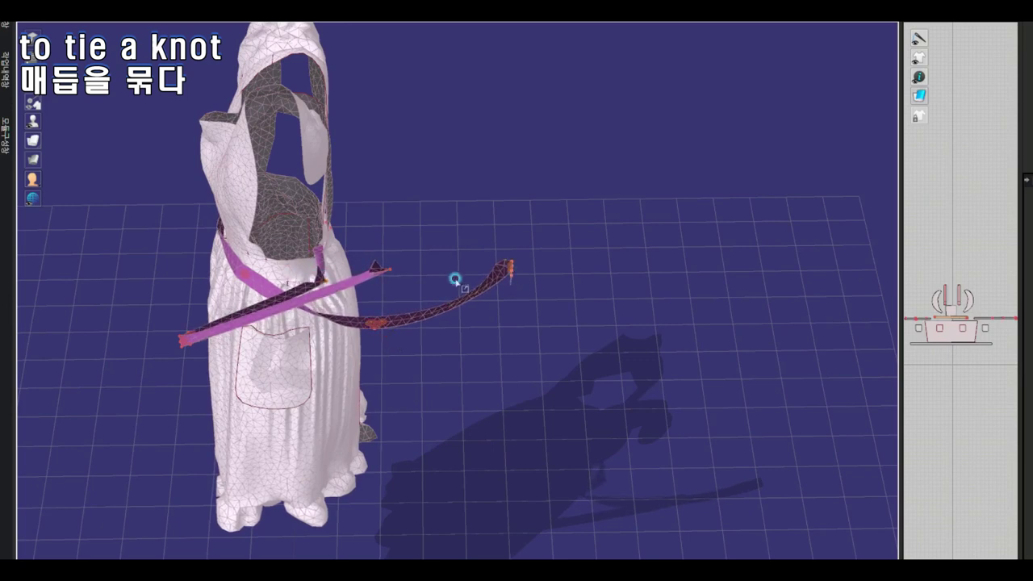
pyautogui.moveTo(455, 279)
pyautogui.mouseDown(button='right')
pyautogui.moveTo(369, 253)
pyautogui.moveTo(417, 288)
pyautogui.moveTo(312, 329)
pyautogui.mouseUp(button='right')
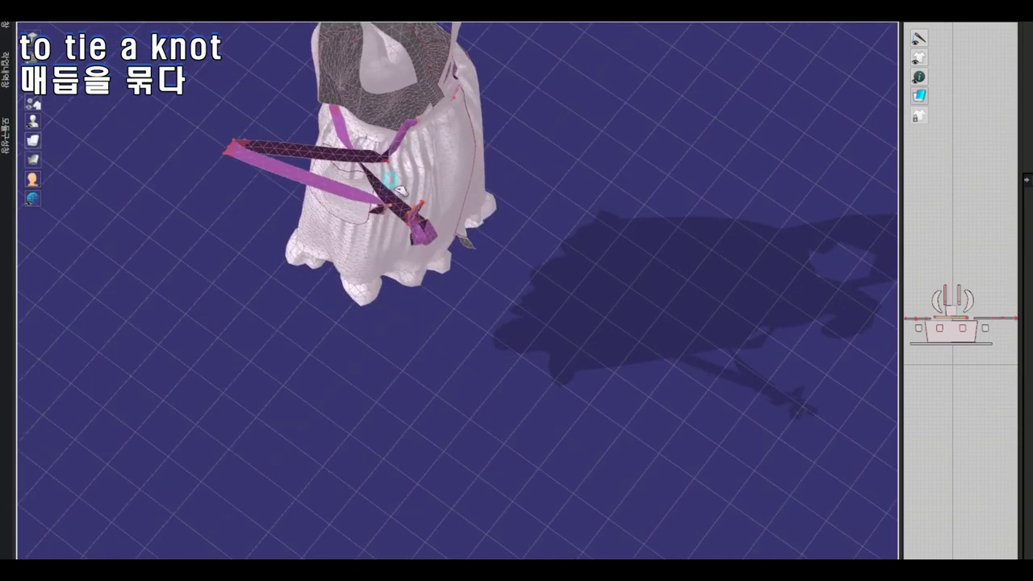
pyautogui.moveTo(463, 178); pyautogui.dragTo(425, 177, button='right')
# Drag the tie end across the apron front to wrap it around the waist.
pyautogui.press('2')
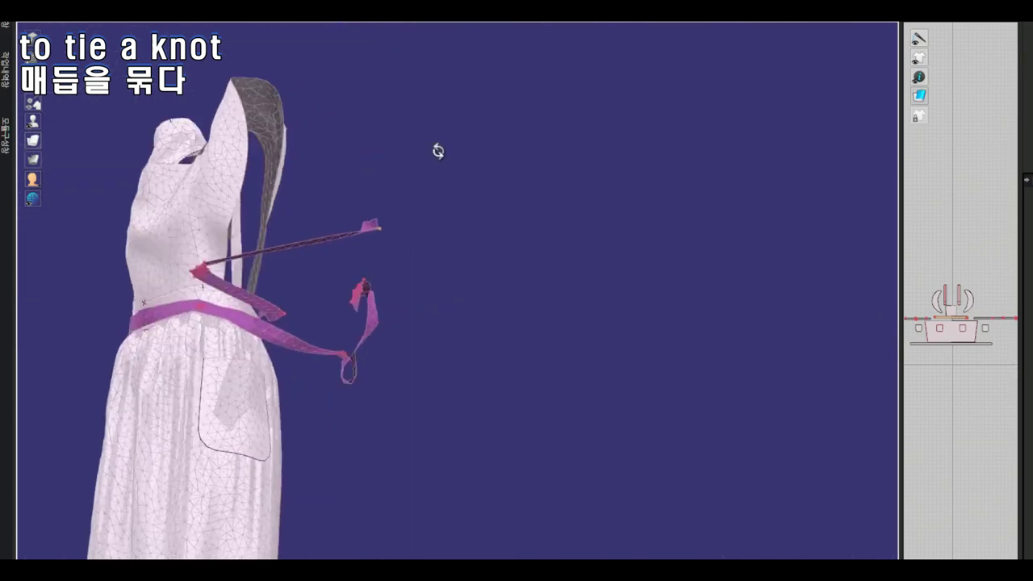
pyautogui.moveTo(380, 224); pyautogui.dragTo(329, 208)
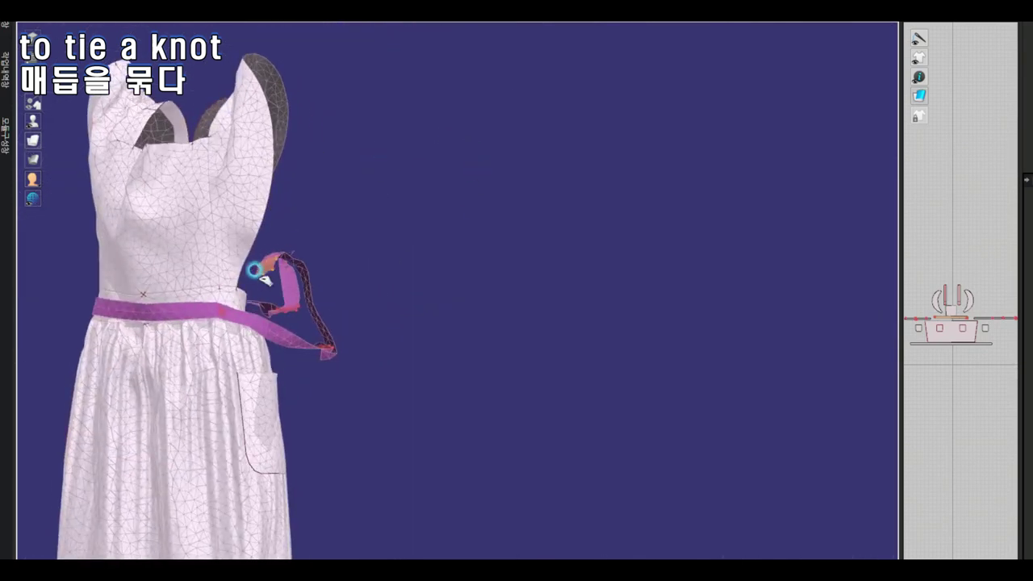
pyautogui.moveTo(257, 312); pyautogui.dragTo(173, 334)
pyautogui.moveTo(173, 334); pyautogui.dragTo(299, 237, button='right')
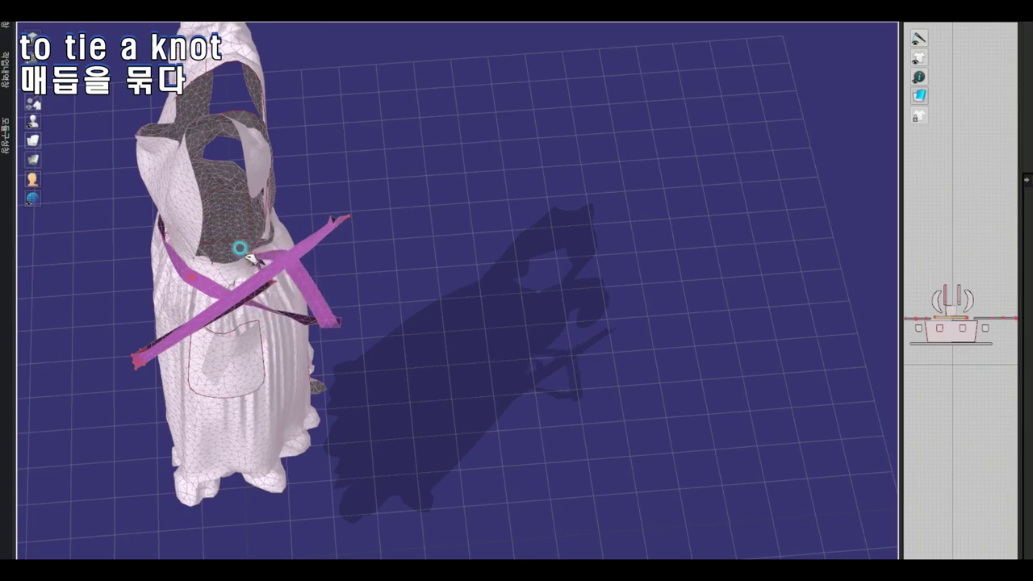
pyautogui.moveTo(251, 259)
pyautogui.mouseDown(button='right')
pyautogui.moveTo(300, 234)
pyautogui.moveTo(169, 295)
pyautogui.moveTo(251, 258)
pyautogui.moveTo(194, 305)
pyautogui.moveTo(233, 272)
pyautogui.moveTo(247, 276)
pyautogui.mouseUp(button='right')
pyautogui.moveTo(184, 331)
pyautogui.mouseDown(button='right')
pyautogui.moveTo(199, 310)
pyautogui.moveTo(347, 318)
pyautogui.mouseUp(button='right')
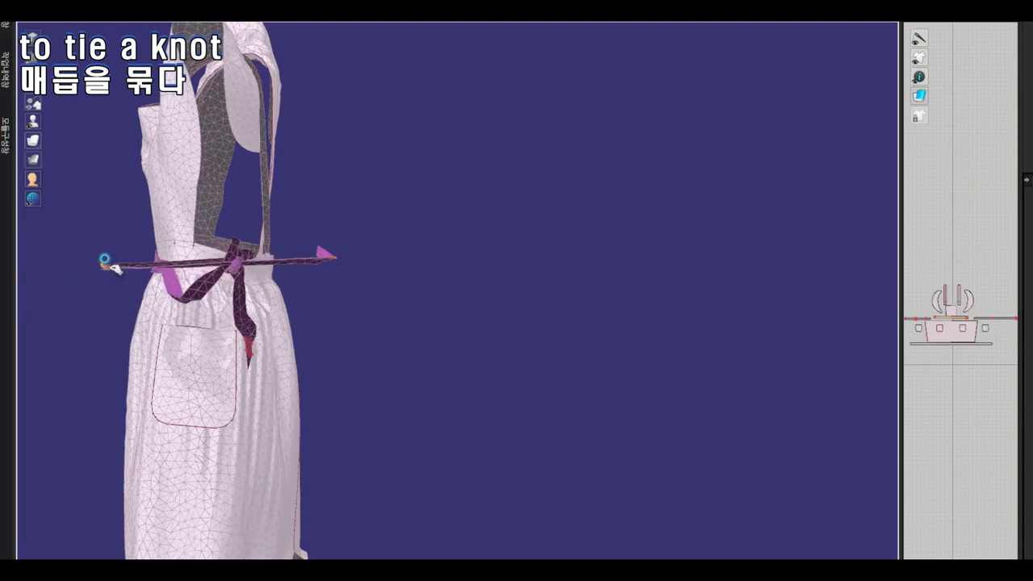
# Select all garment pieces and nudge the ribbon knot at the waist.
pyautogui.moveTo(105, 259)
pyautogui.mouseDown(button='right')
pyautogui.moveTo(154, 299)
pyautogui.moveTo(266, 329)
pyautogui.moveTo(301, 390)
pyautogui.mouseUp(button='right')
pyautogui.scroll(2, 266, 329)
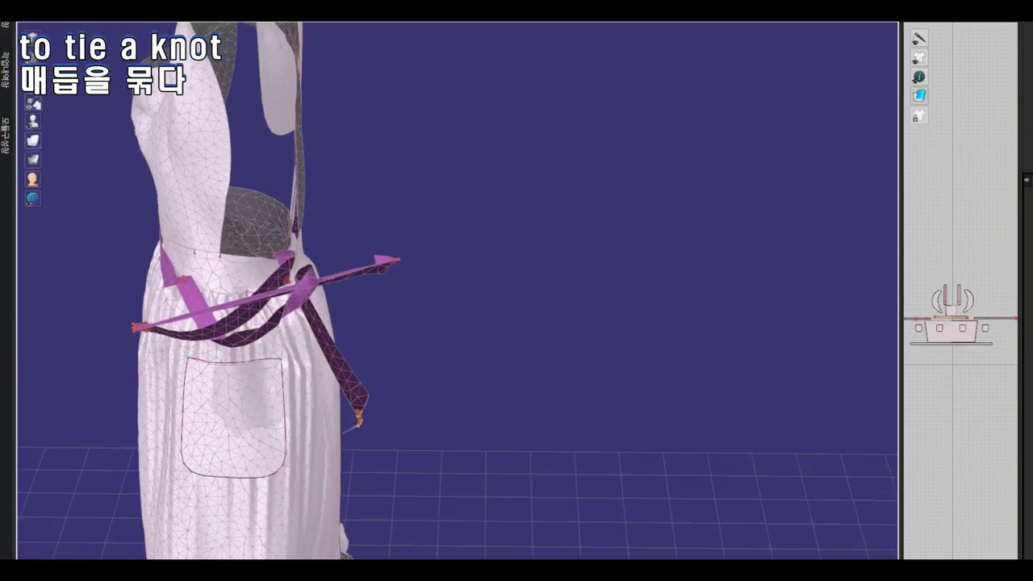
pyautogui.click(287, 301)
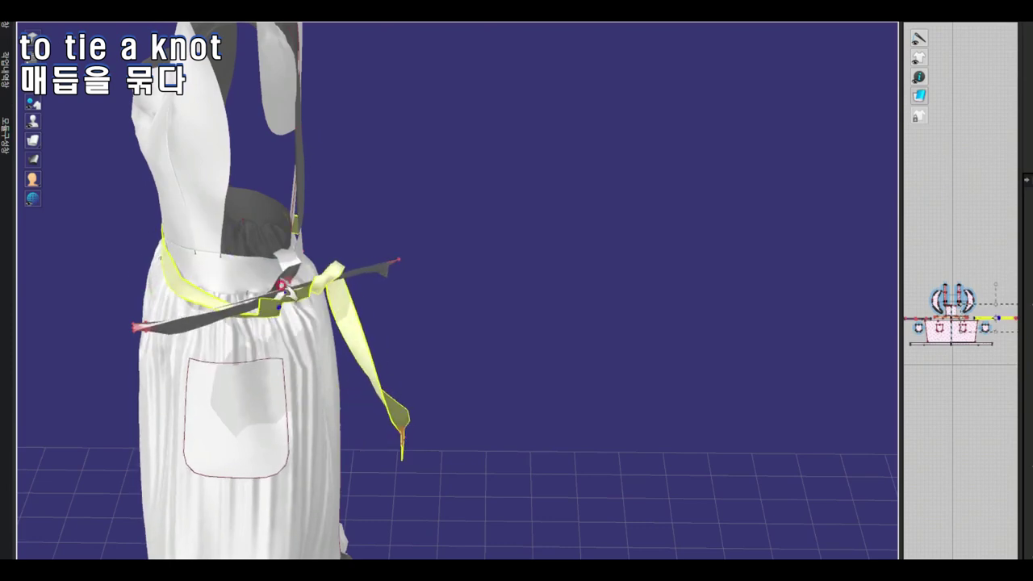
pyautogui.moveTo(281, 286); pyautogui.dragTo(242, 339, button='right')
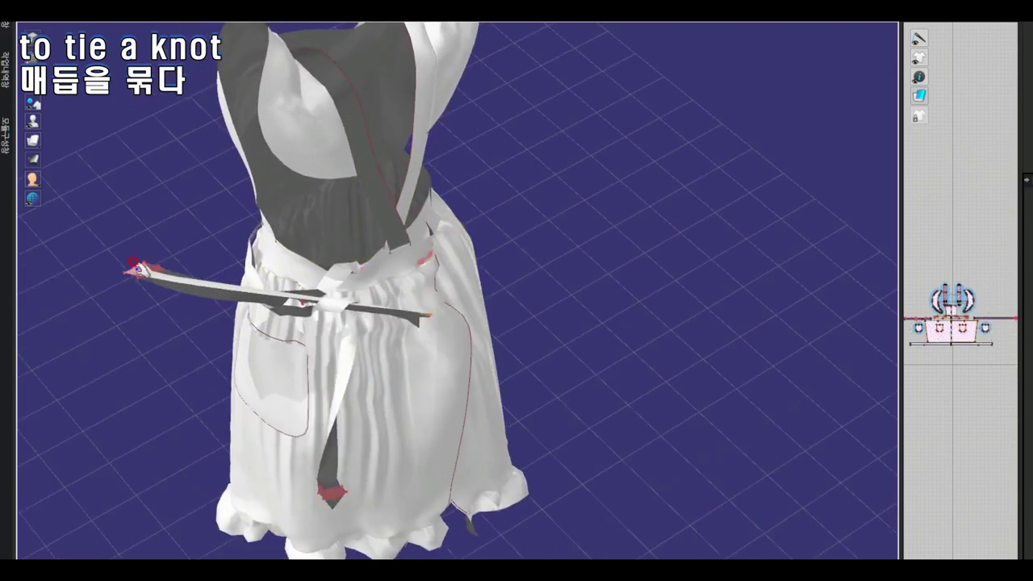
pyautogui.moveTo(303, 283); pyautogui.dragTo(319, 255, button='right')
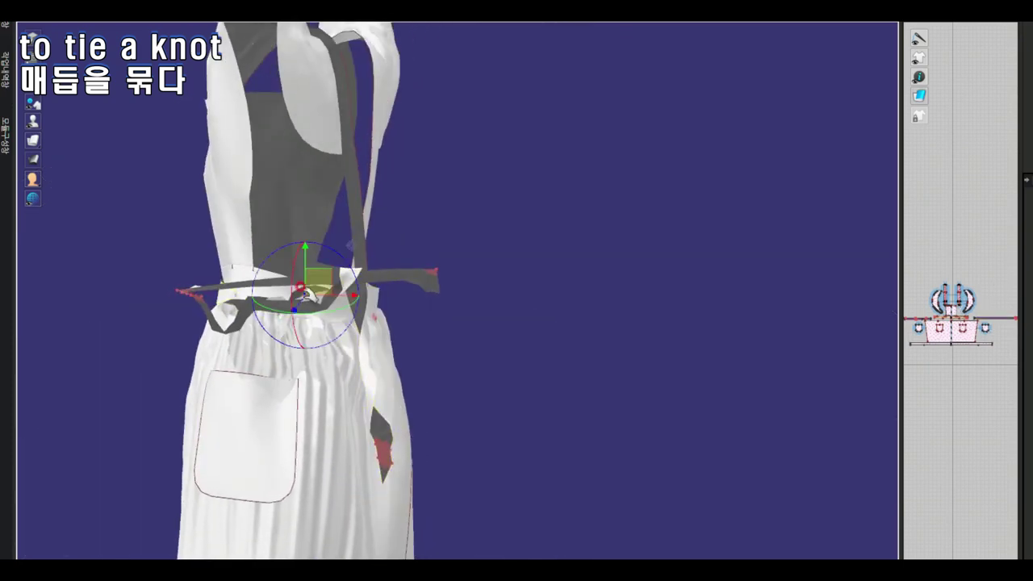
pyautogui.moveTo(309, 293); pyautogui.dragTo(316, 301)
pyautogui.moveTo(359, 448); pyautogui.dragTo(242, 329, button='right')
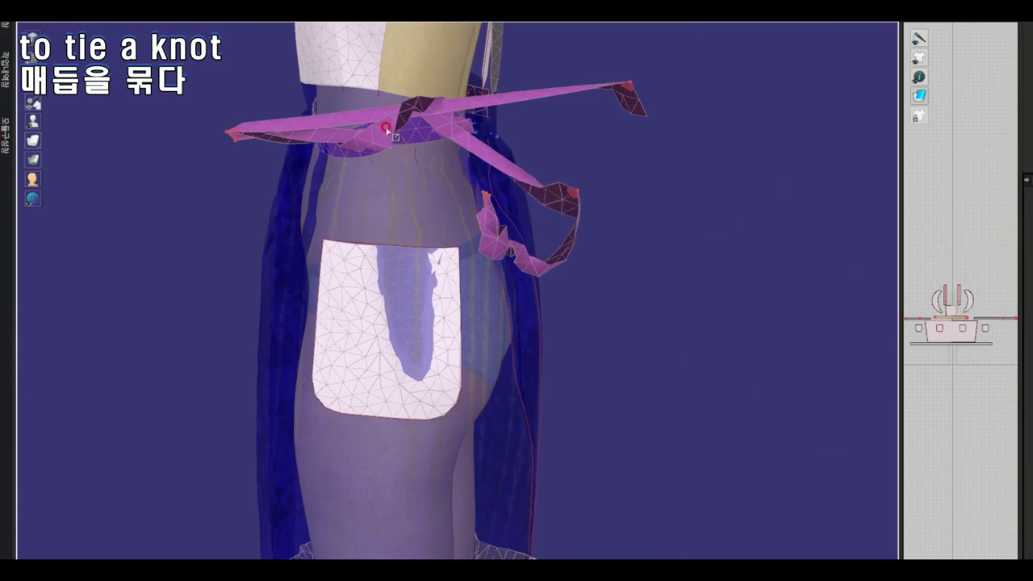
# Pull the ribbon end round toward the side and remove the pin holding it.
pyautogui.moveTo(410, 171)
pyautogui.mouseDown()
pyautogui.moveTo(399, 173)
pyautogui.moveTo(456, 172)
pyautogui.moveTo(457, 146)
pyautogui.mouseUp()
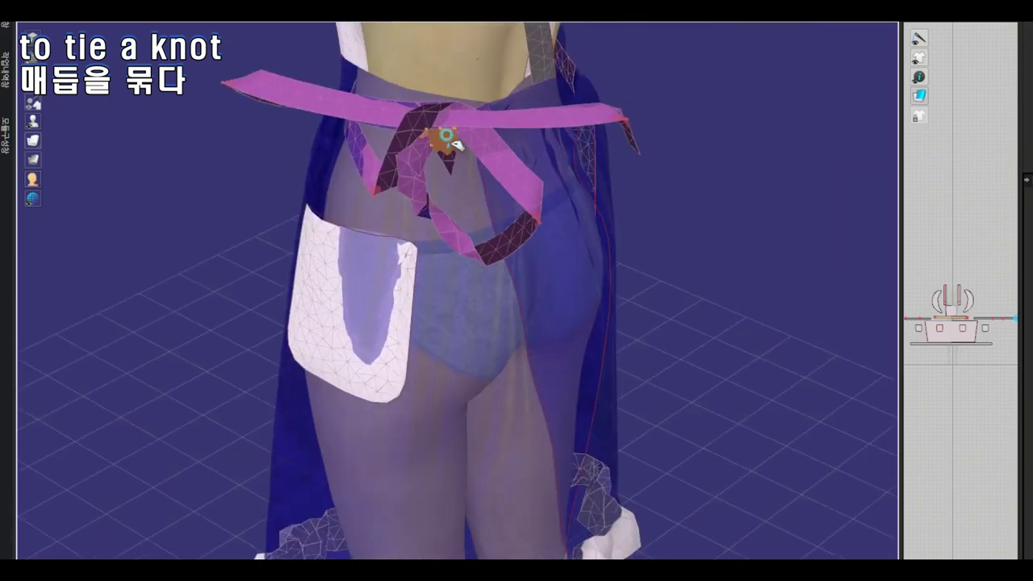
pyautogui.moveTo(382, 179); pyautogui.dragTo(414, 119)
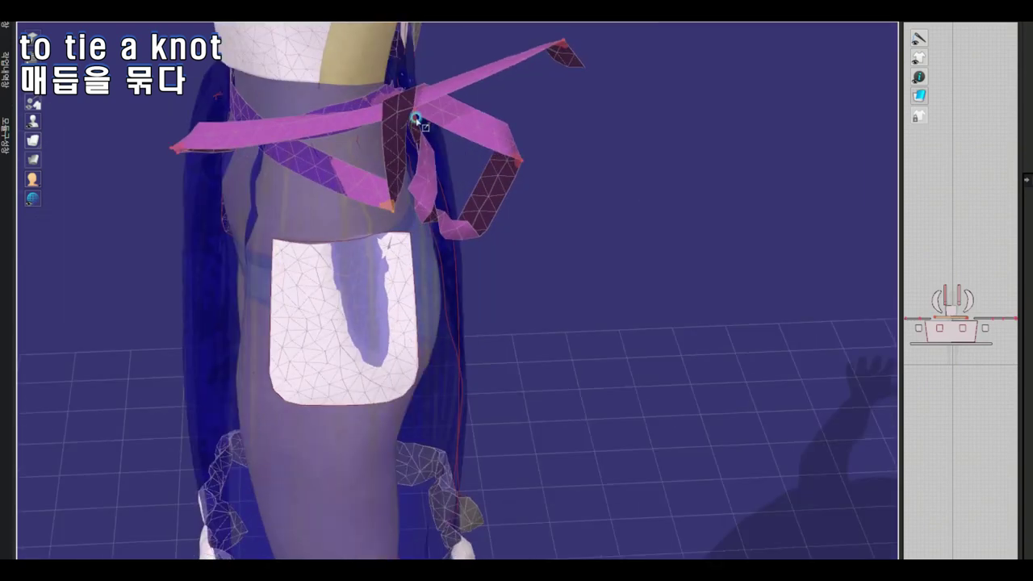
pyautogui.moveTo(373, 168)
pyautogui.mouseDown()
pyautogui.moveTo(401, 128)
pyautogui.moveTo(385, 144)
pyautogui.moveTo(263, 138)
pyautogui.moveTo(314, 121)
pyautogui.mouseUp()
pyautogui.rightClick(339, 202)
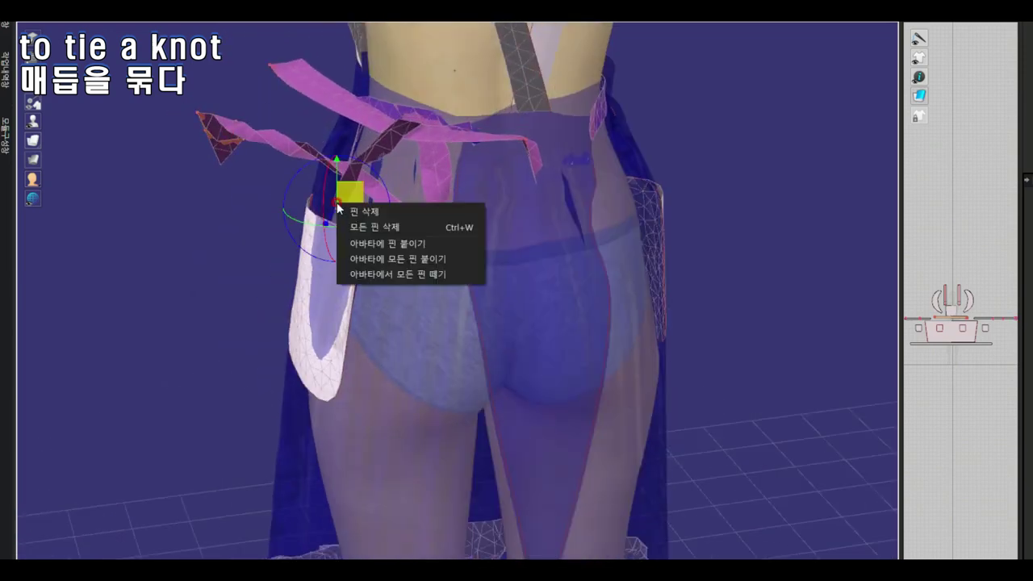
pyautogui.click(269, 202)
pyautogui.moveTo(269, 202); pyautogui.dragTo(487, 183)
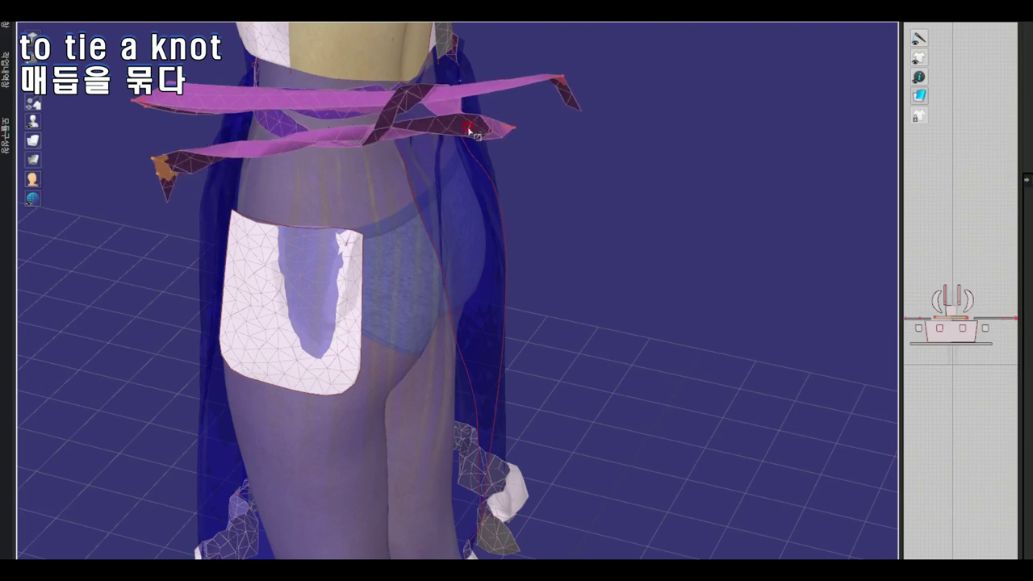
# Select the knot pieces, waistband and skirt, make the skirt opaque again, and select the pocket.
pyautogui.click(298, 81)
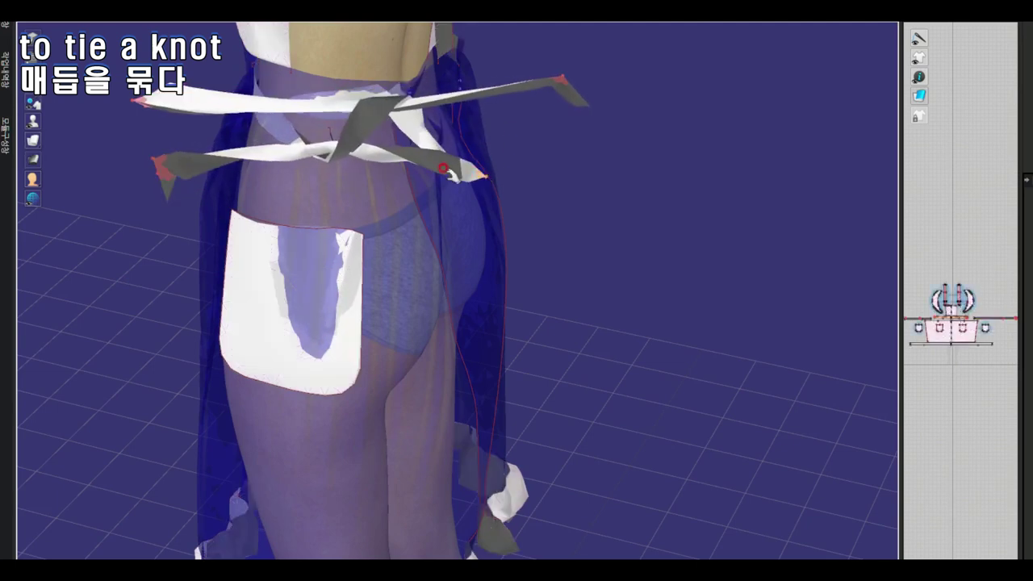
pyautogui.scroll(-3, 532, 95)
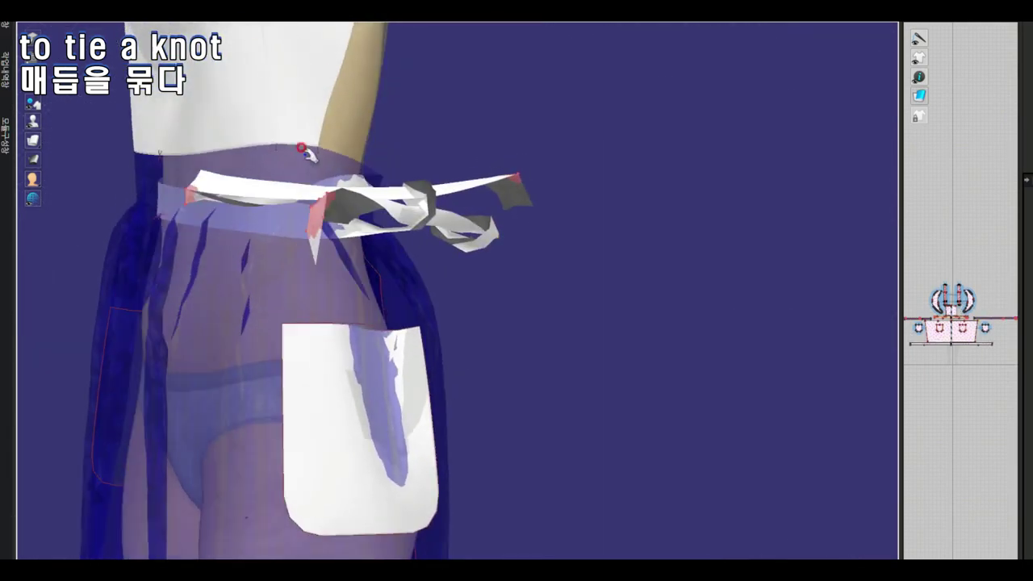
pyautogui.click(307, 153)
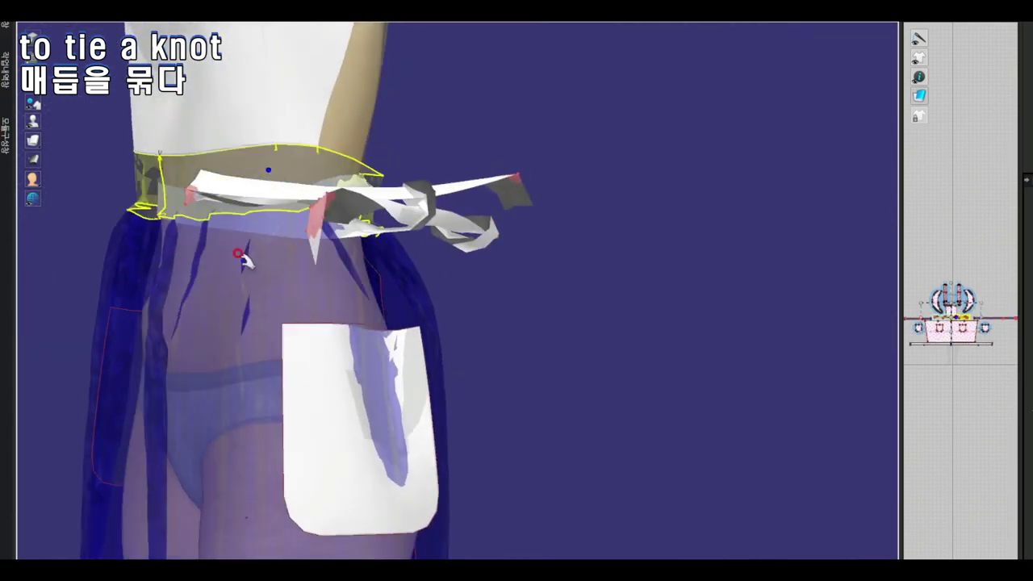
pyautogui.keyDown('shift'); pyautogui.click(196, 307); pyautogui.keyUp('shift')
pyautogui.rightClick(226, 242)
pyautogui.click(307, 252)
pyautogui.moveTo(310, 253)
pyautogui.mouseDown(button='right')
pyautogui.moveTo(364, 244)
pyautogui.moveTo(376, 189)
pyautogui.moveTo(321, 397)
pyautogui.mouseUp(button='right')
pyautogui.click(321, 397)
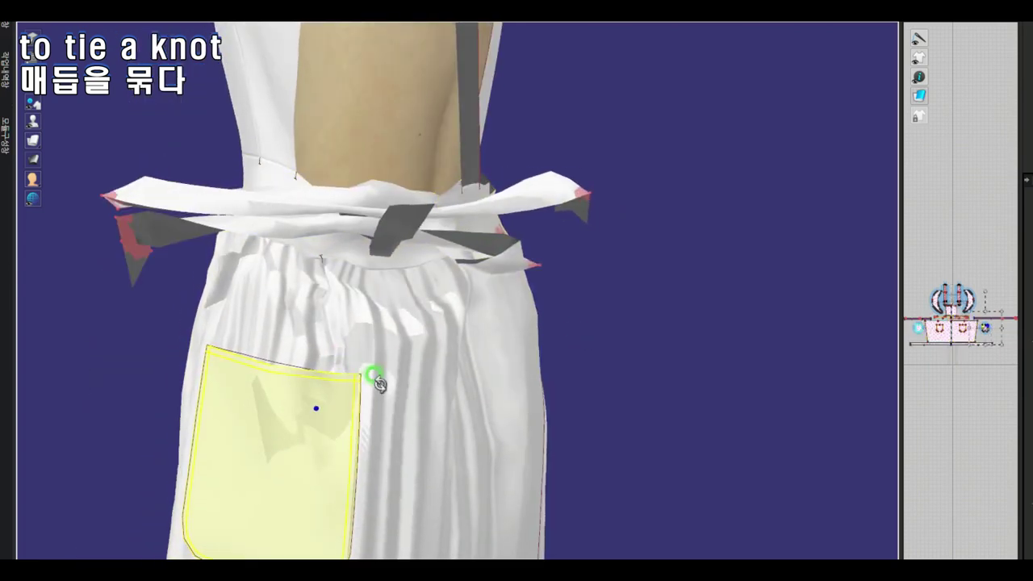
pyautogui.moveTo(368, 374)
pyautogui.mouseDown(button='right')
pyautogui.moveTo(293, 306)
pyautogui.moveTo(420, 350)
pyautogui.mouseUp(button='right')
# With simulation running, reshape the knot and pull the right ribbon end and upper strand outward.
pyautogui.press('space')
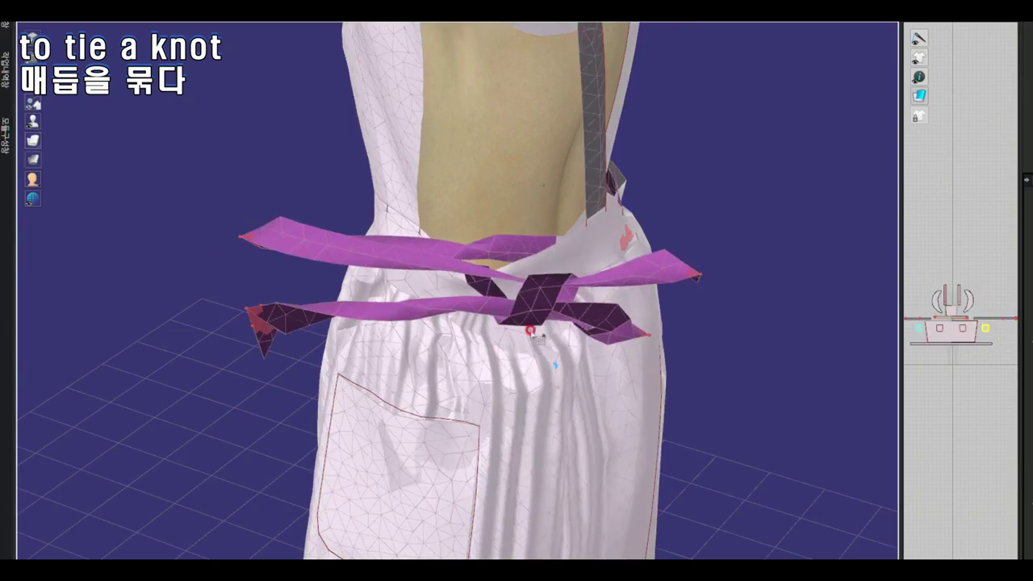
pyautogui.scroll(5, 347, 224)
pyautogui.scroll(-5, 479, 247)
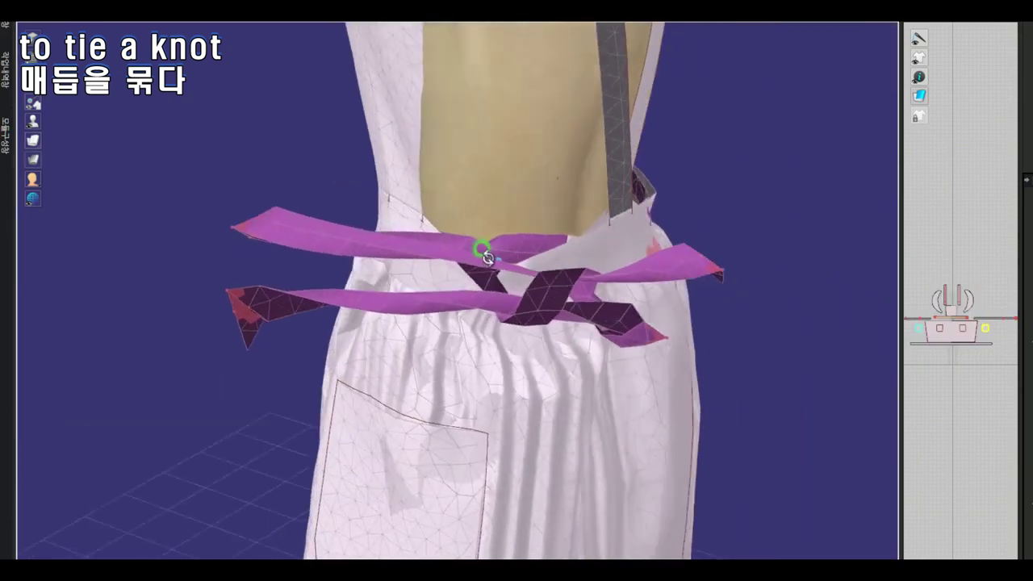
pyautogui.moveTo(480, 247)
pyautogui.mouseDown(button='right')
pyautogui.moveTo(488, 272)
pyautogui.moveTo(295, 471)
pyautogui.mouseUp(button='right')
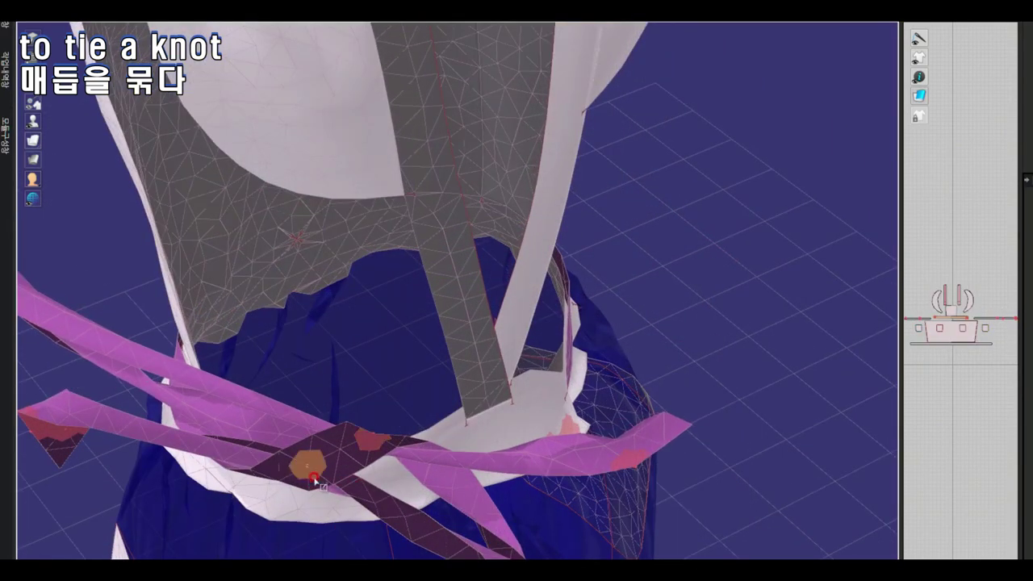
pyautogui.moveTo(315, 478)
pyautogui.mouseDown()
pyautogui.moveTo(346, 438)
pyautogui.moveTo(333, 462)
pyautogui.mouseUp()
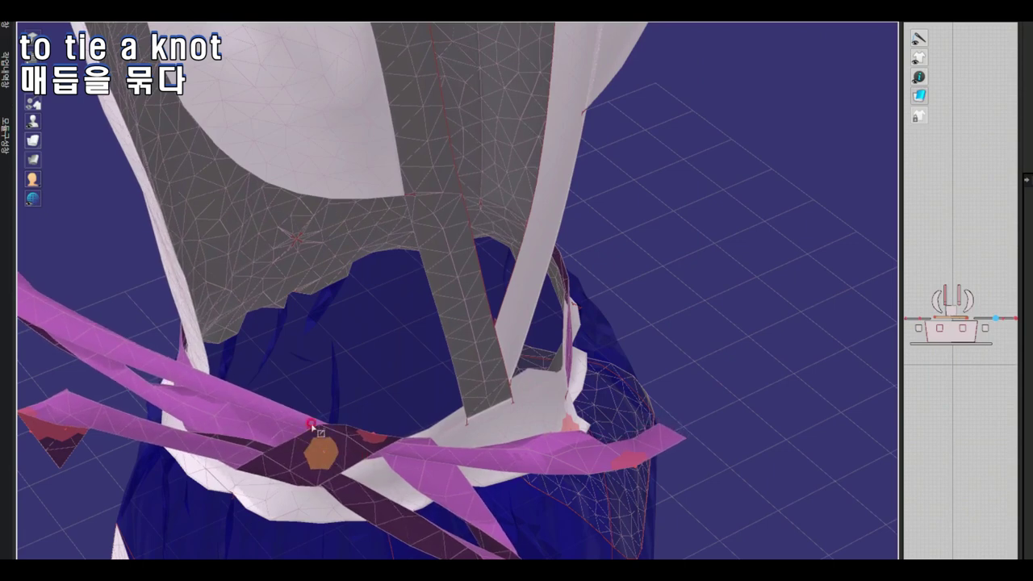
pyautogui.moveTo(307, 420); pyautogui.dragTo(48, 353, button='right')
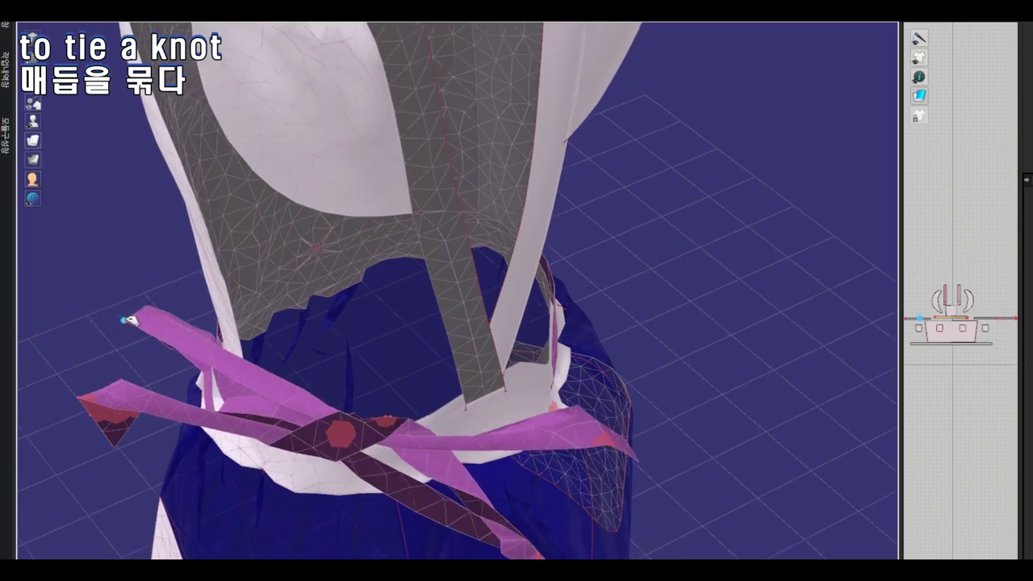
pyautogui.scroll(2, 349, 453)
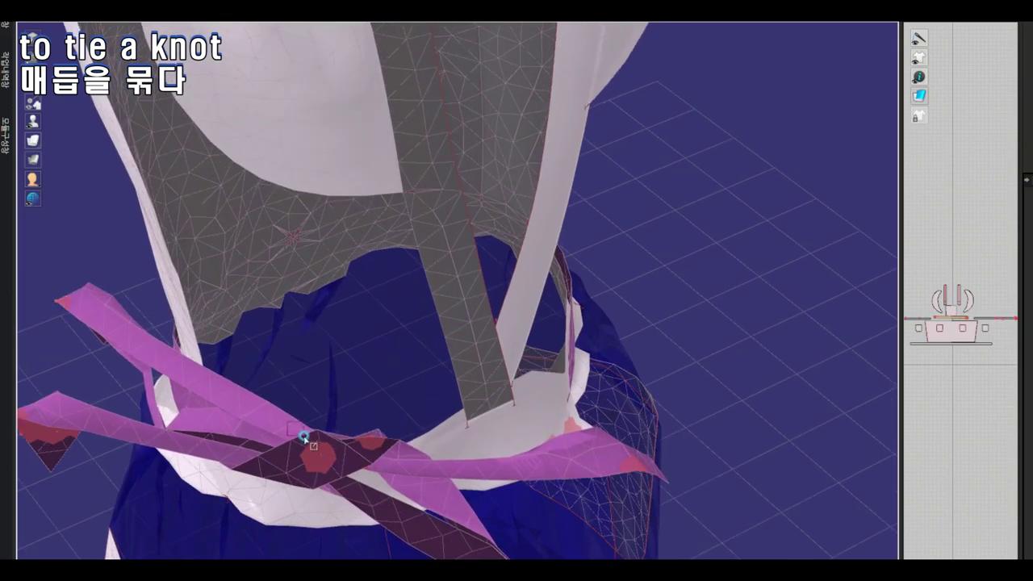
pyautogui.moveTo(299, 458)
pyautogui.mouseDown(button='right')
pyautogui.moveTo(508, 470)
pyautogui.moveTo(669, 334)
pyautogui.mouseUp(button='right')
pyautogui.moveTo(669, 334); pyautogui.dragTo(721, 322)
pyautogui.scroll(1, 328, 361)
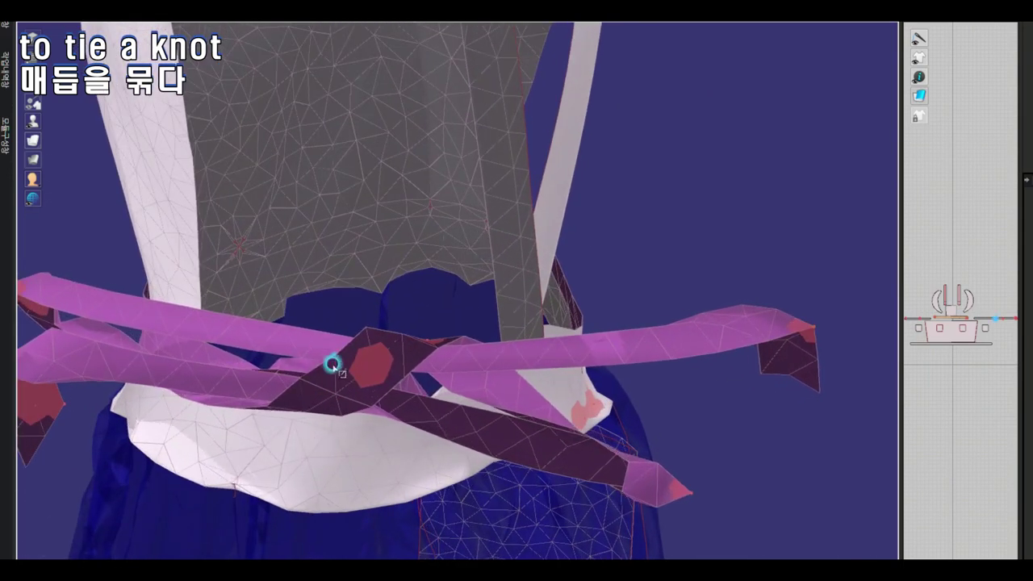
pyautogui.moveTo(316, 357); pyautogui.dragTo(342, 349)
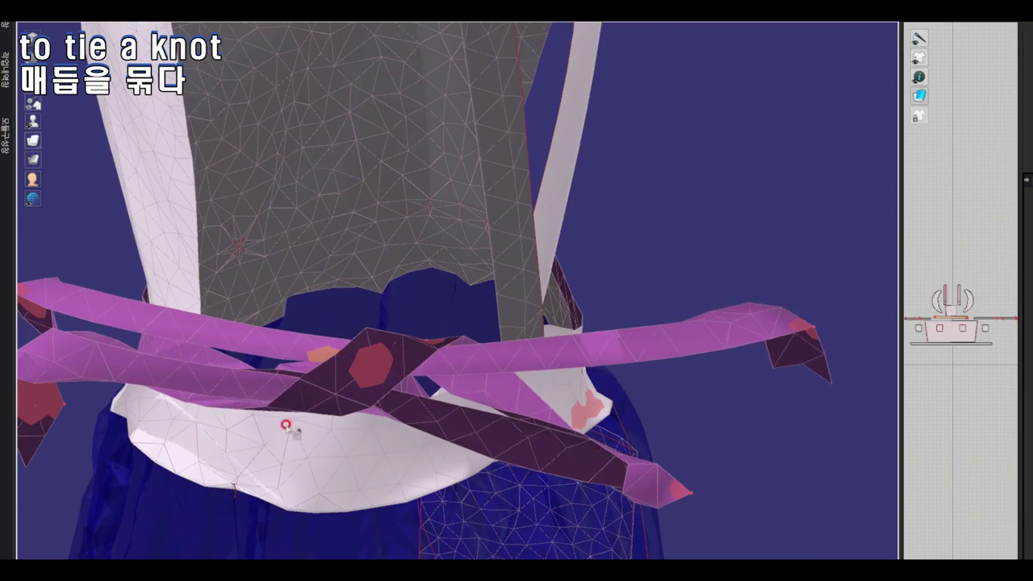
pyautogui.scroll(-1, 286, 425)
pyautogui.moveTo(639, 415)
pyautogui.mouseDown(button='right')
pyautogui.moveTo(477, 431)
pyautogui.moveTo(754, 388)
pyautogui.moveTo(350, 364)
pyautogui.moveTo(367, 434)
pyautogui.mouseUp(button='right')
pyautogui.scroll(-3, 369, 434)
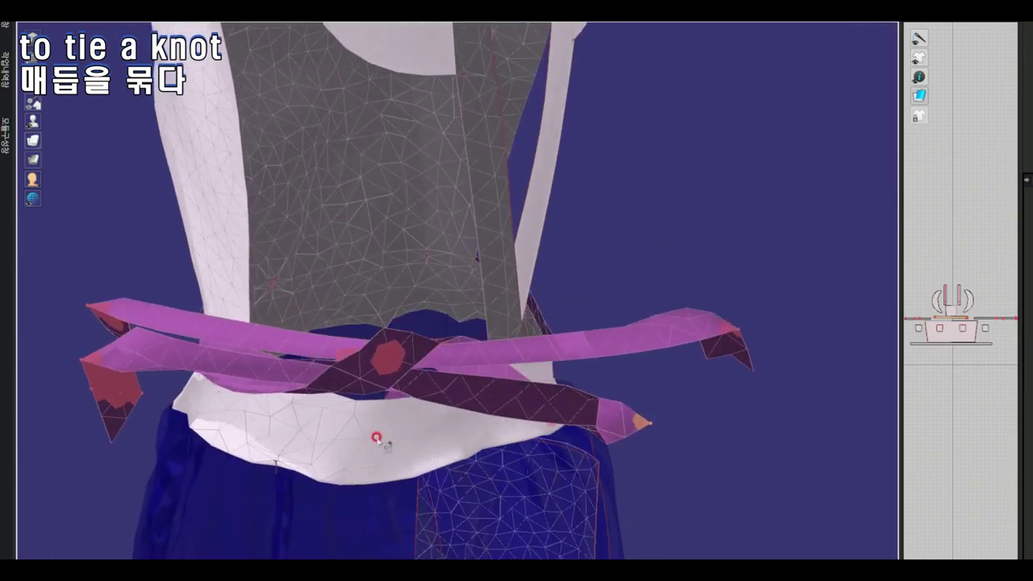
# Let the ribbons settle, pull the ends into the knot and down, then save.
pyautogui.press('space')
pyautogui.click(539, 420)
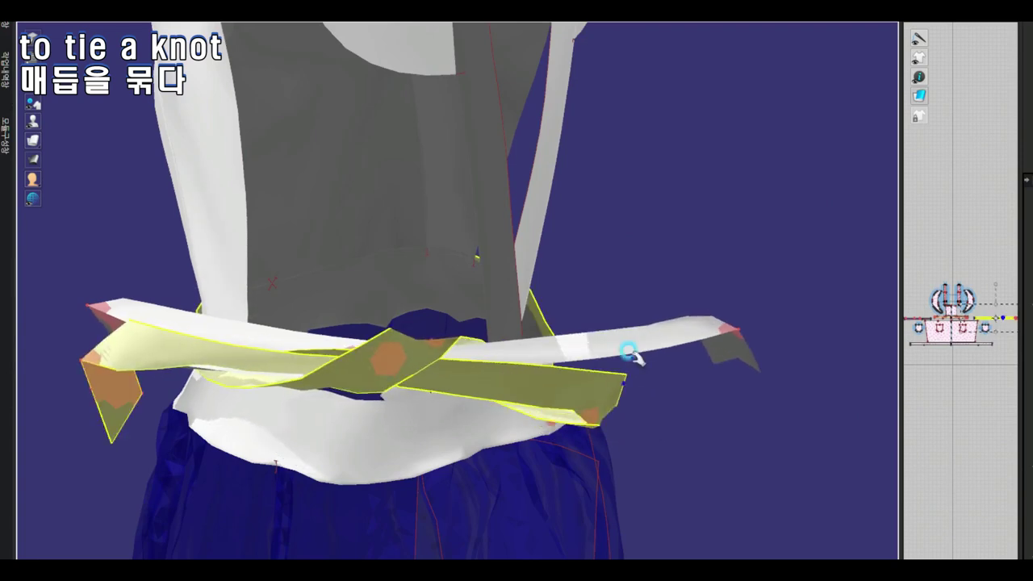
pyautogui.press('space')
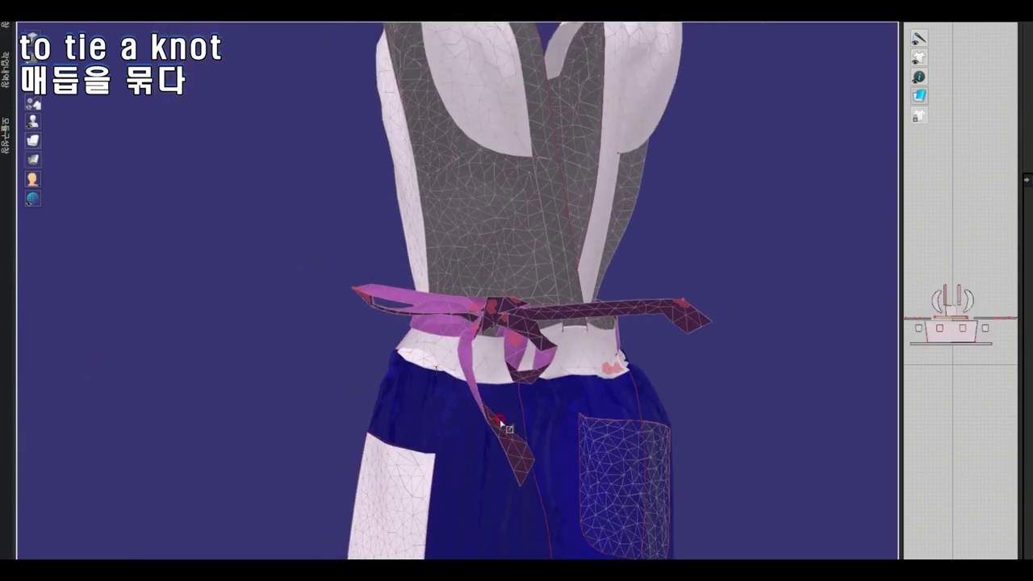
pyautogui.moveTo(358, 292); pyautogui.dragTo(348, 316)
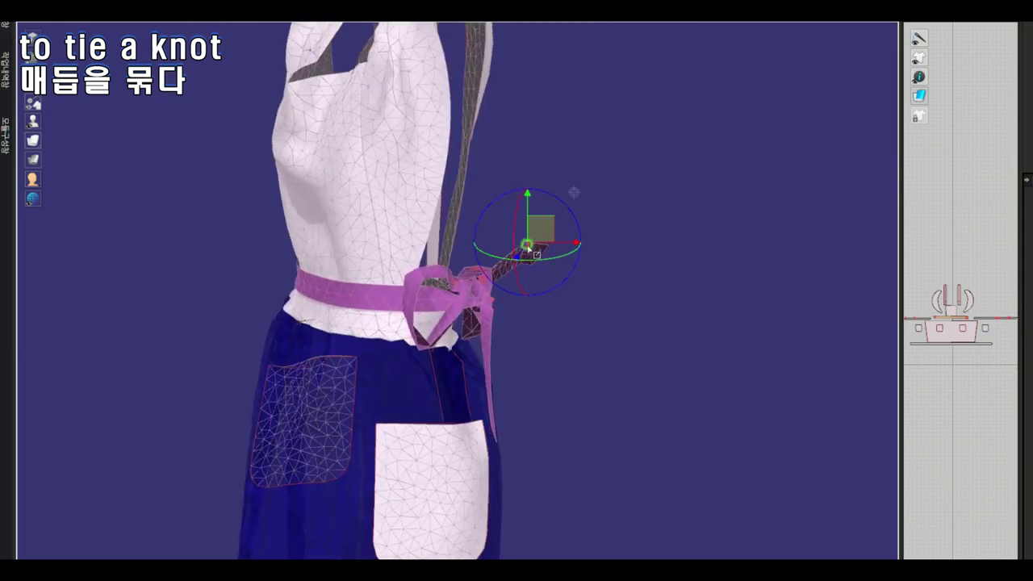
pyautogui.moveTo(528, 248); pyautogui.dragTo(525, 339)
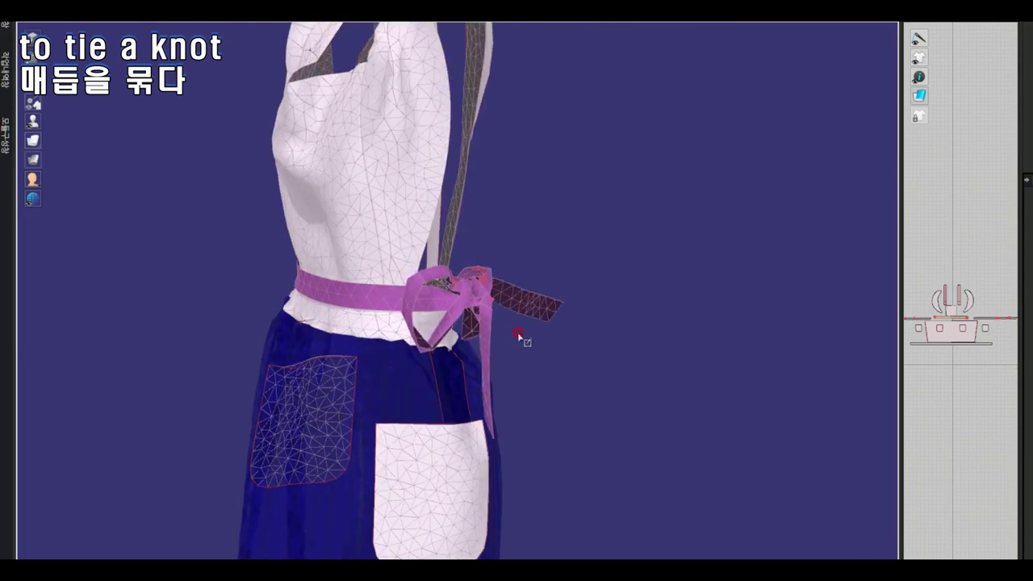
pyautogui.click(33, 33)
pyautogui.click(217, 180)
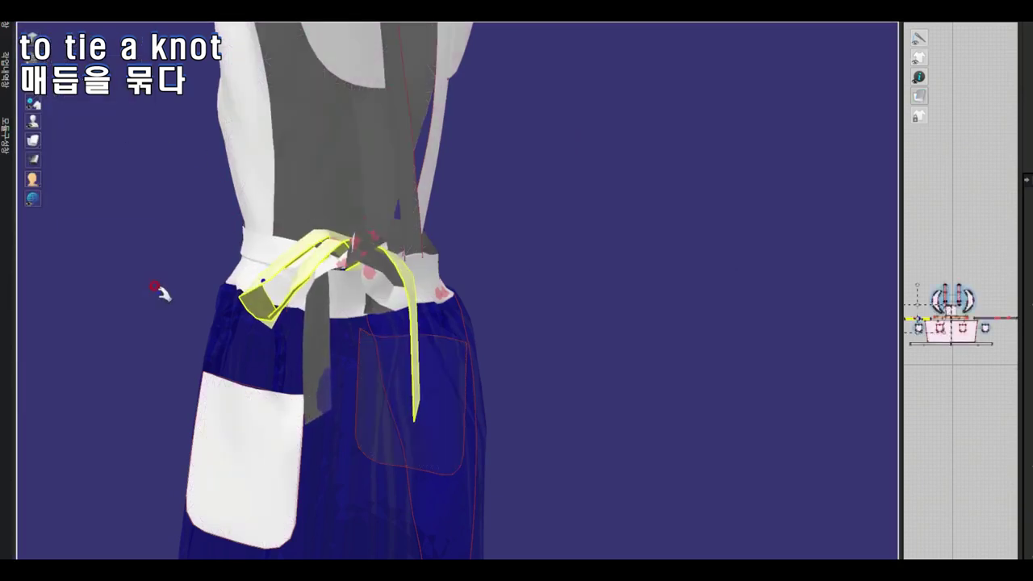
# Select the skirt and switch the 3D display to show the fabric texture.
pyautogui.rightClick(345, 367)
pyautogui.click(428, 181)
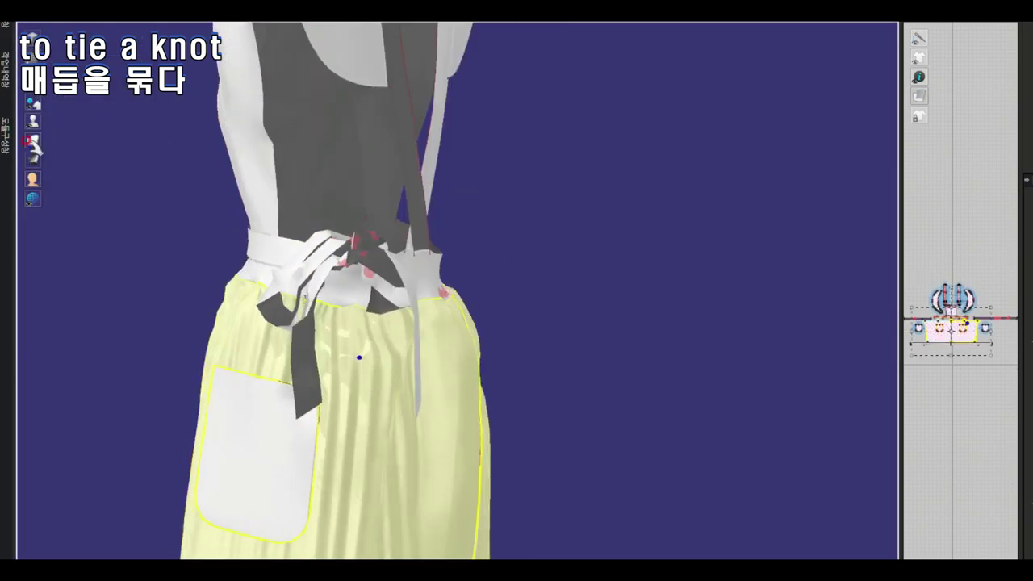
pyautogui.click(52, 141)
pyautogui.click(60, 139)
# Drag the tie end up and left so it drapes lower on the right.
pyautogui.moveTo(111, 258); pyautogui.dragTo(142, 270, button='right')
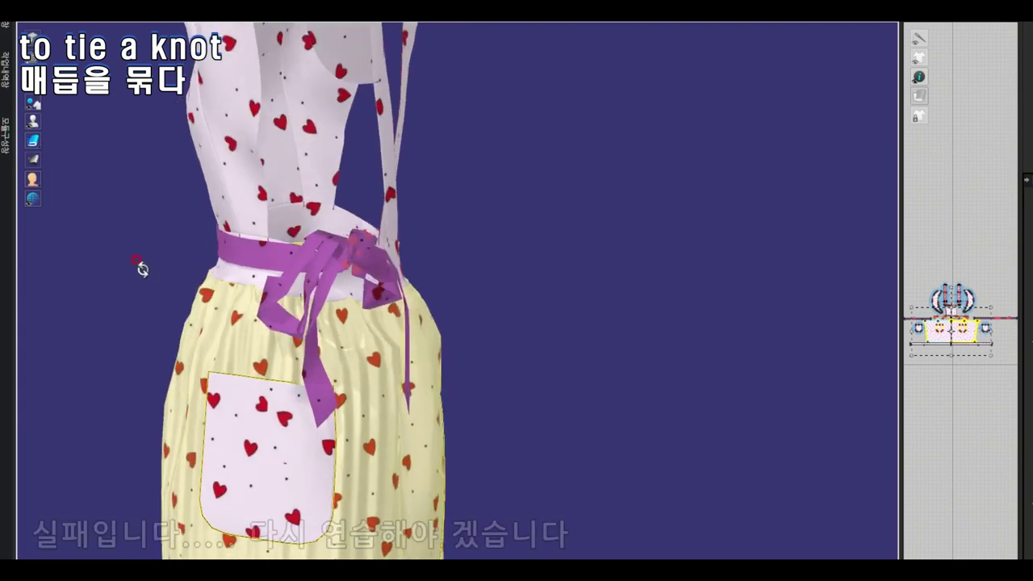
pyautogui.moveTo(256, 284)
pyautogui.mouseDown(button='right')
pyautogui.moveTo(242, 293)
pyautogui.moveTo(224, 269)
pyautogui.mouseUp(button='right')
pyautogui.click(426, 258)
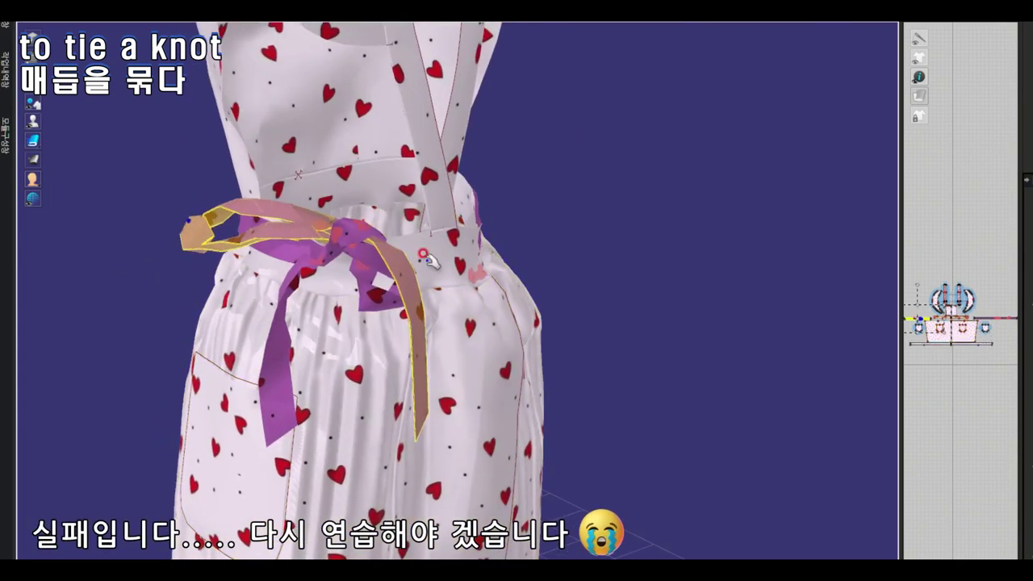
pyautogui.moveTo(421, 270)
pyautogui.mouseDown()
pyautogui.moveTo(323, 230)
pyautogui.moveTo(374, 242)
pyautogui.mouseUp()
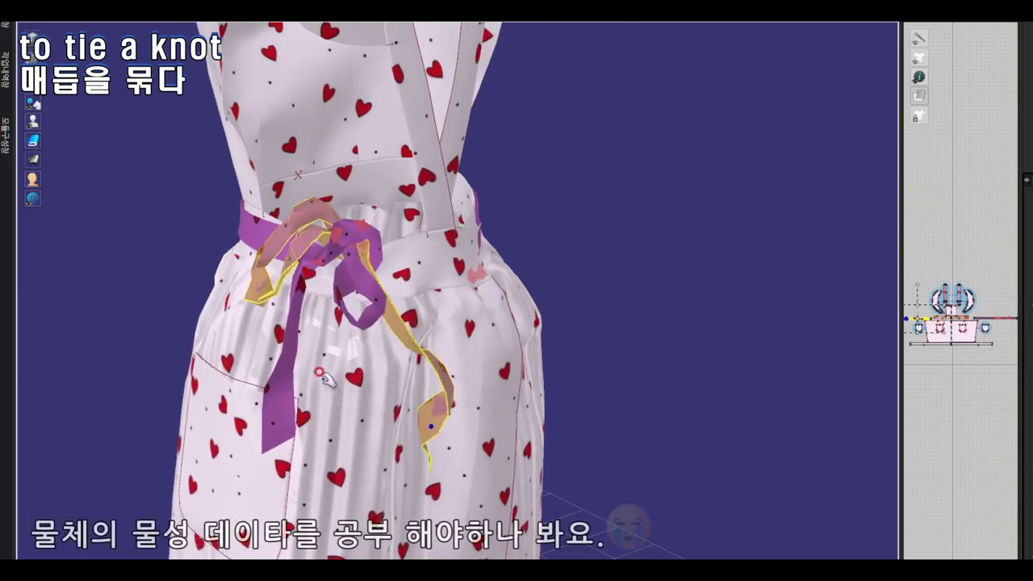
pyautogui.moveTo(255, 290); pyautogui.dragTo(258, 295)
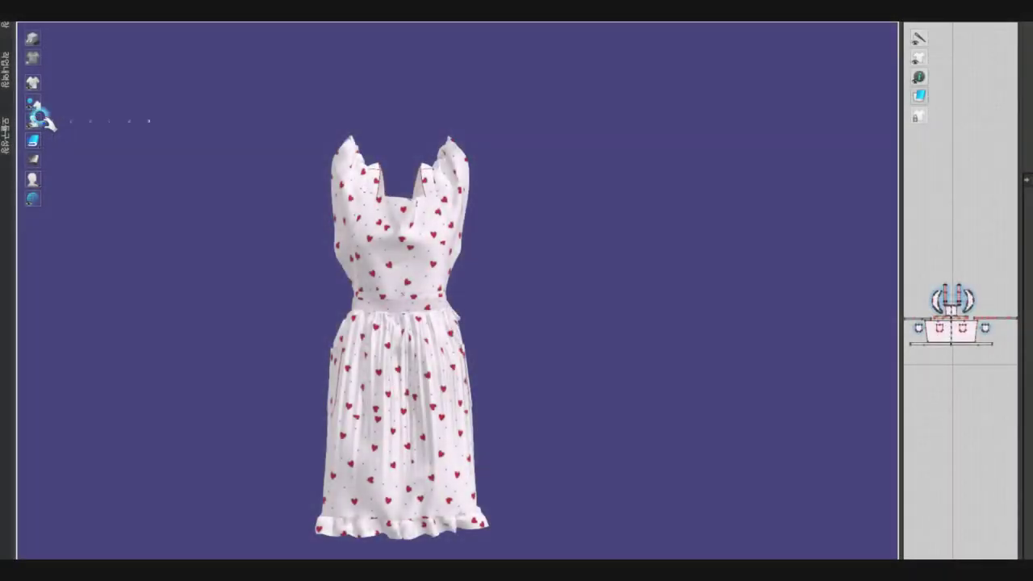
# Show the avatar fully textured and turn to its back to inspect the skirt hem ruffle.
pyautogui.click(34, 120)
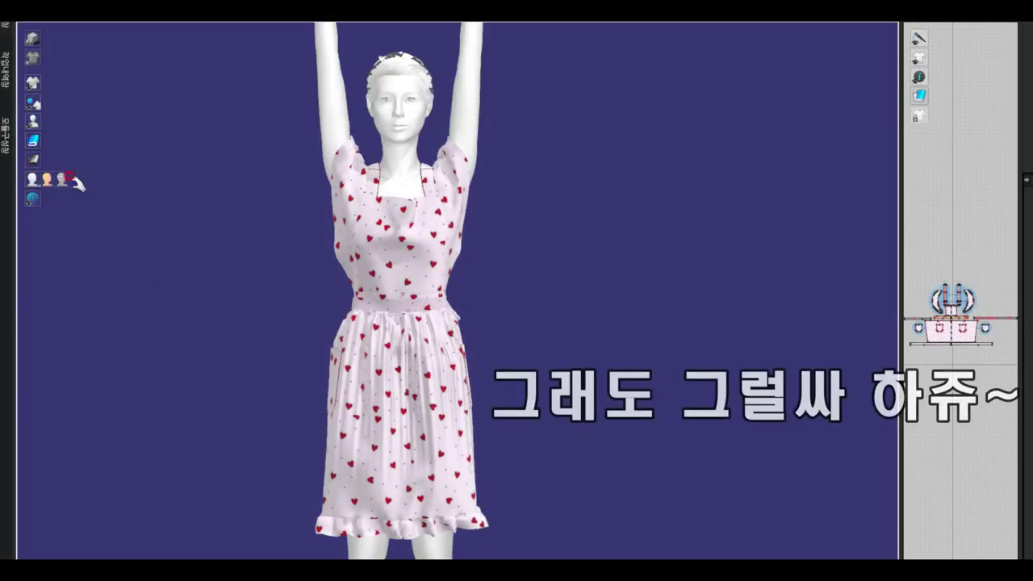
pyautogui.click(32, 11)
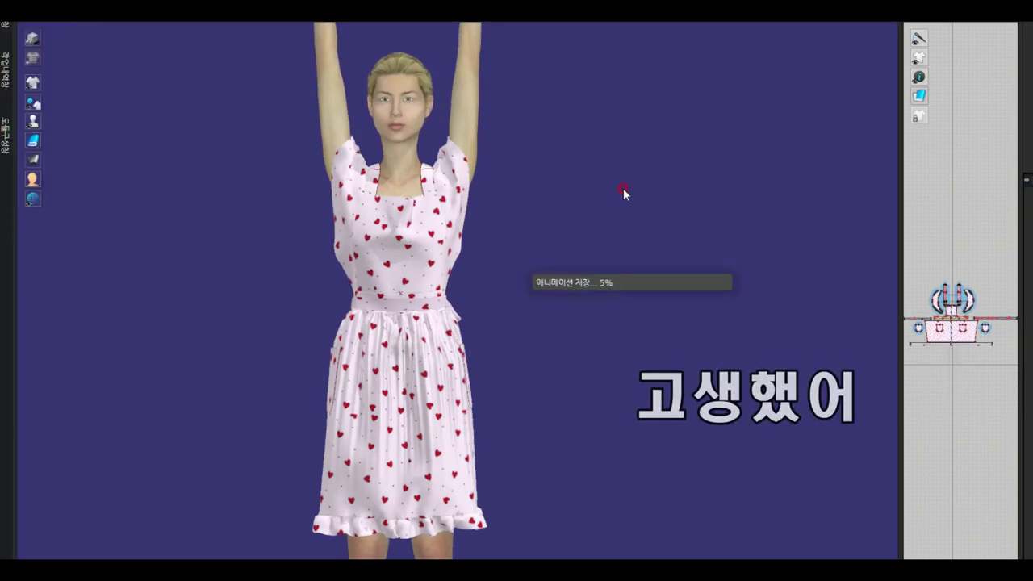
pyautogui.moveTo(698, 342); pyautogui.dragTo(575, 343, button='right')
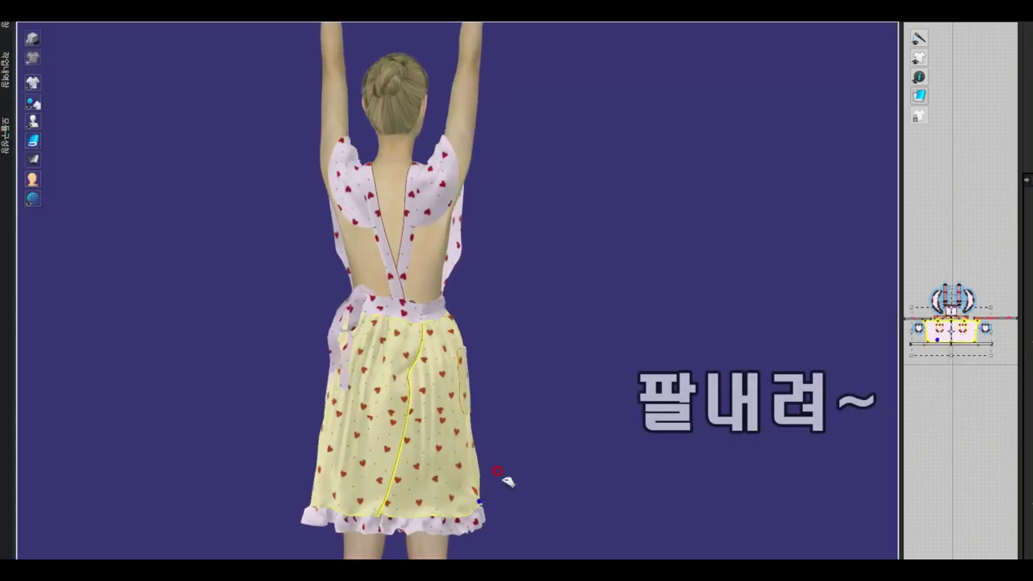
pyautogui.click(357, 525)
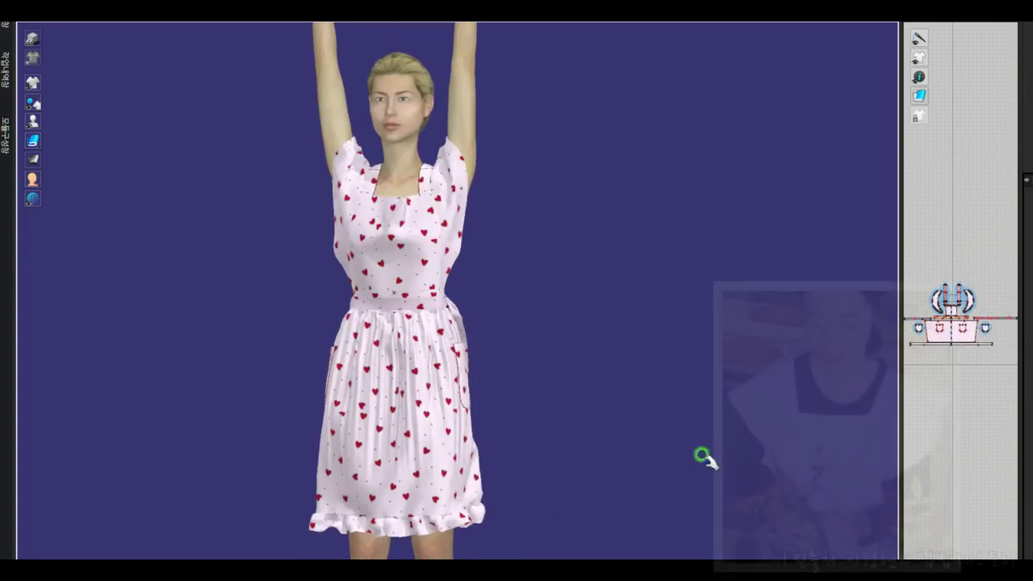
# Apply the FV1_01_A A-pose from the avatar library, then check the dress from around.
pyautogui.doubleClick(35, 286)
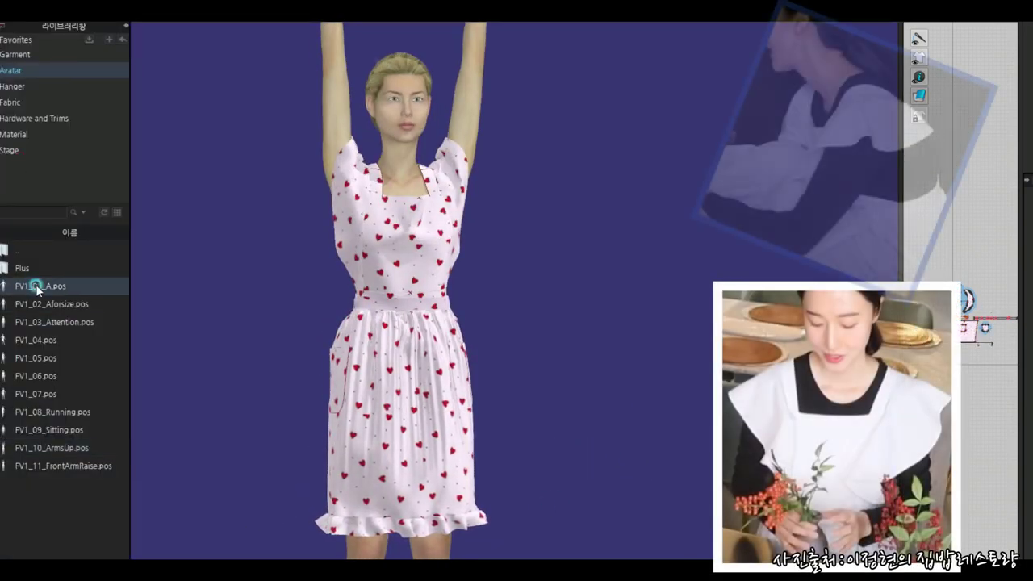
pyautogui.click(125, 29)
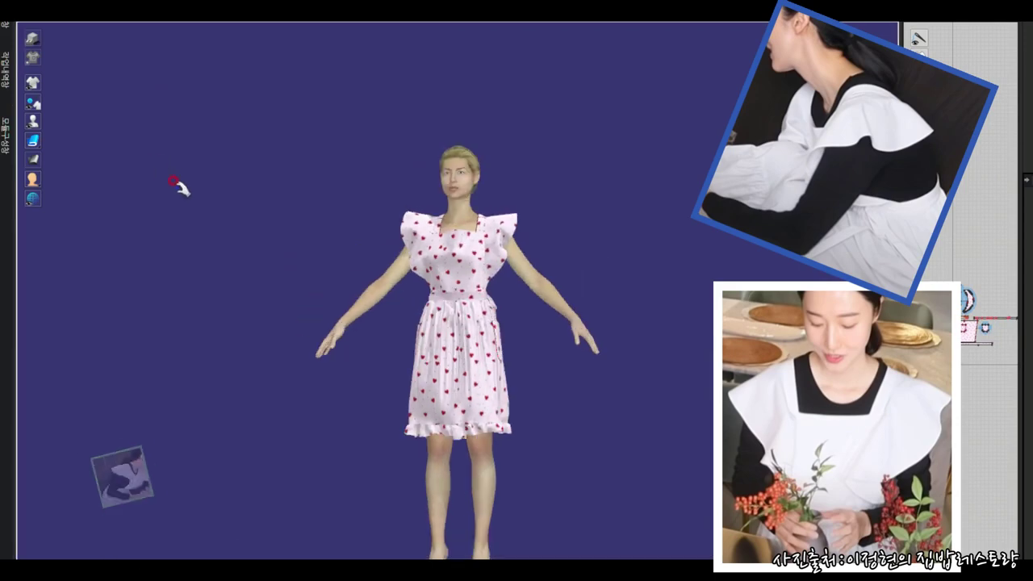
pyautogui.moveTo(597, 438)
pyautogui.mouseDown(button='right')
pyautogui.moveTo(293, 428)
pyautogui.moveTo(588, 430)
pyautogui.mouseUp(button='right')
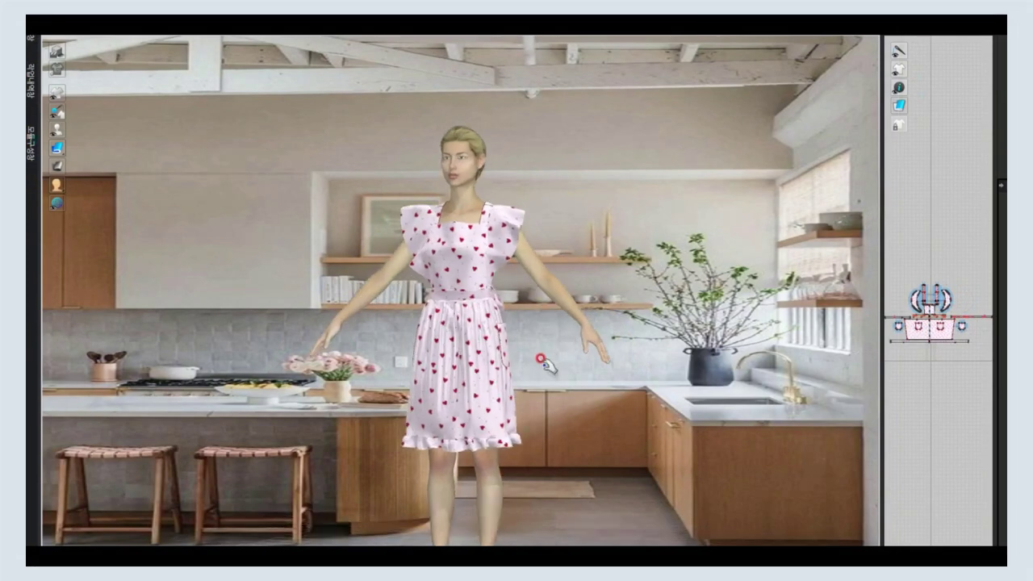
# Zoom the 3D view in and out on the hanger-mounted dress.
pyautogui.scroll(1, 544, 362)
pyautogui.scroll(1, 553, 353)
pyautogui.scroll(-2, 562, 362)
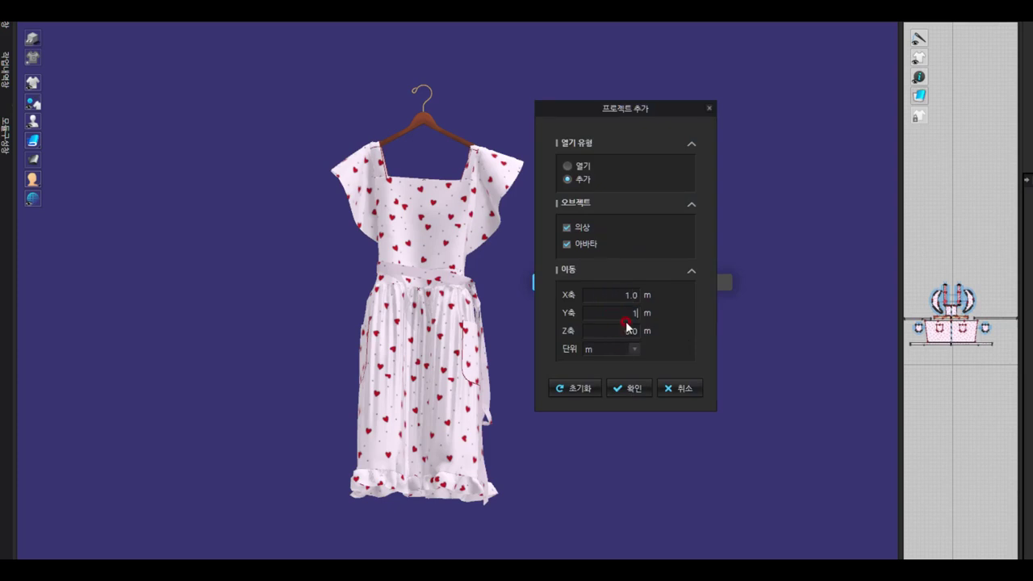
# Add the second hanger project and select the new dress beside the first.
pyautogui.click(621, 384)
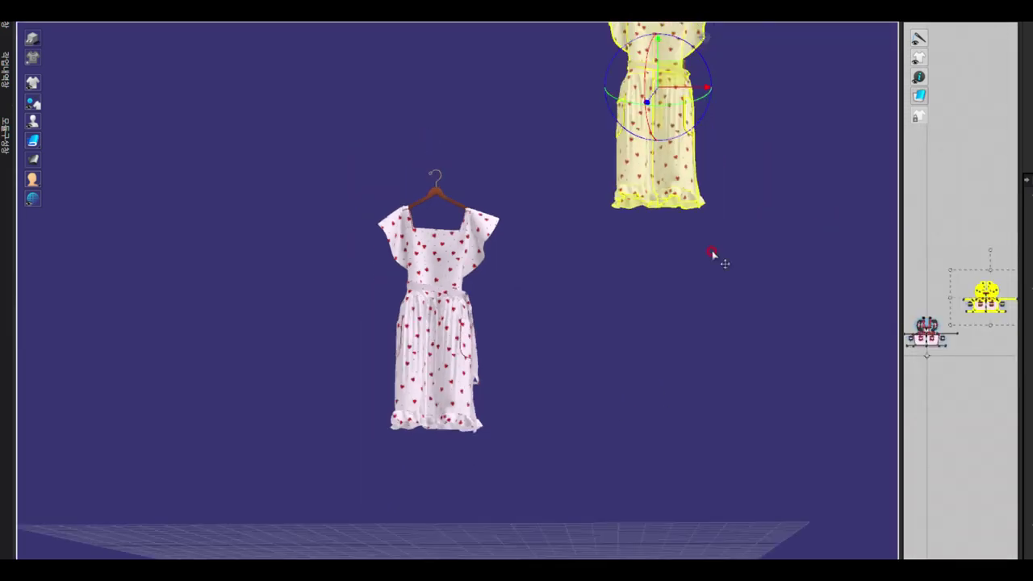
pyautogui.moveTo(944, 243); pyautogui.dragTo(1013, 322)
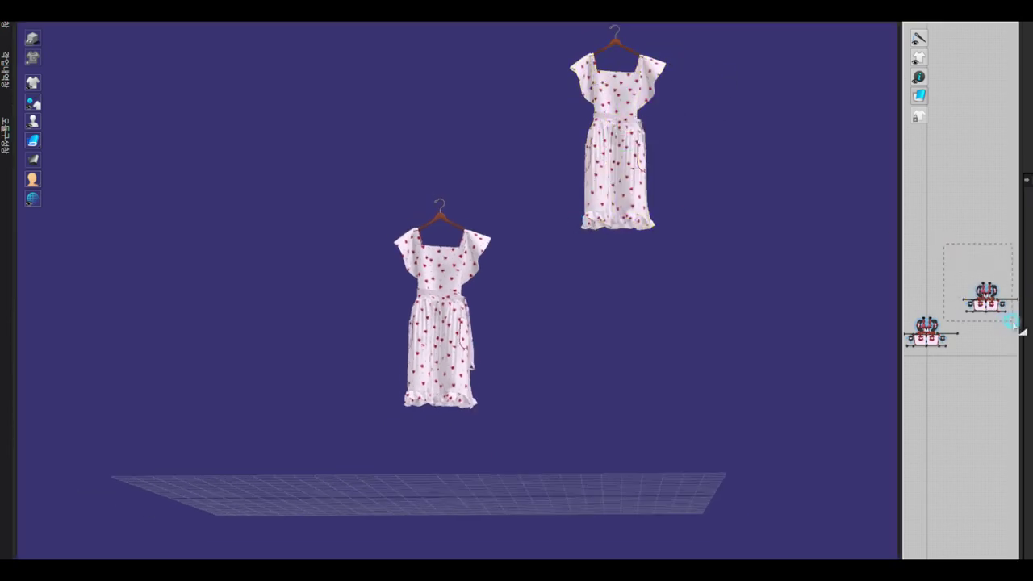
pyautogui.click(628, 56)
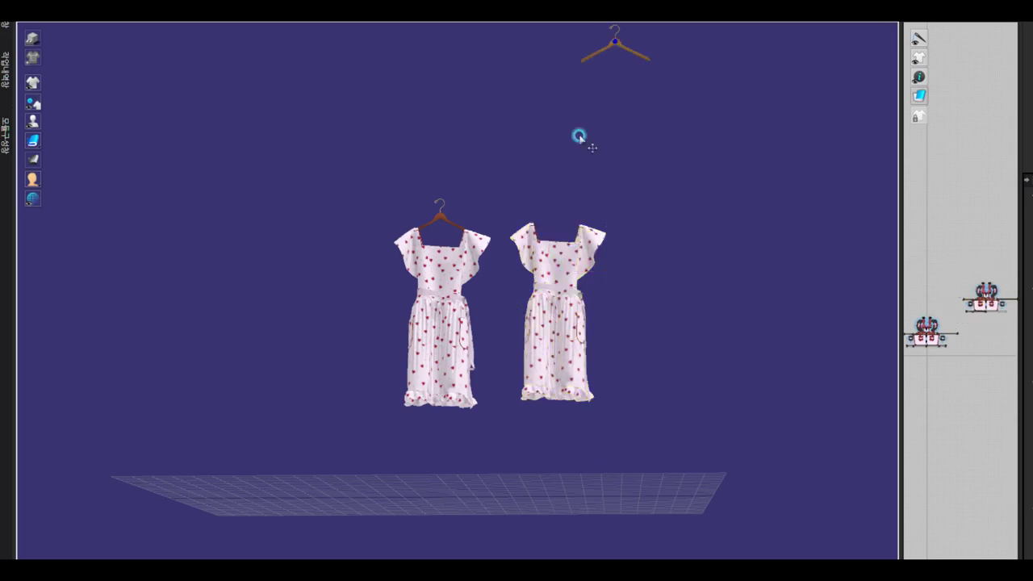
pyautogui.scroll(2, 565, 204)
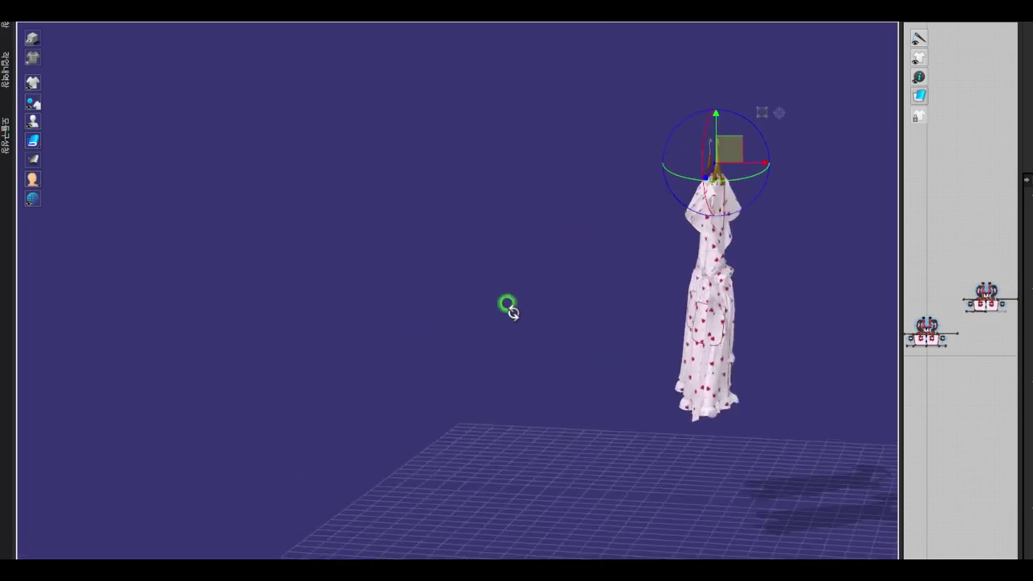
pyautogui.moveTo(508, 302); pyautogui.dragTo(694, 224, button='right')
pyautogui.click(601, 266)
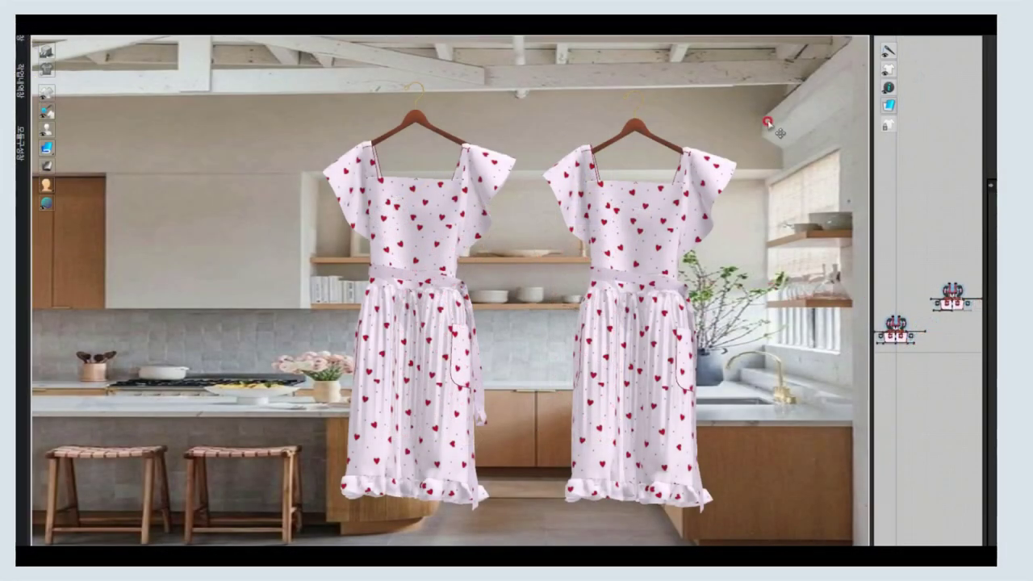
# Select the right dress, recolour it mint, and re-simulate the drape.
pyautogui.click(952, 297)
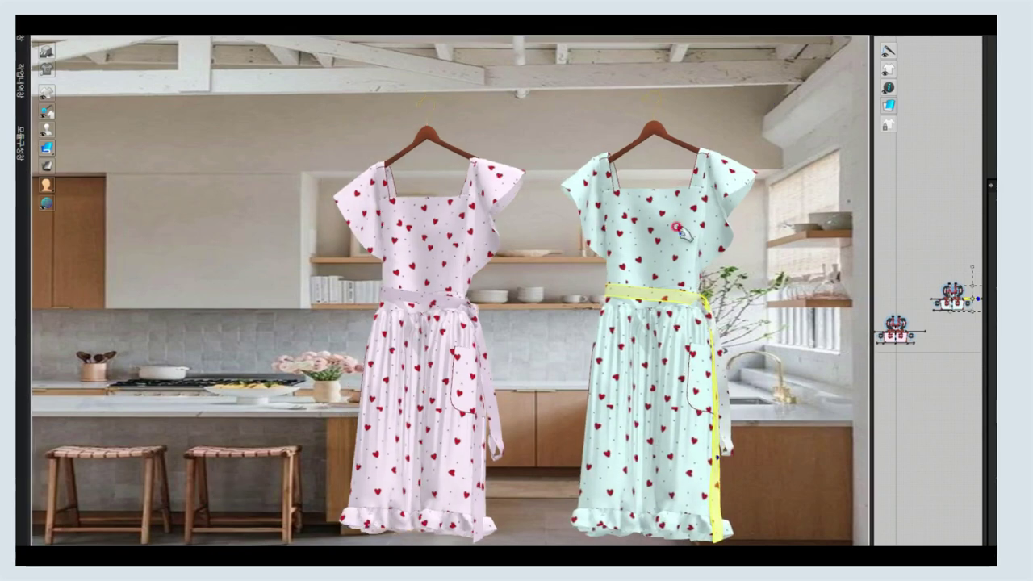
pyautogui.rightClick(537, 314)
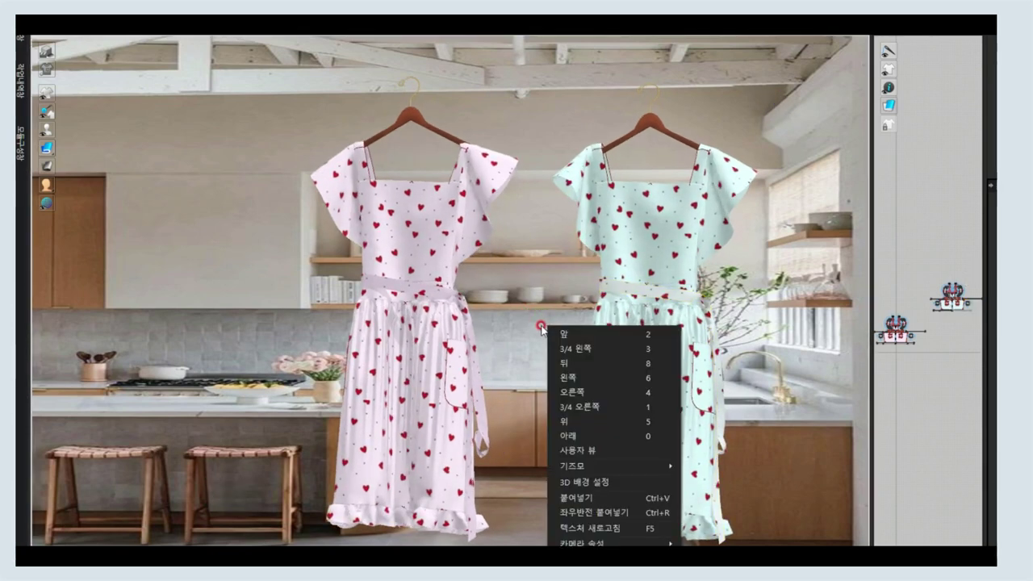
pyautogui.press('Escape')
# Orbit and pan to frame the pink and mint dresses, widening the 2D pattern window.
pyautogui.moveTo(524, 318)
pyautogui.mouseDown(button='right')
pyautogui.moveTo(307, 375)
pyautogui.moveTo(635, 417)
pyautogui.mouseUp(button='right')
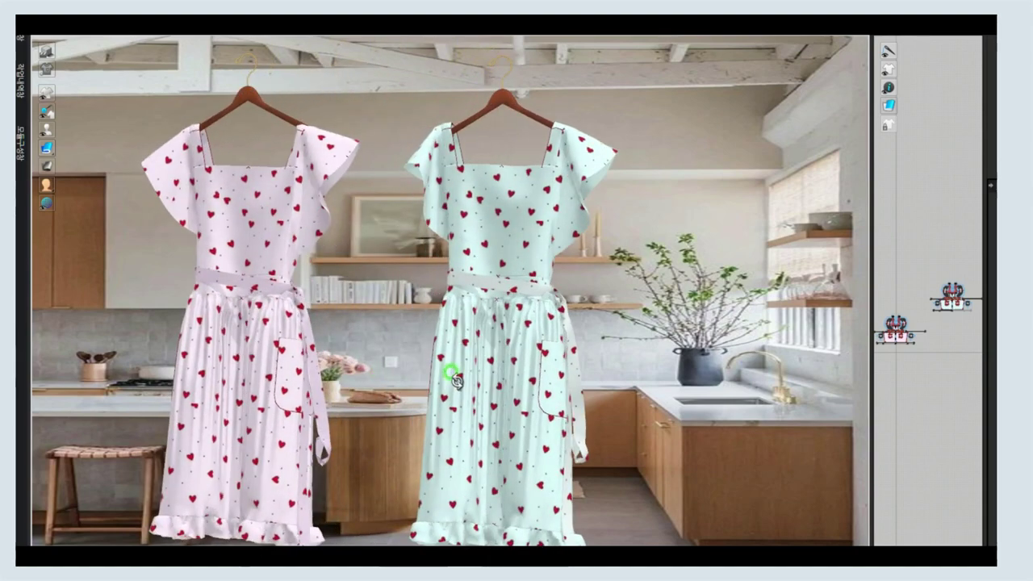
pyautogui.moveTo(635, 419); pyautogui.dragTo(605, 404, button='middle')
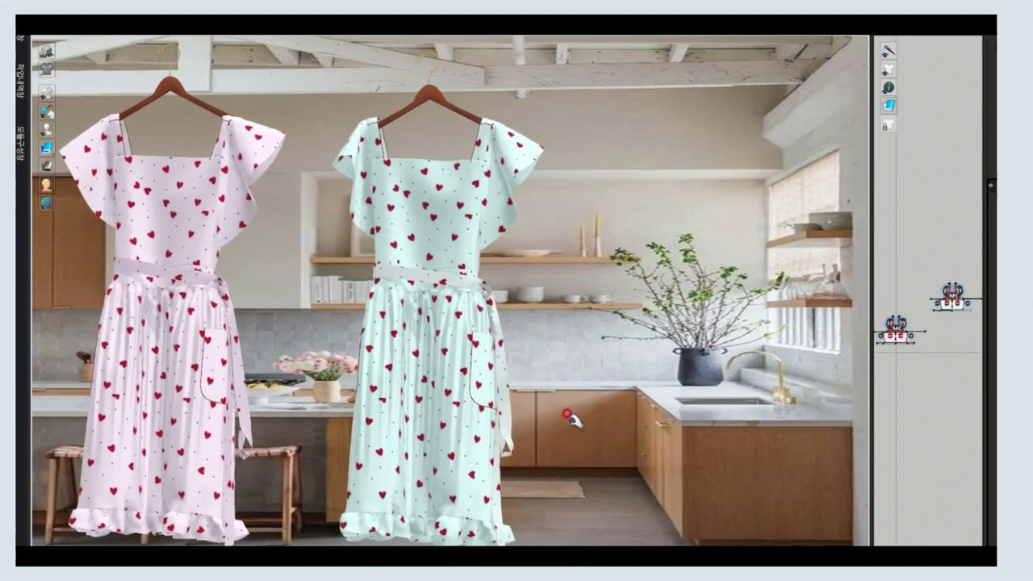
pyautogui.moveTo(607, 403); pyautogui.dragTo(617, 405, button='right')
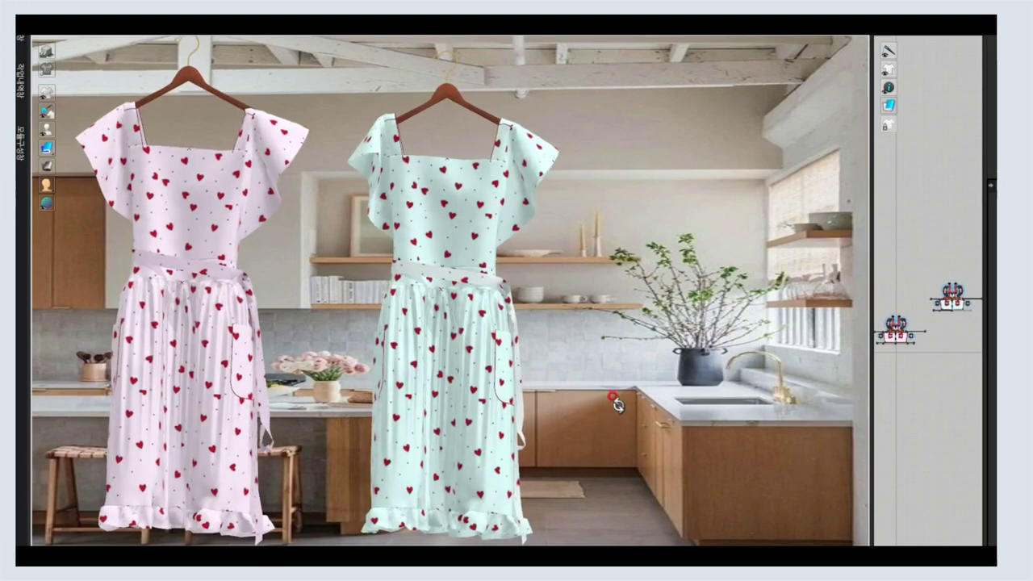
pyautogui.scroll(-2, 616, 404)
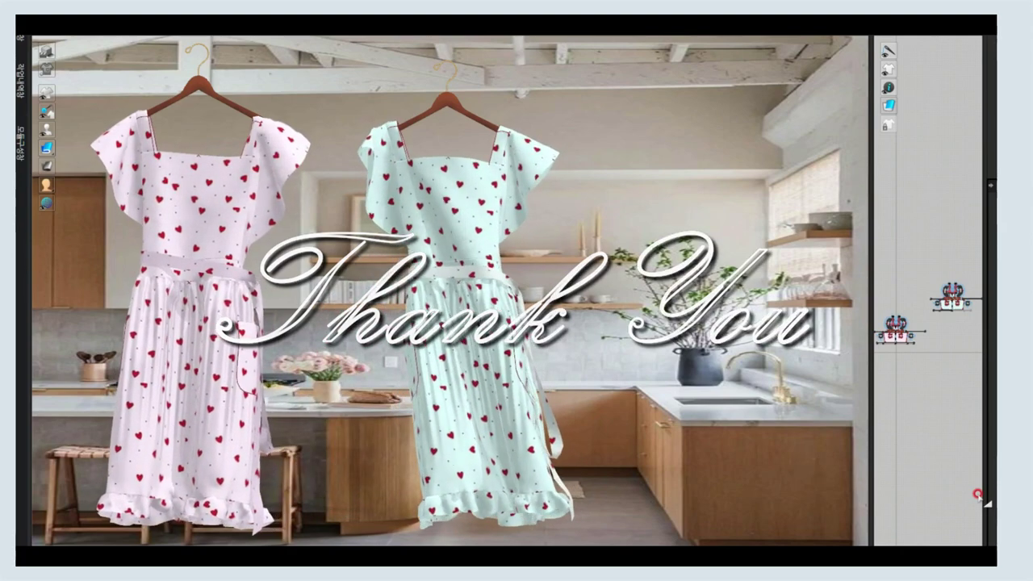
pyautogui.moveTo(870, 452); pyautogui.dragTo(789, 451)
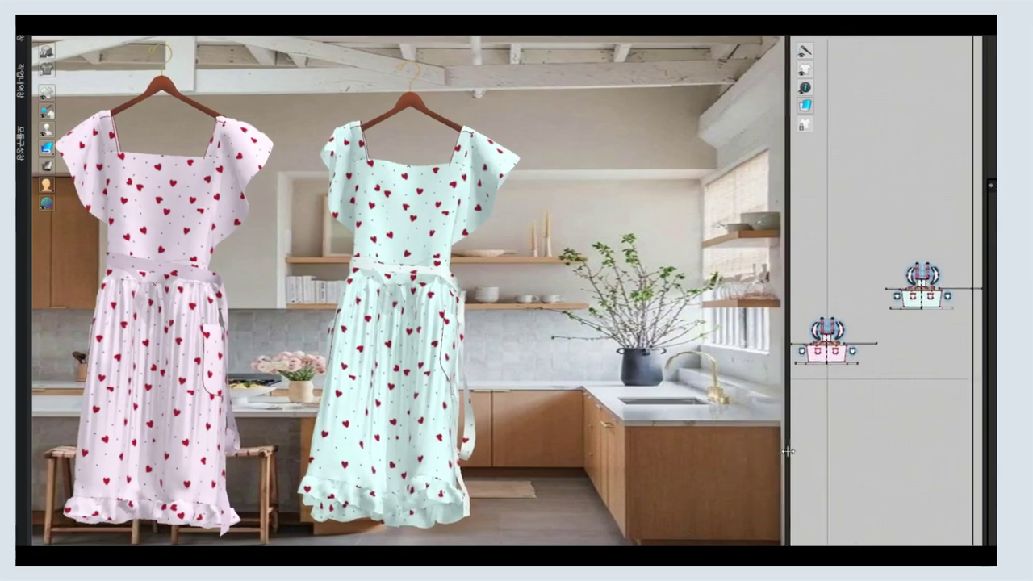
pyautogui.moveTo(685, 445); pyautogui.dragTo(729, 452, button='middle')
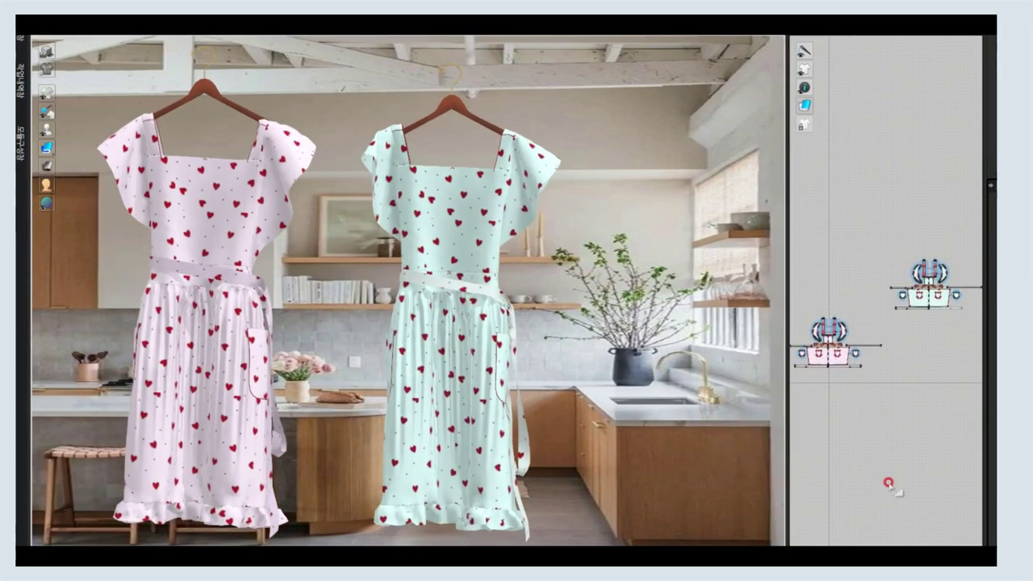